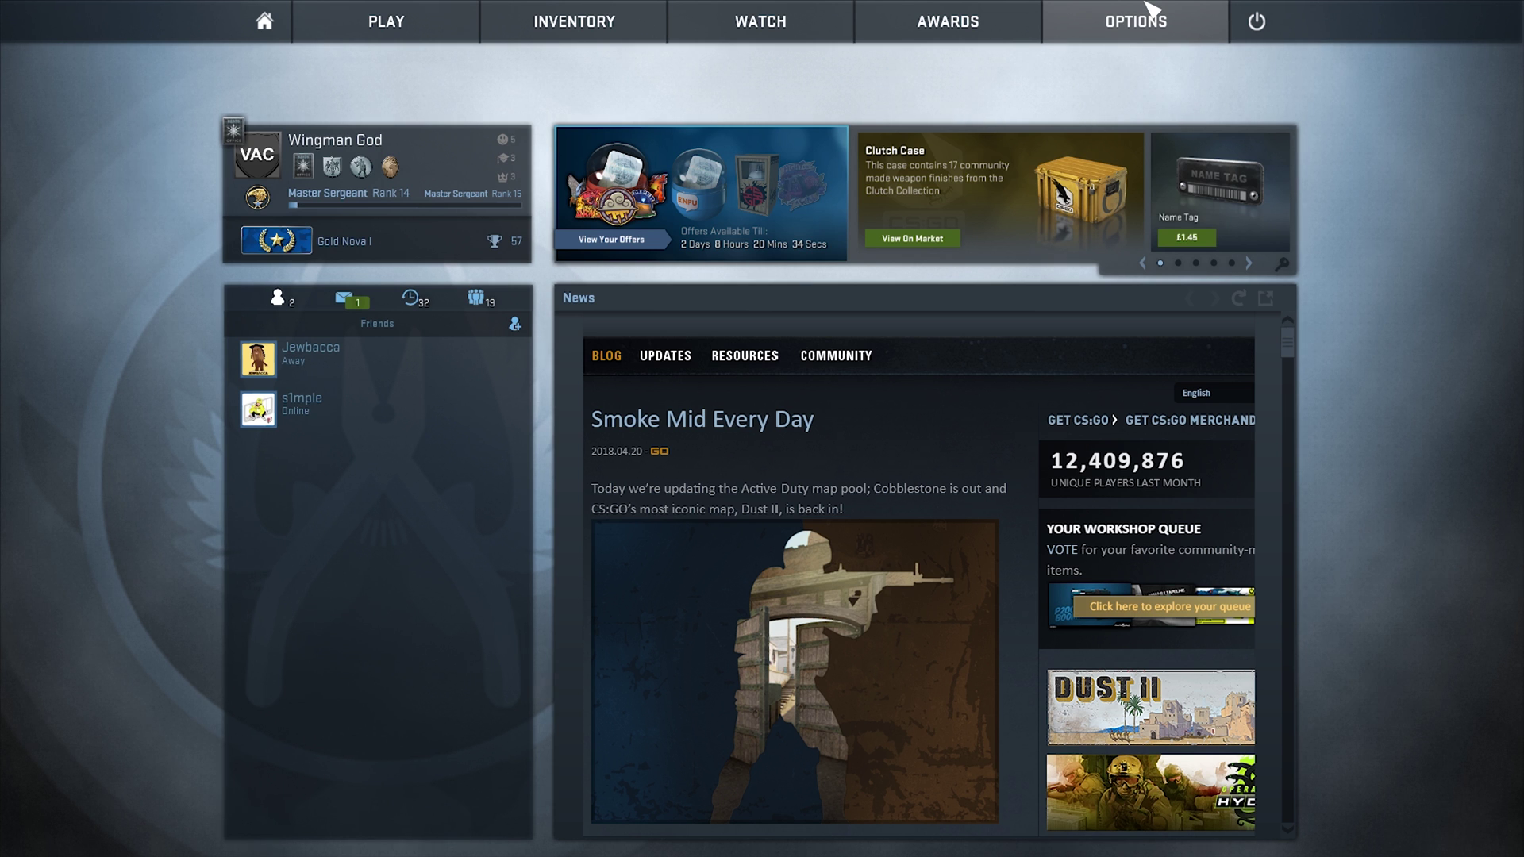
- Open Video Settings from CS:GO's OPTIONS menu
{"action": "mouse_move", "coordinate": [1150, 9]}
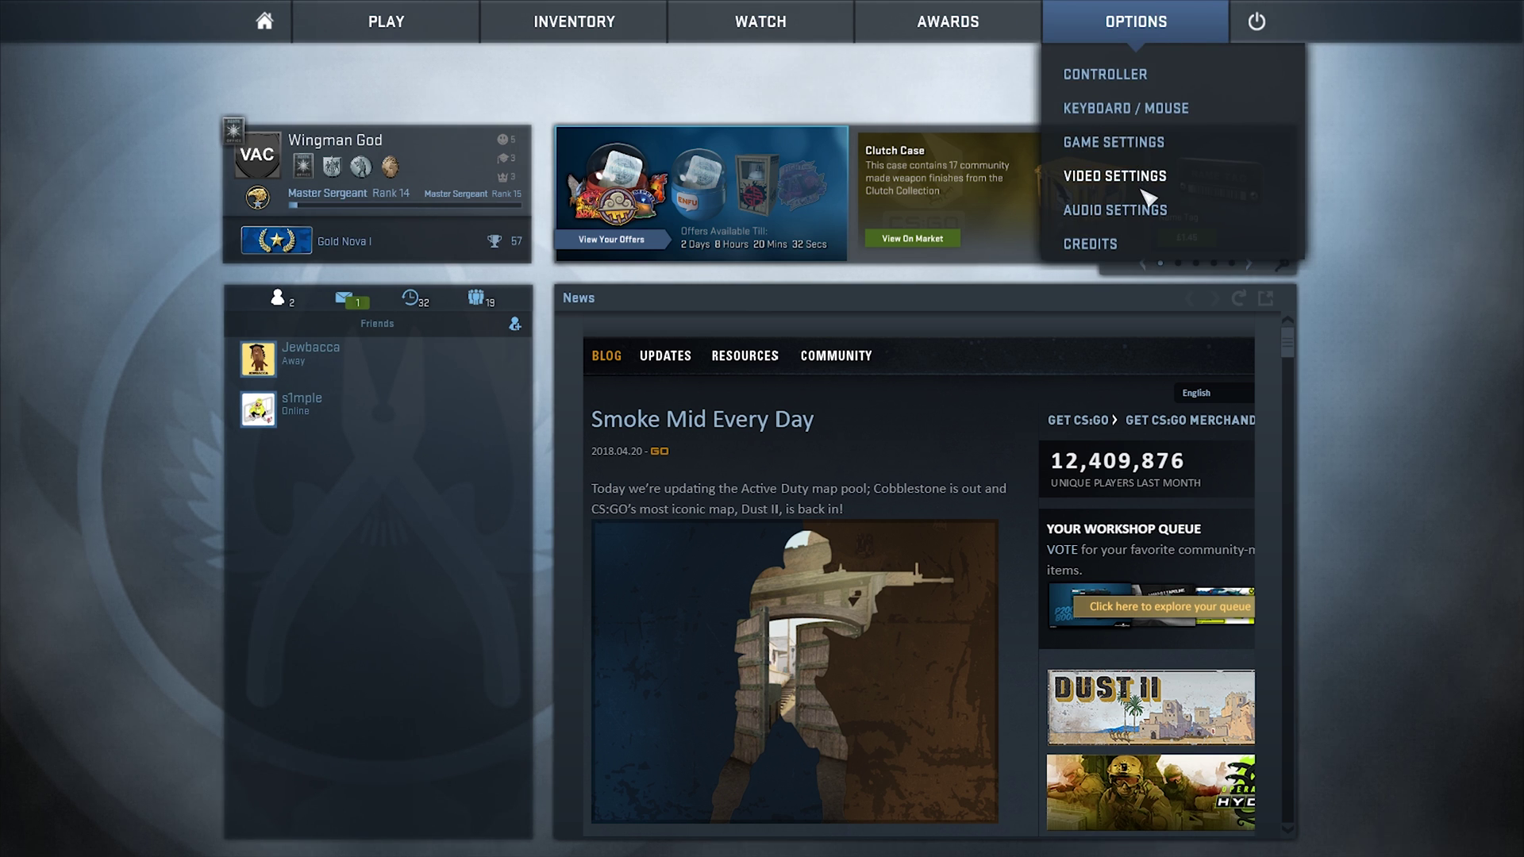
{"action": "left_click", "coordinate": [1143, 189]}
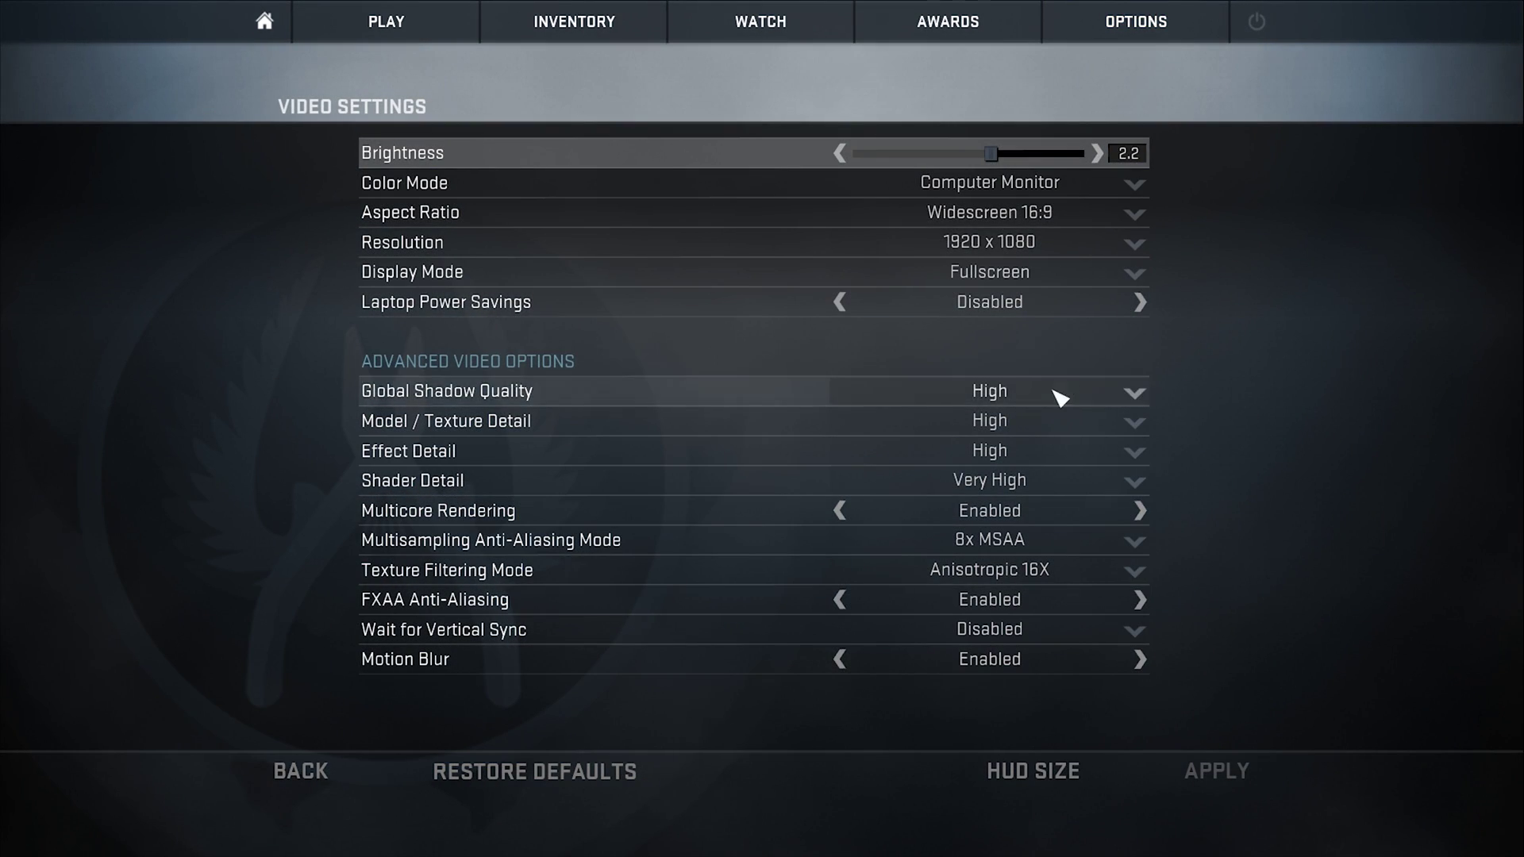
- Set resolution to 1280 x 720, shadows Very Low, and model, effect and shader detail Low
{"action": "left_click", "coordinate": [1038, 241]}
{"action": "left_click", "coordinate": [1046, 278]}
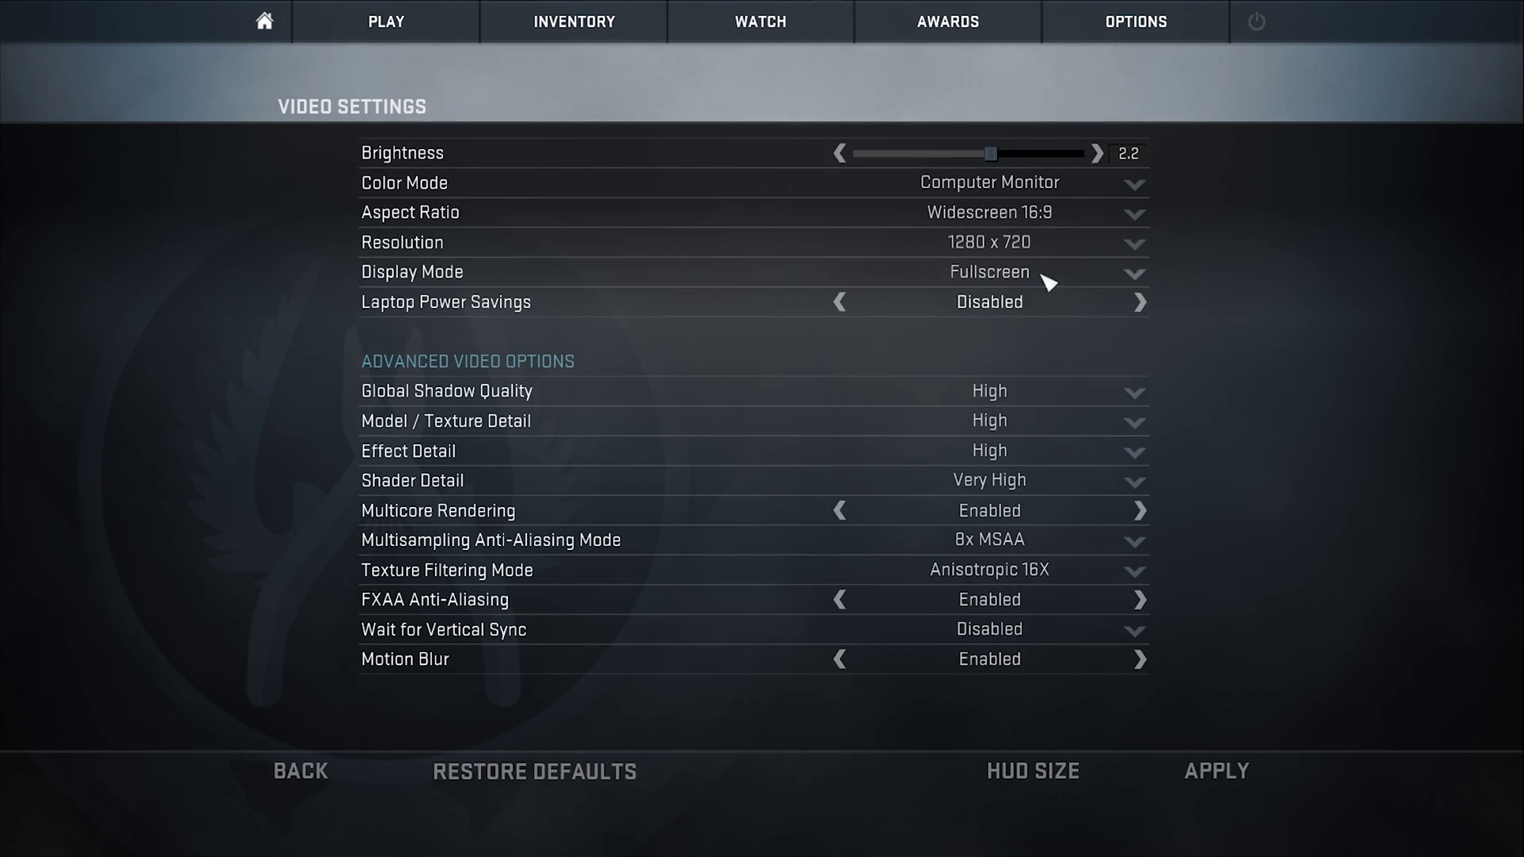
{"action": "left_click", "coordinate": [1032, 405]}
{"action": "left_click", "coordinate": [988, 431]}
{"action": "left_click", "coordinate": [1013, 427]}
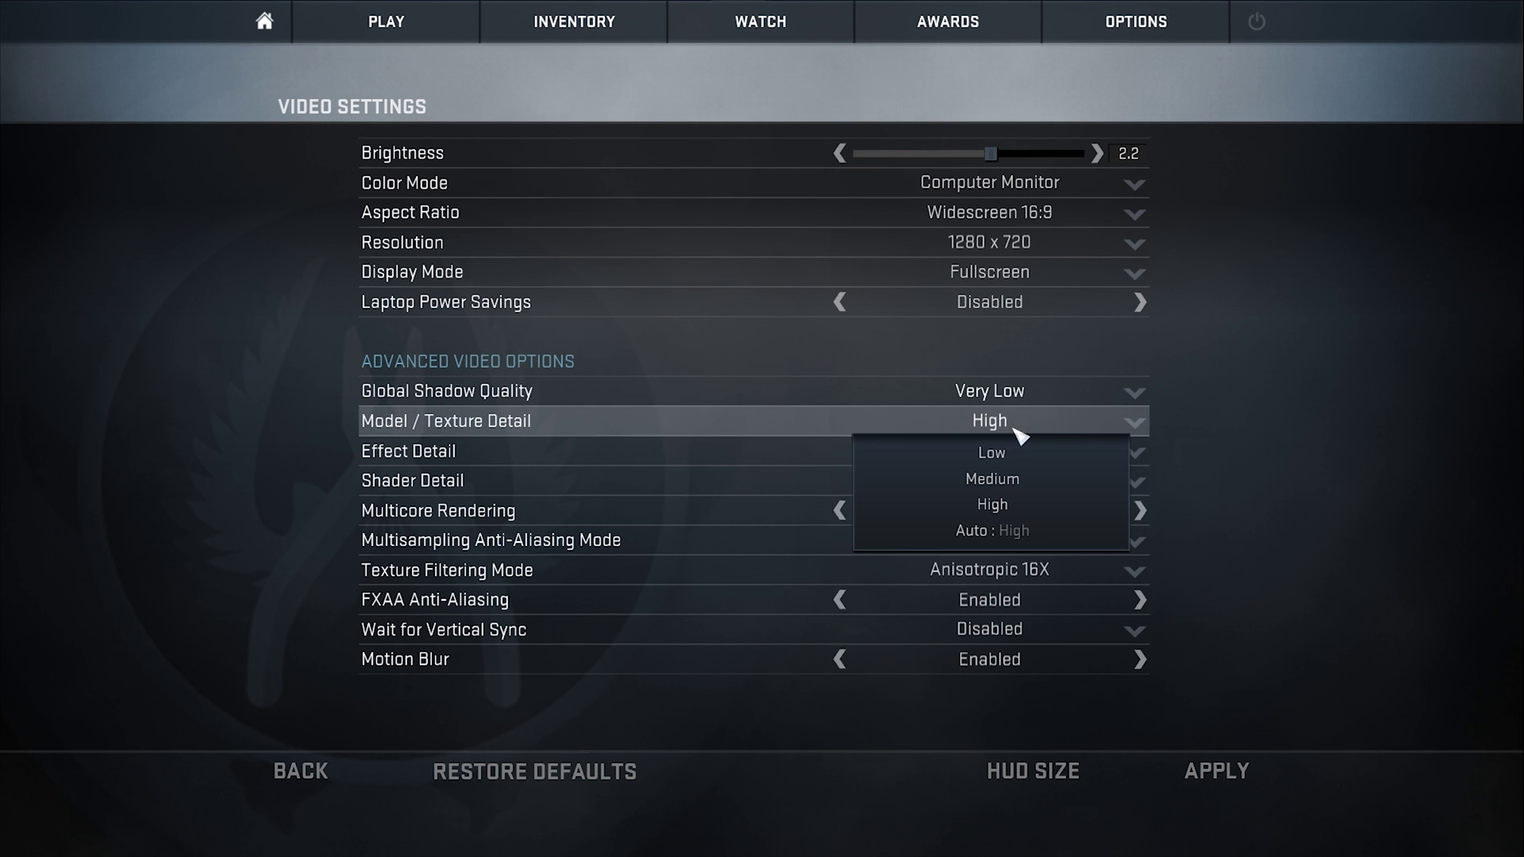
{"action": "left_click", "coordinate": [1010, 452]}
{"action": "left_click", "coordinate": [1007, 460]}
{"action": "left_click", "coordinate": [1007, 482]}
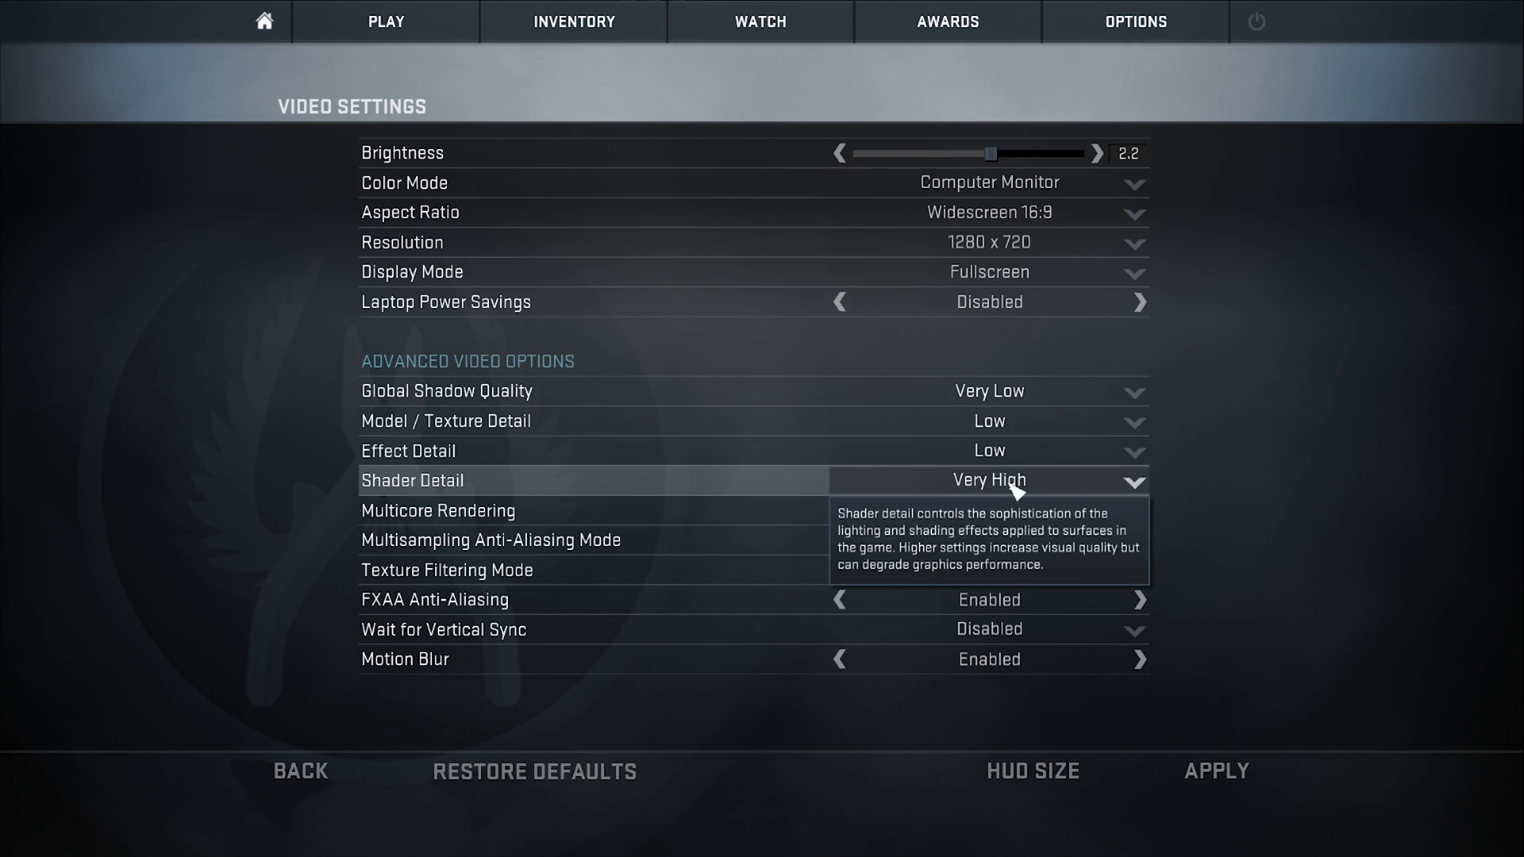
{"action": "left_click", "coordinate": [1008, 480]}
{"action": "left_click", "coordinate": [1011, 511]}
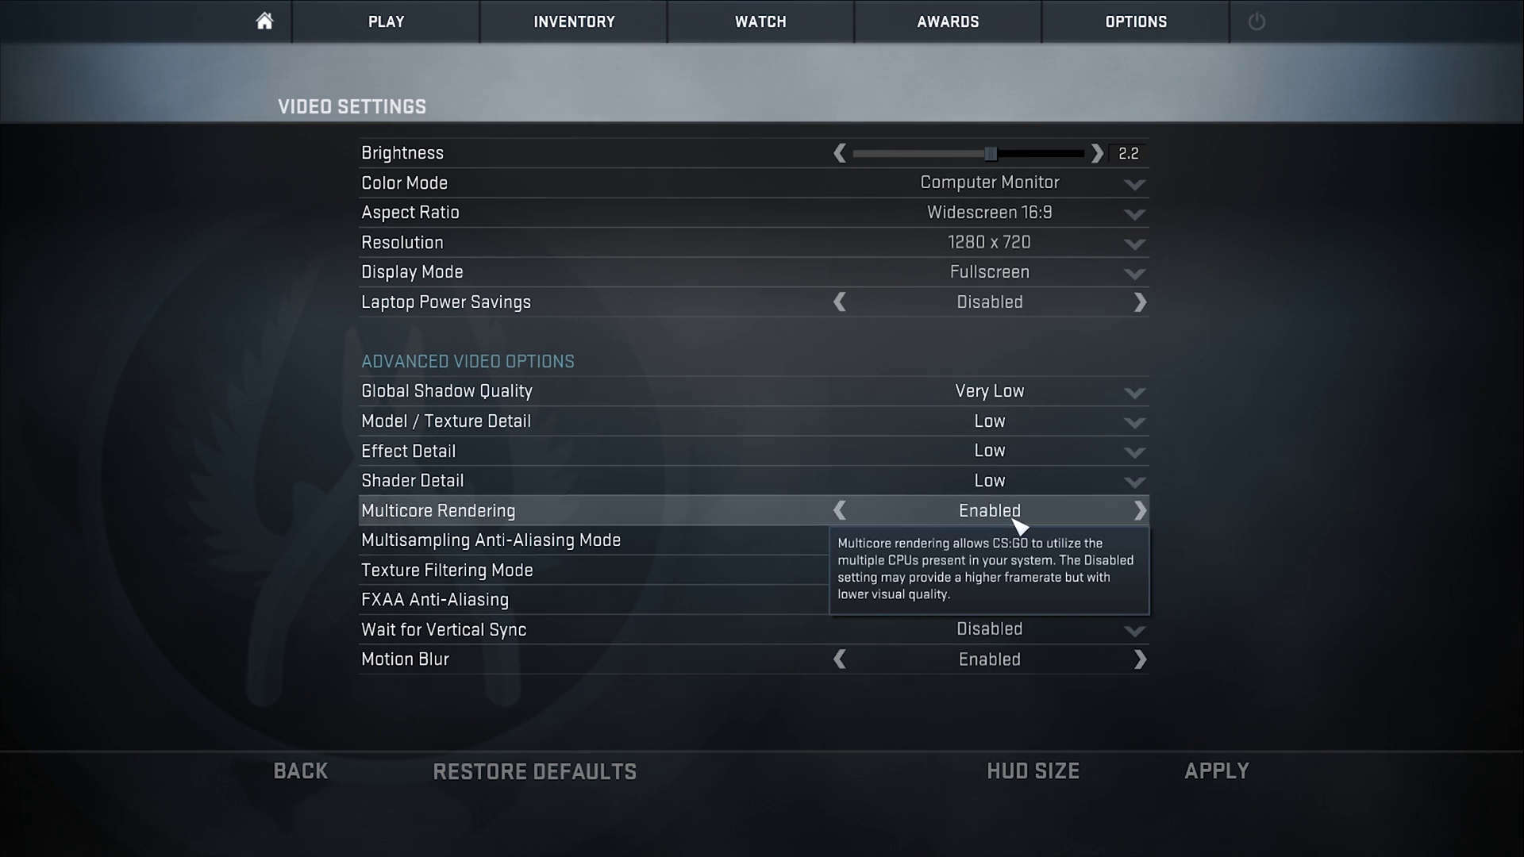
- Set MSAA to None, Bilinear filtering, FXAA and Motion Blur disabled, and apply the settings
{"action": "left_click", "coordinate": [840, 510]}
{"action": "left_click", "coordinate": [1139, 511]}
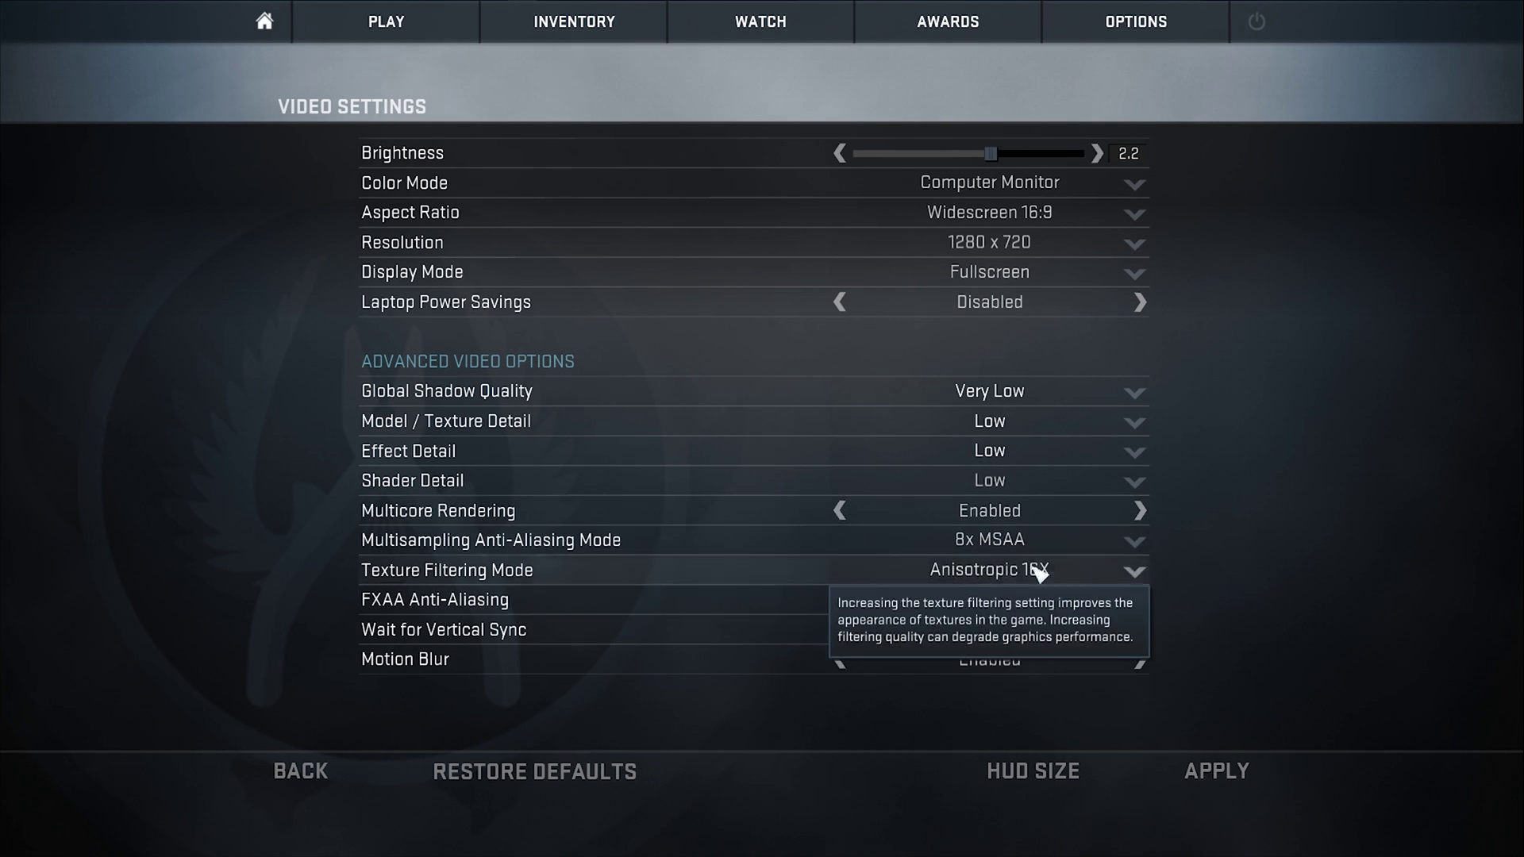
{"action": "left_click", "coordinate": [1021, 542]}
{"action": "left_click", "coordinate": [1024, 572]}
{"action": "left_click", "coordinate": [1030, 573]}
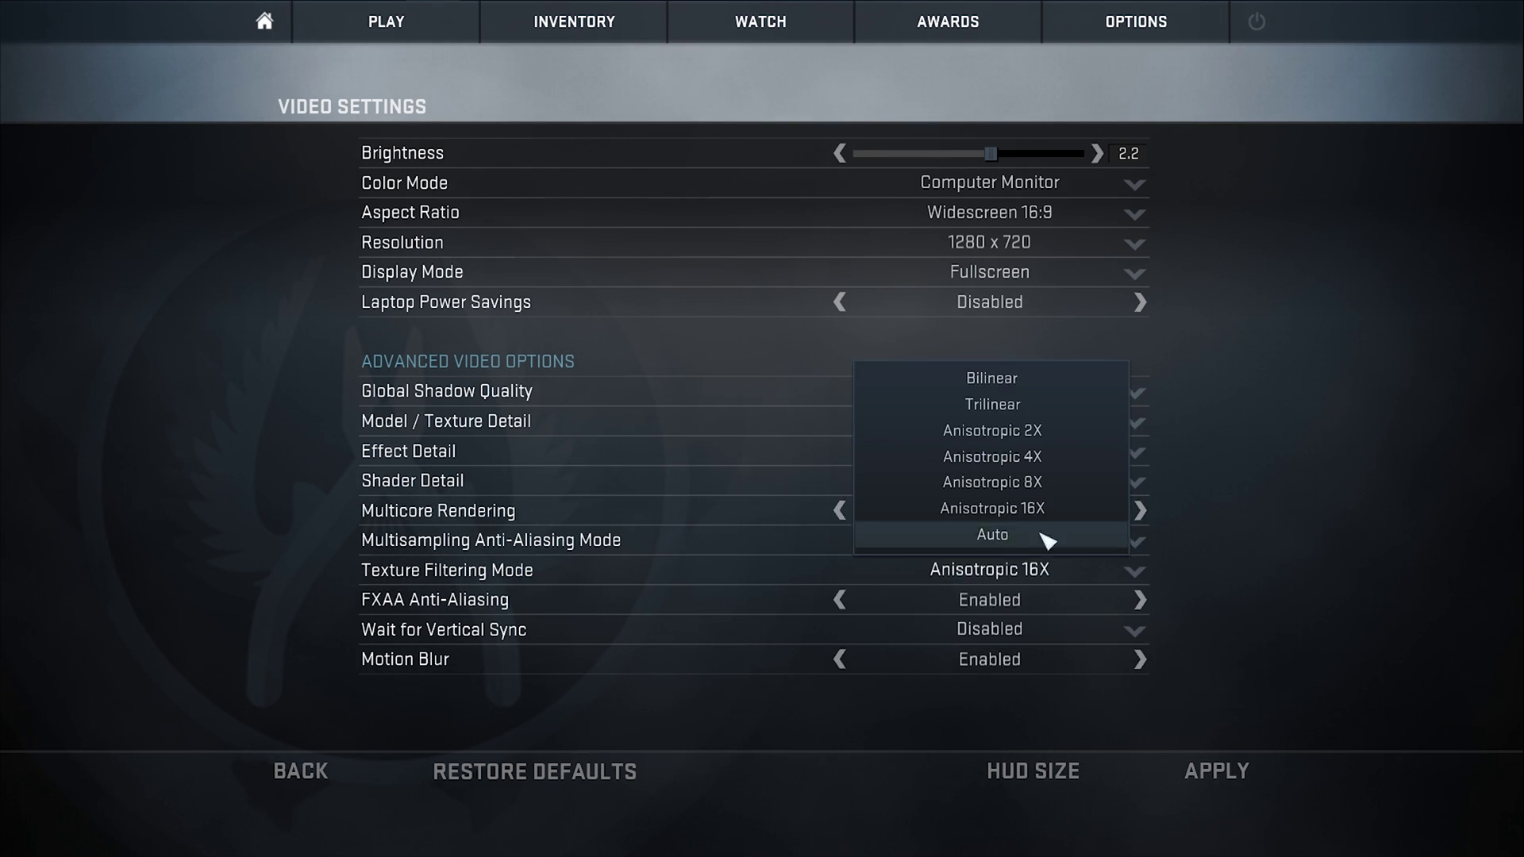
{"action": "left_click", "coordinate": [1009, 379]}
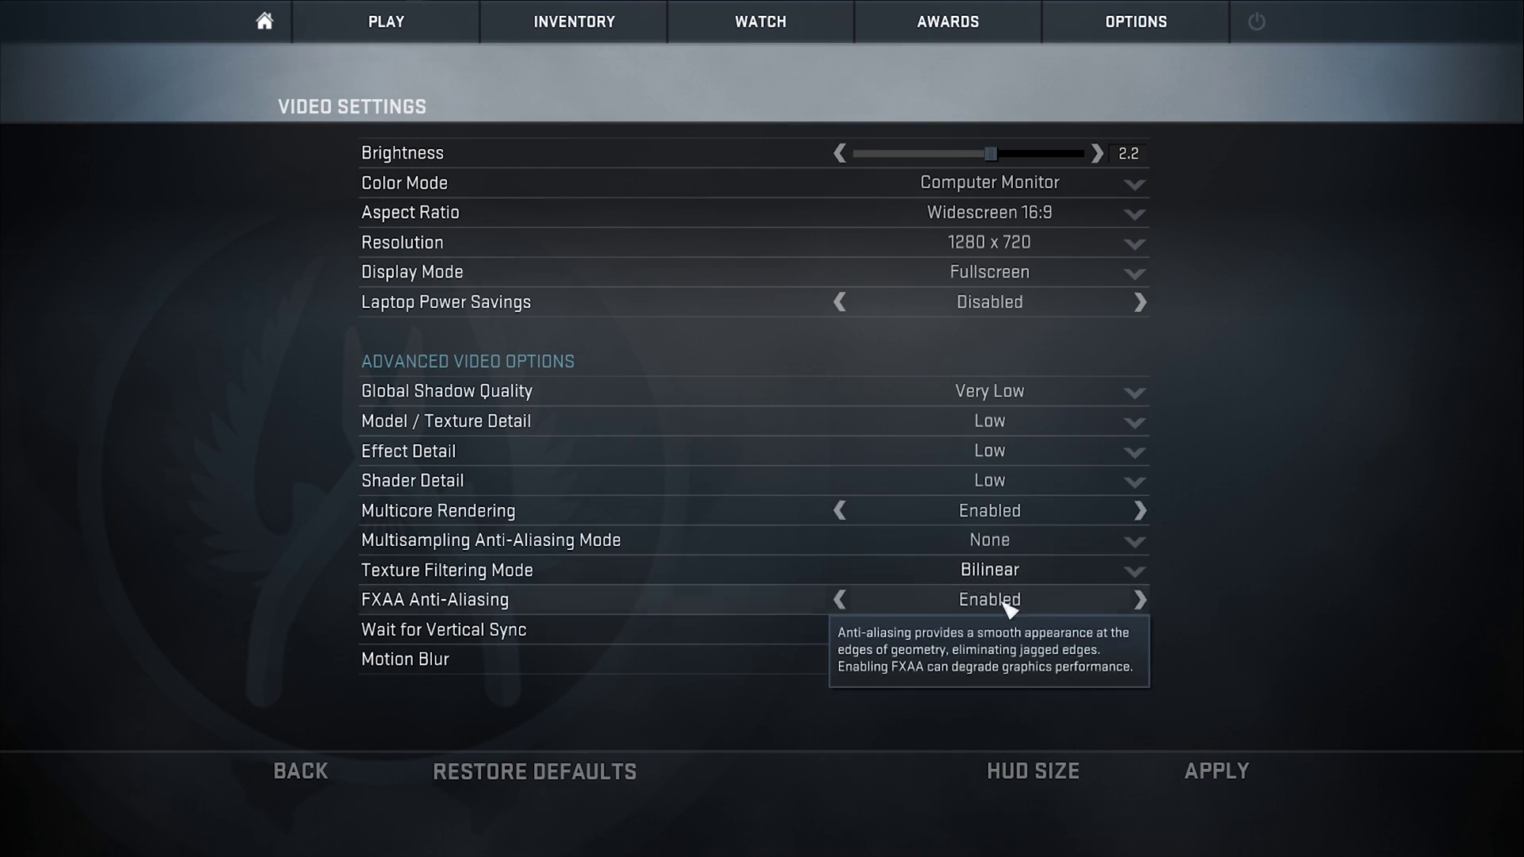
{"action": "left_click", "coordinate": [839, 599]}
{"action": "left_click", "coordinate": [843, 662]}
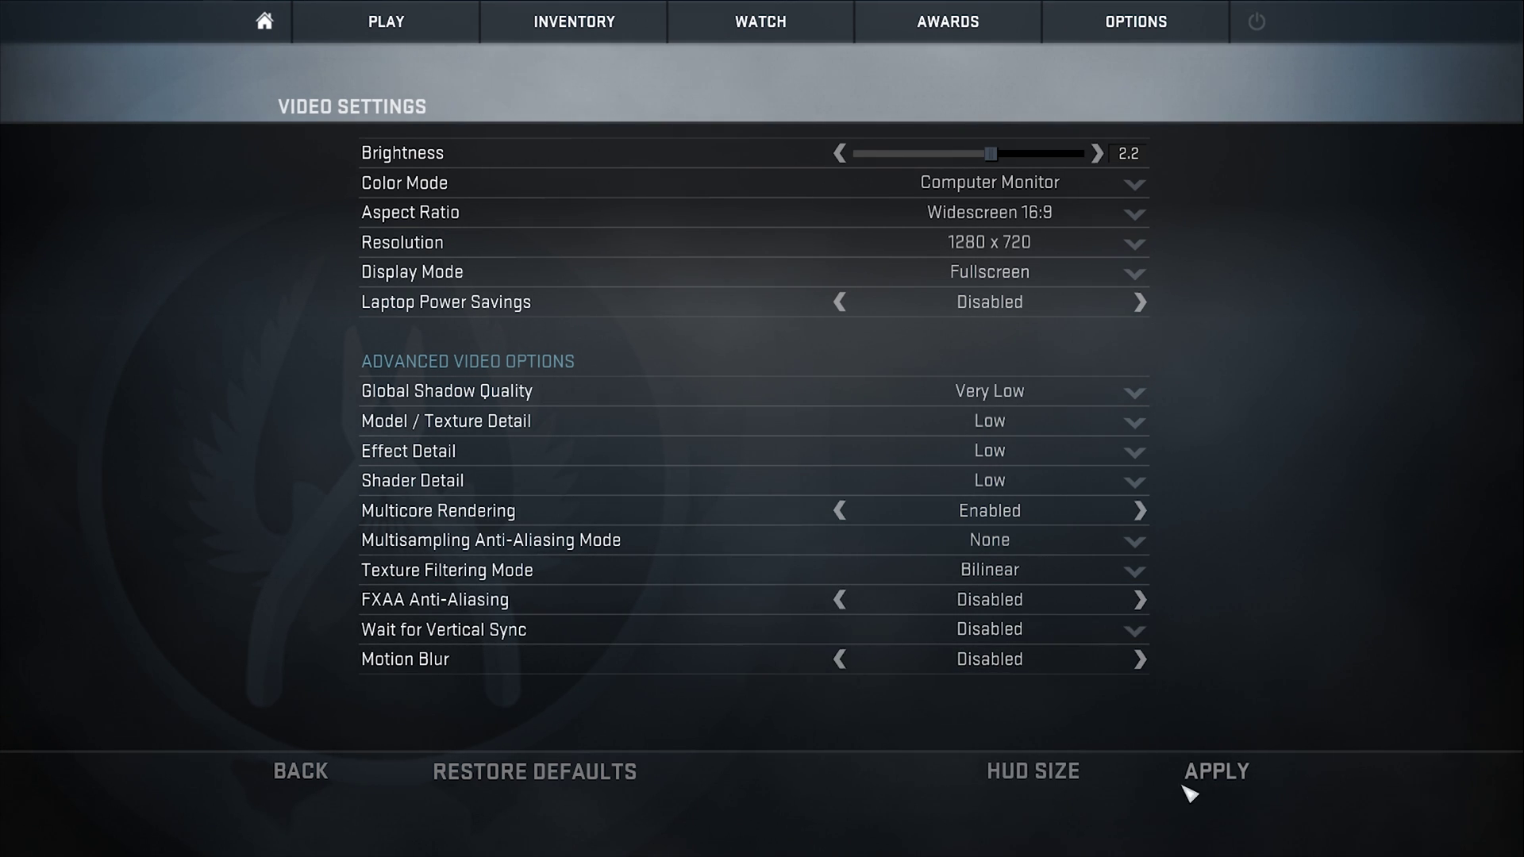
{"action": "left_click", "coordinate": [1232, 774]}
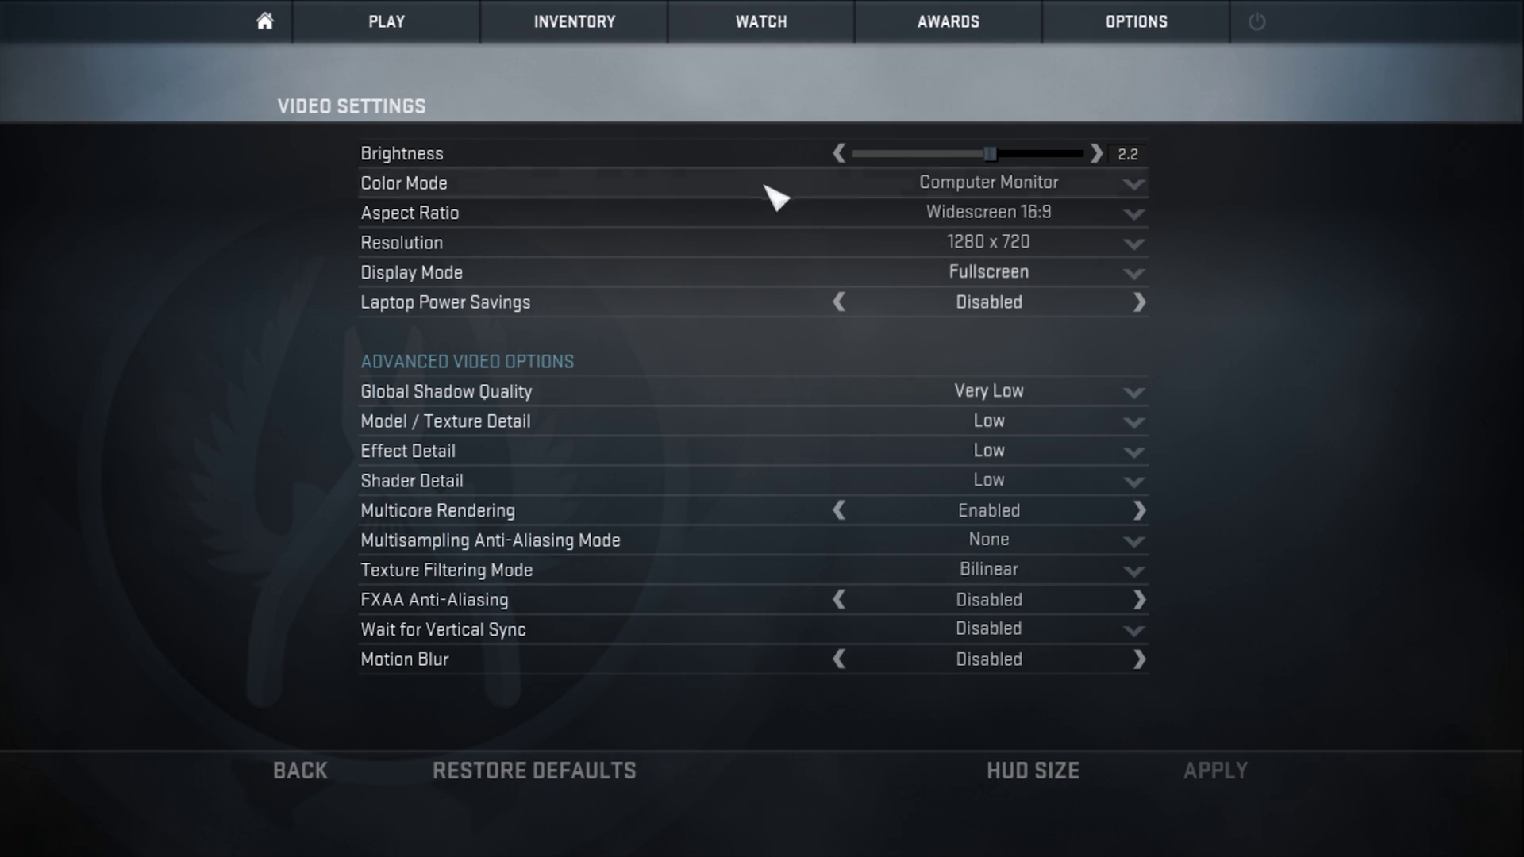
{"action": "left_click", "coordinate": [412, 11]}
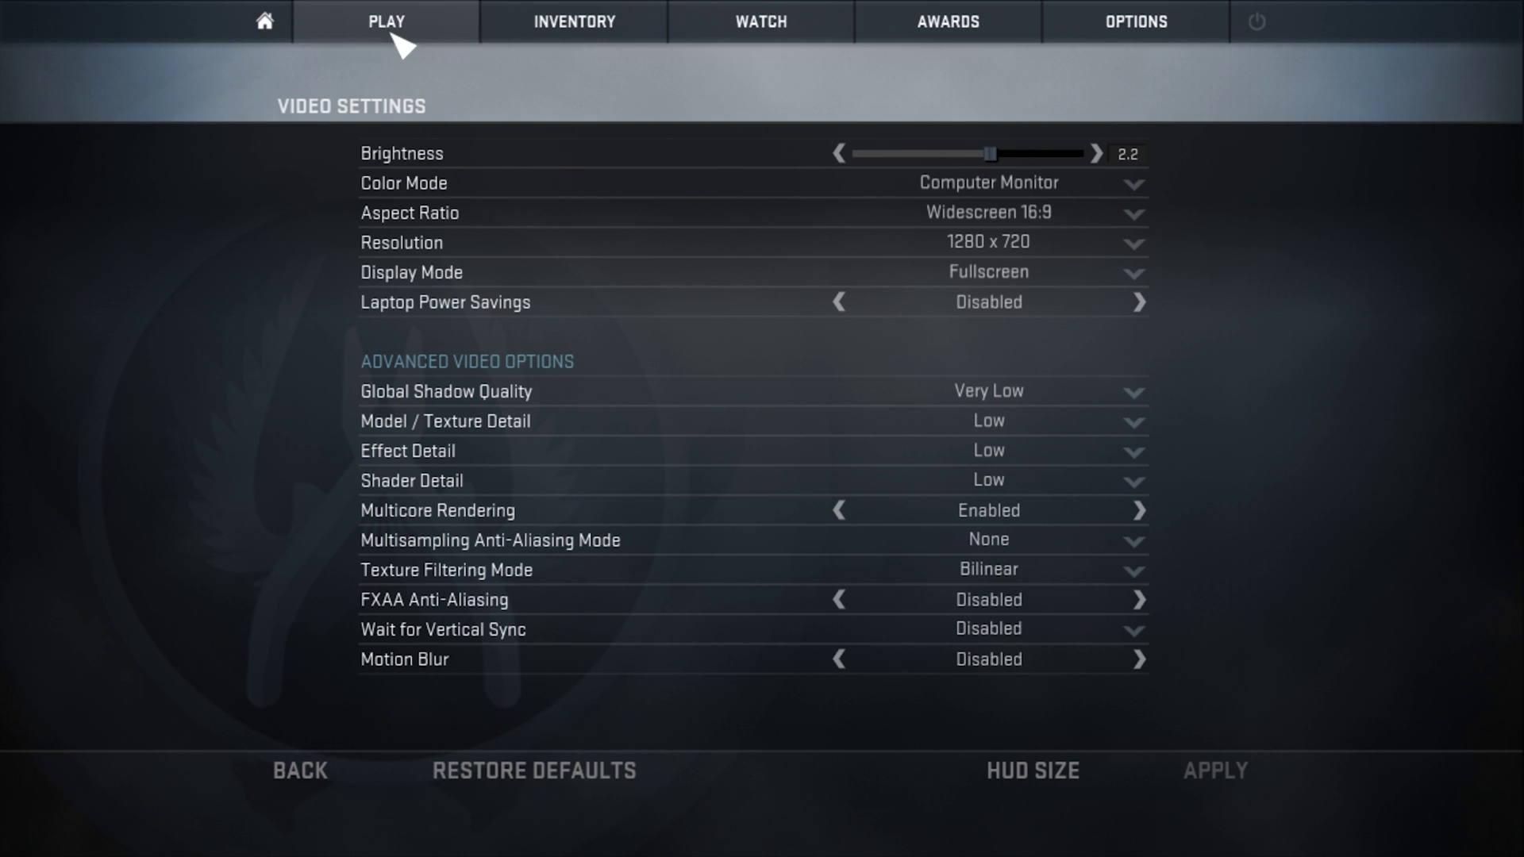
- Bring up the game finder, then launch UnparkCPU from the Unpark-CPU-App folder
{"action": "left_click", "coordinate": [403, 83]}
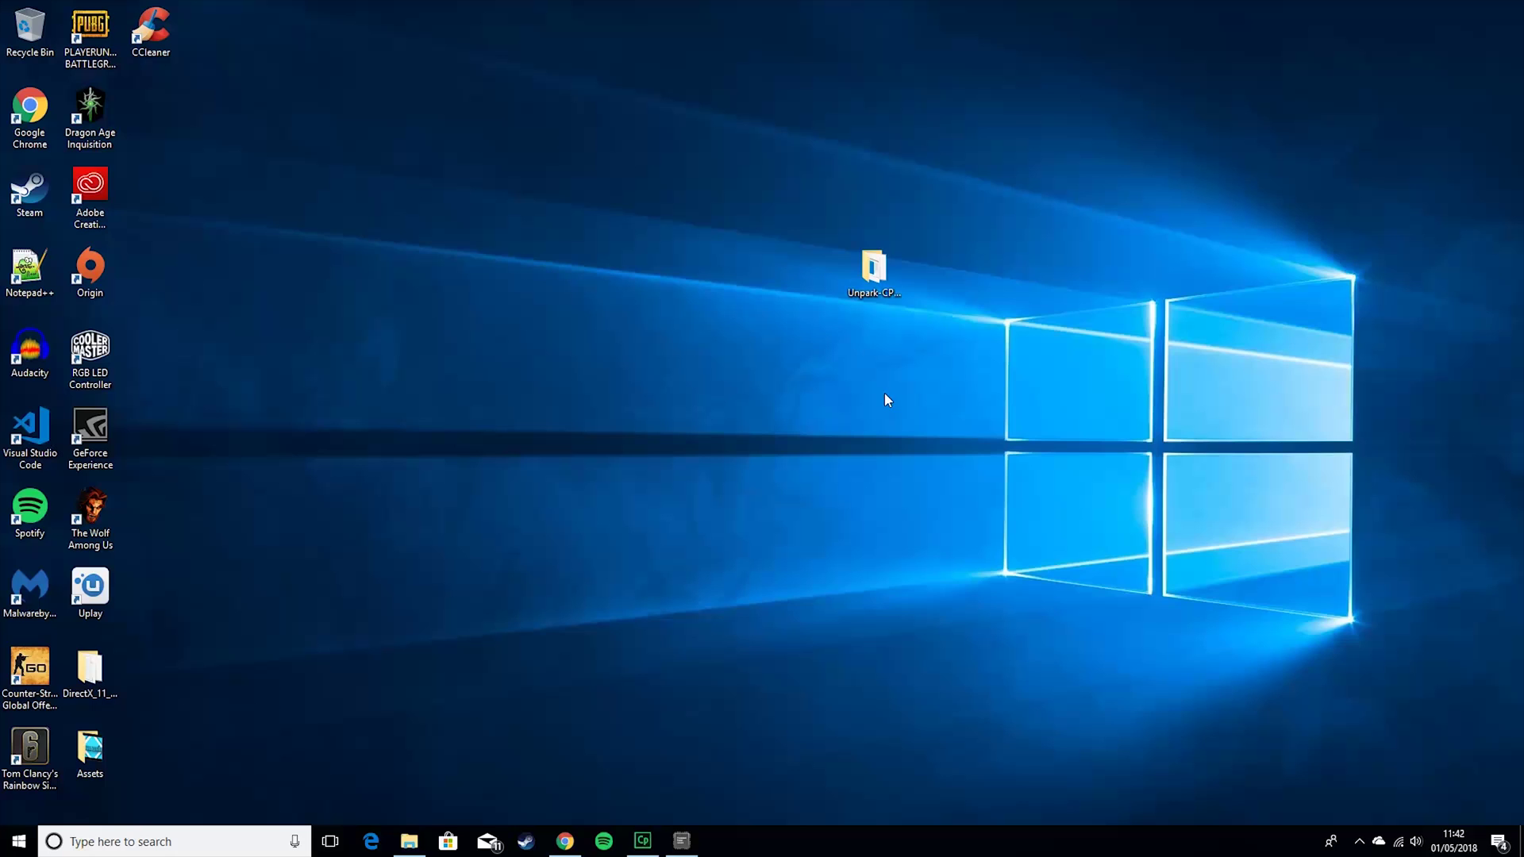
{"action": "double_click", "coordinate": [870, 271]}
{"action": "left_click", "coordinate": [471, 465]}
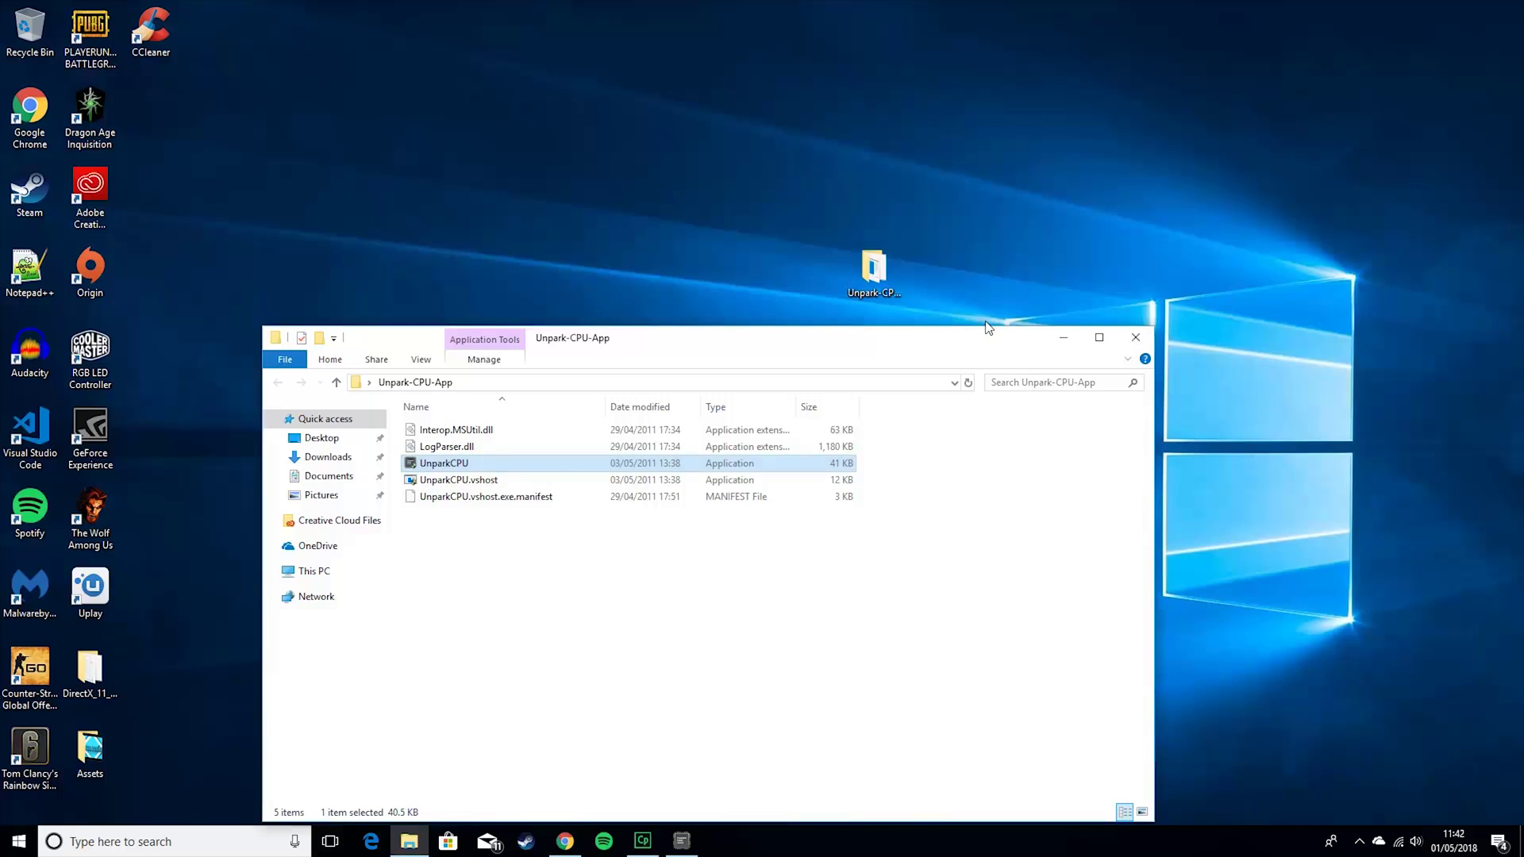
{"action": "left_click", "coordinate": [1061, 334]}
{"action": "left_click", "coordinate": [687, 849]}
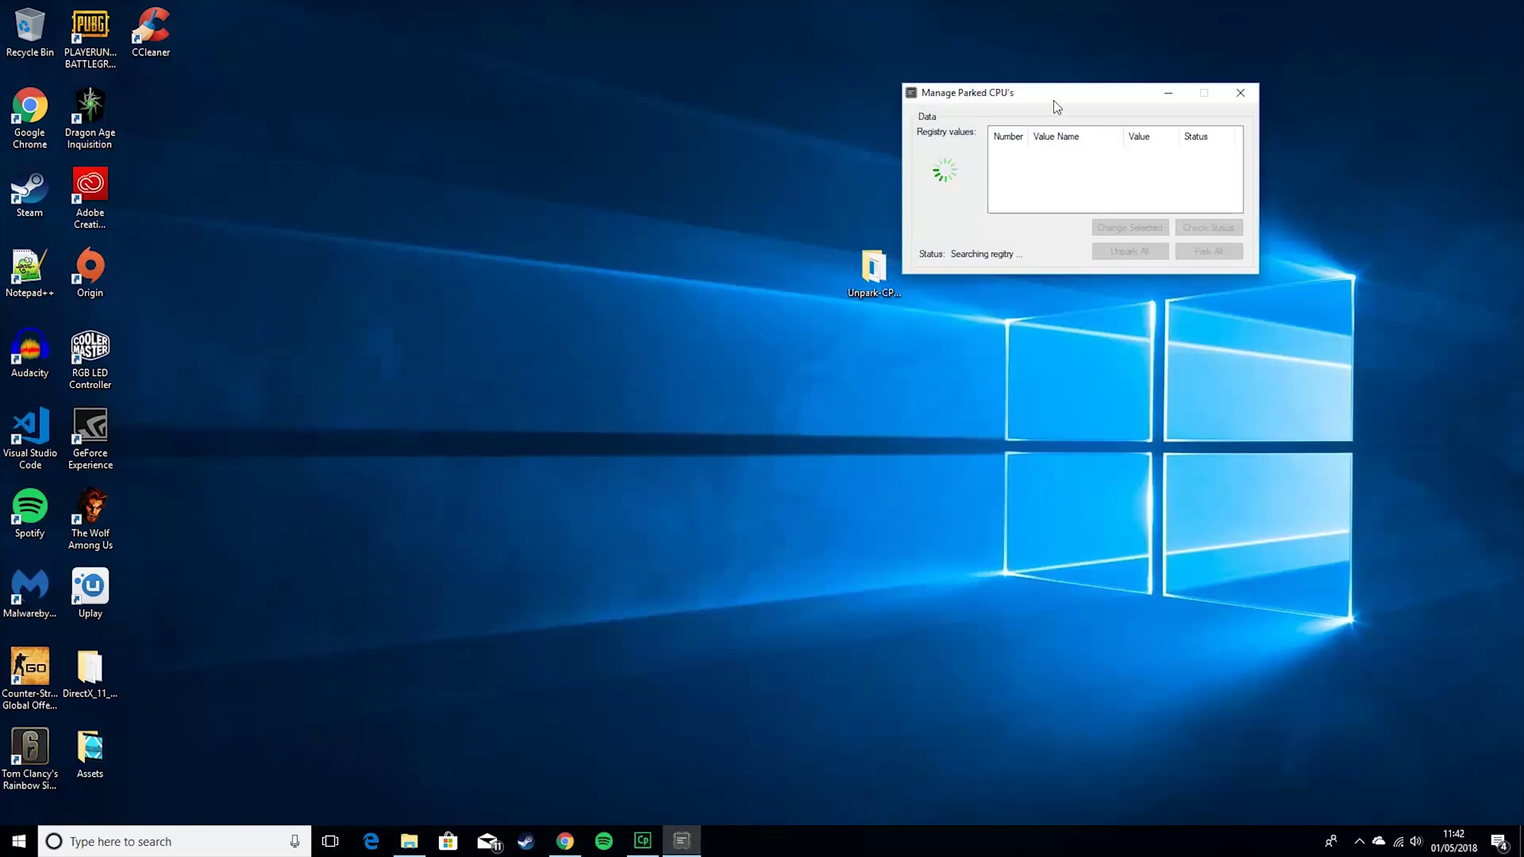
{"action": "left_click_drag", "start_coordinate": [1054, 100], "coordinate": [881, 128]}
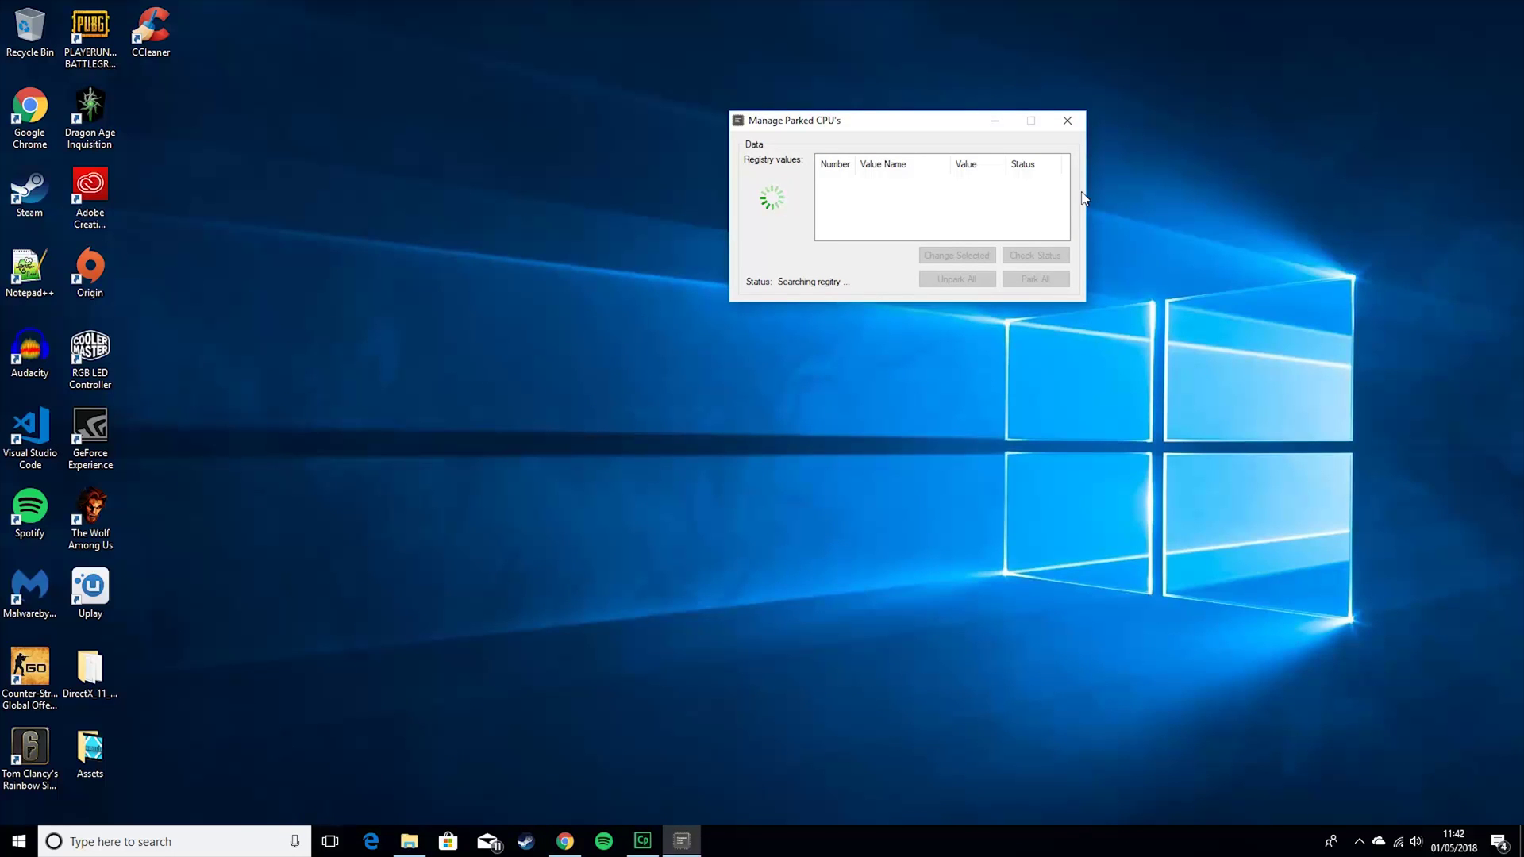
{"action": "left_click_drag", "start_coordinate": [831, 126], "coordinate": [666, 205]}
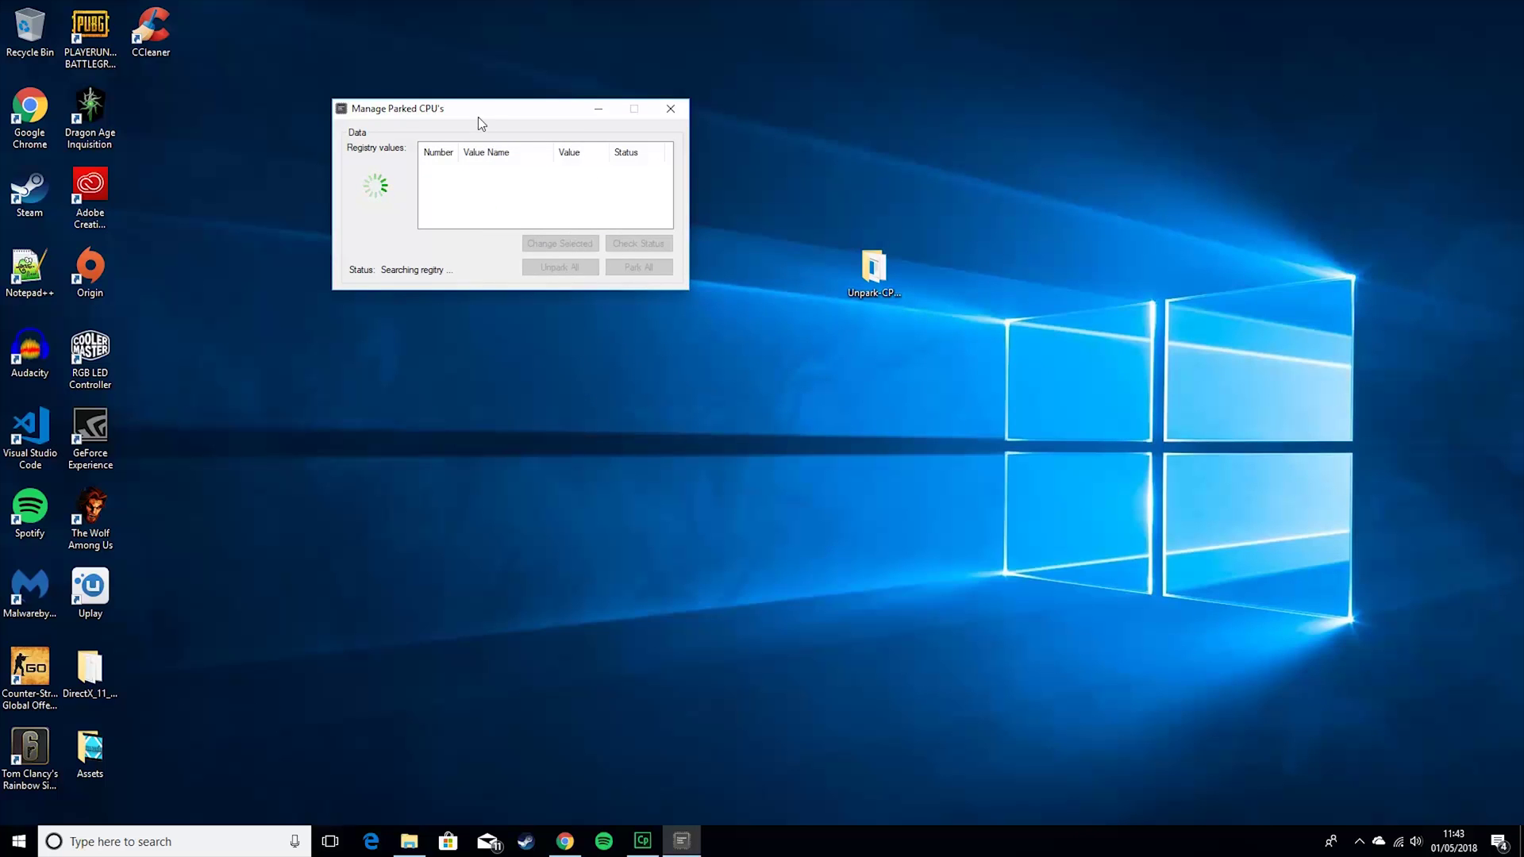
{"action": "left_click_drag", "start_coordinate": [477, 116], "coordinate": [648, 122]}
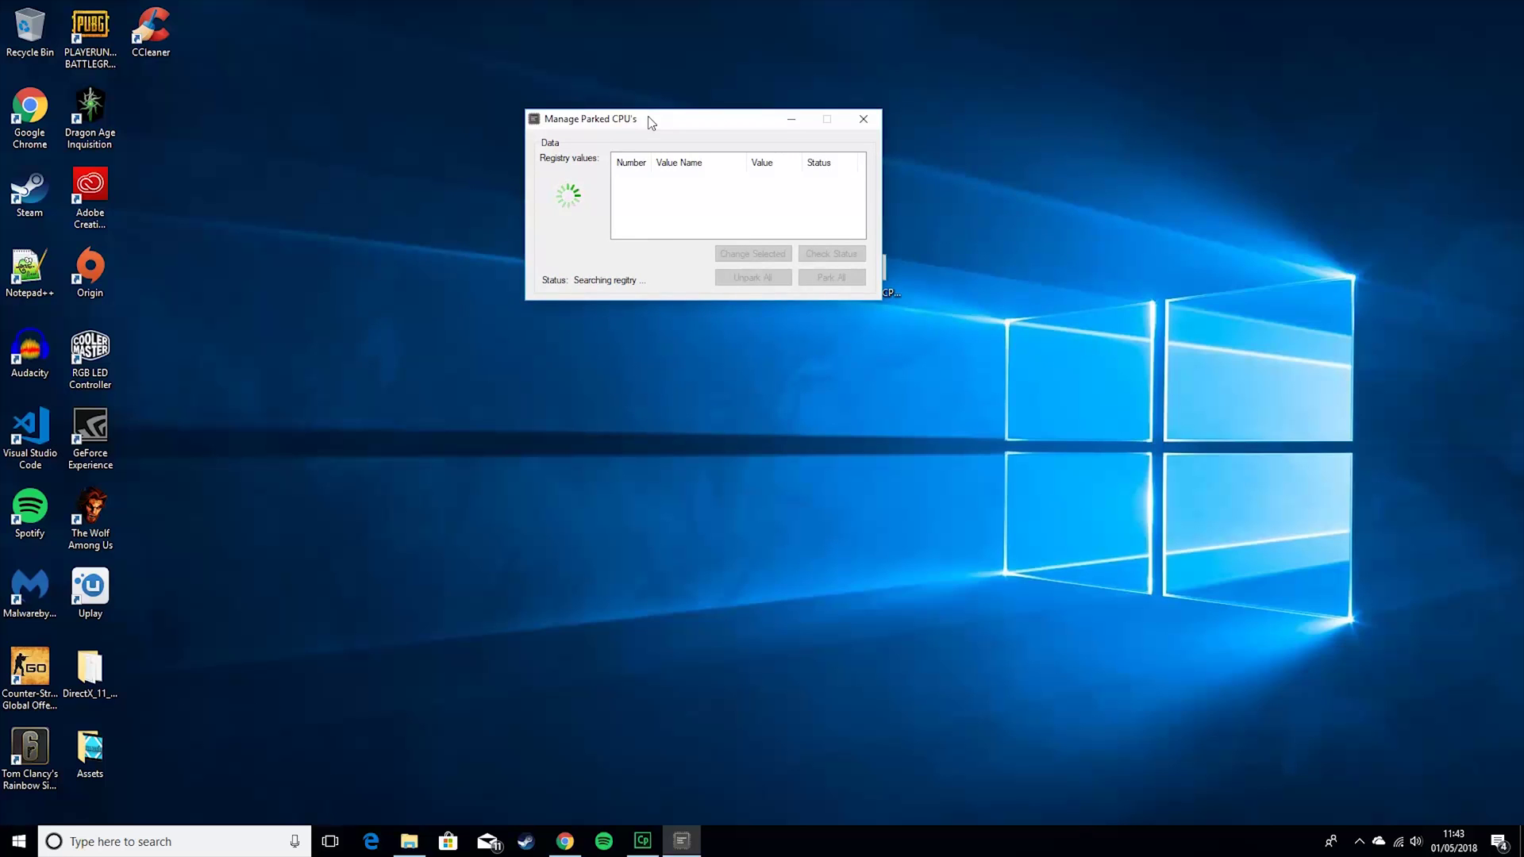
{"action": "left_click_drag", "start_coordinate": [650, 122], "coordinate": [611, 175]}
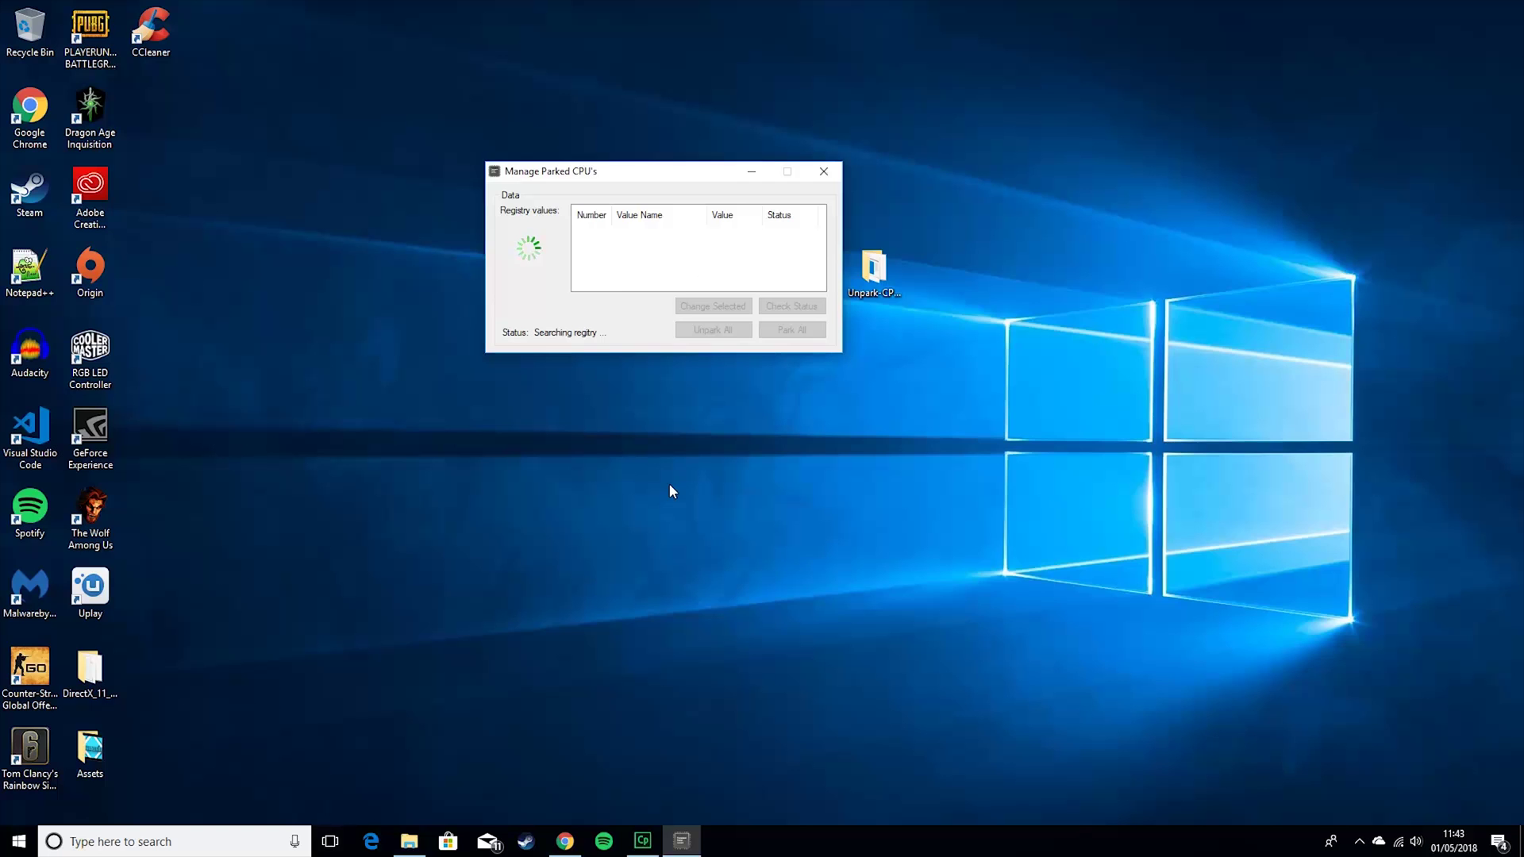
- Open Services via a 'serv' search, check both cores show Unparked, and close Unpark CPU
{"action": "left_click", "coordinate": [145, 832]}
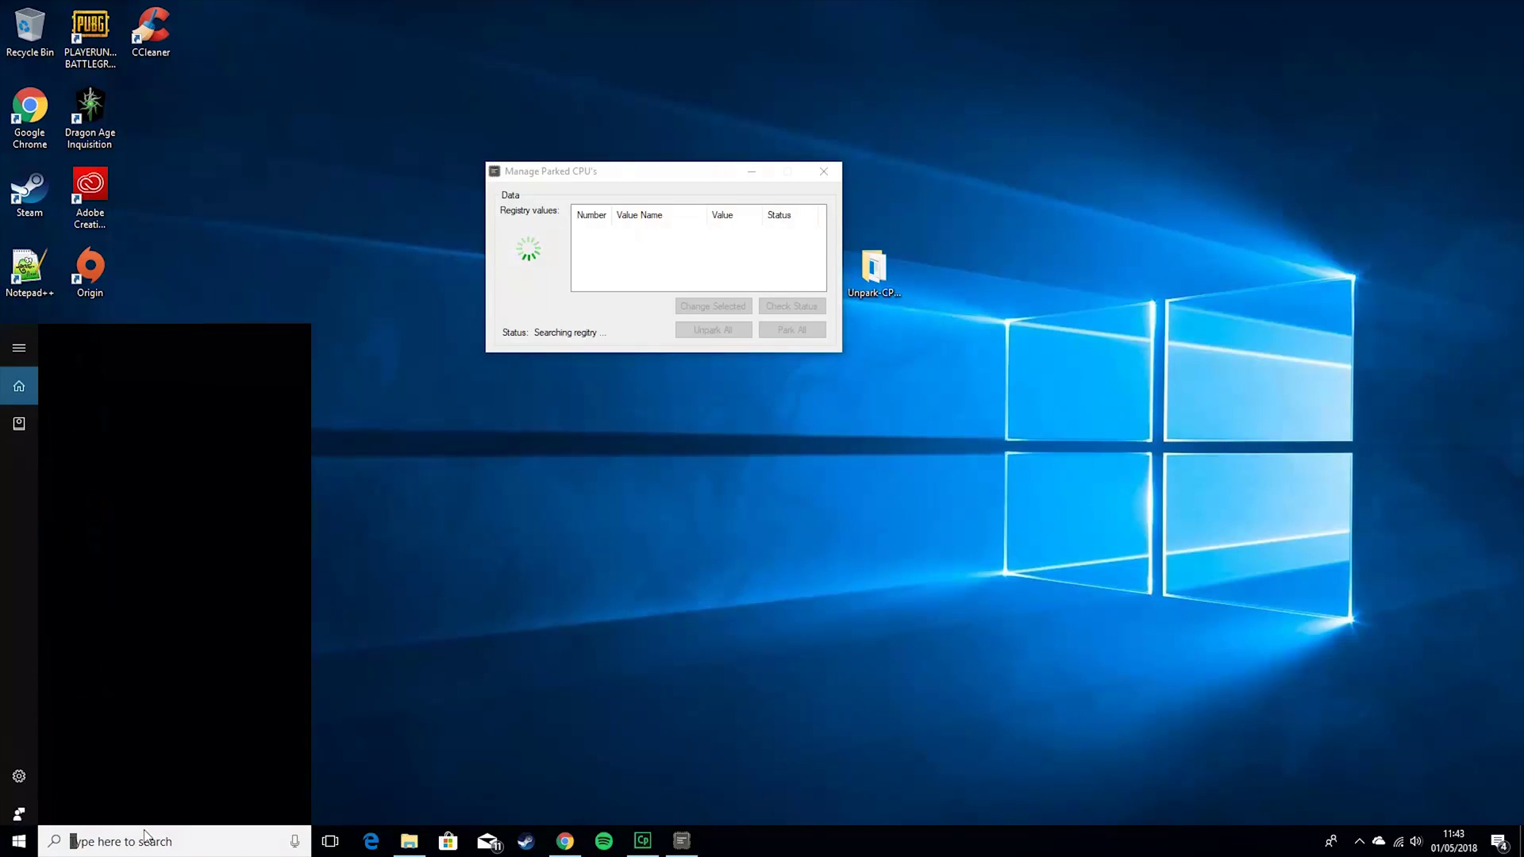
{"action": "type", "text": "serv"}
{"action": "key", "text": "Return"}
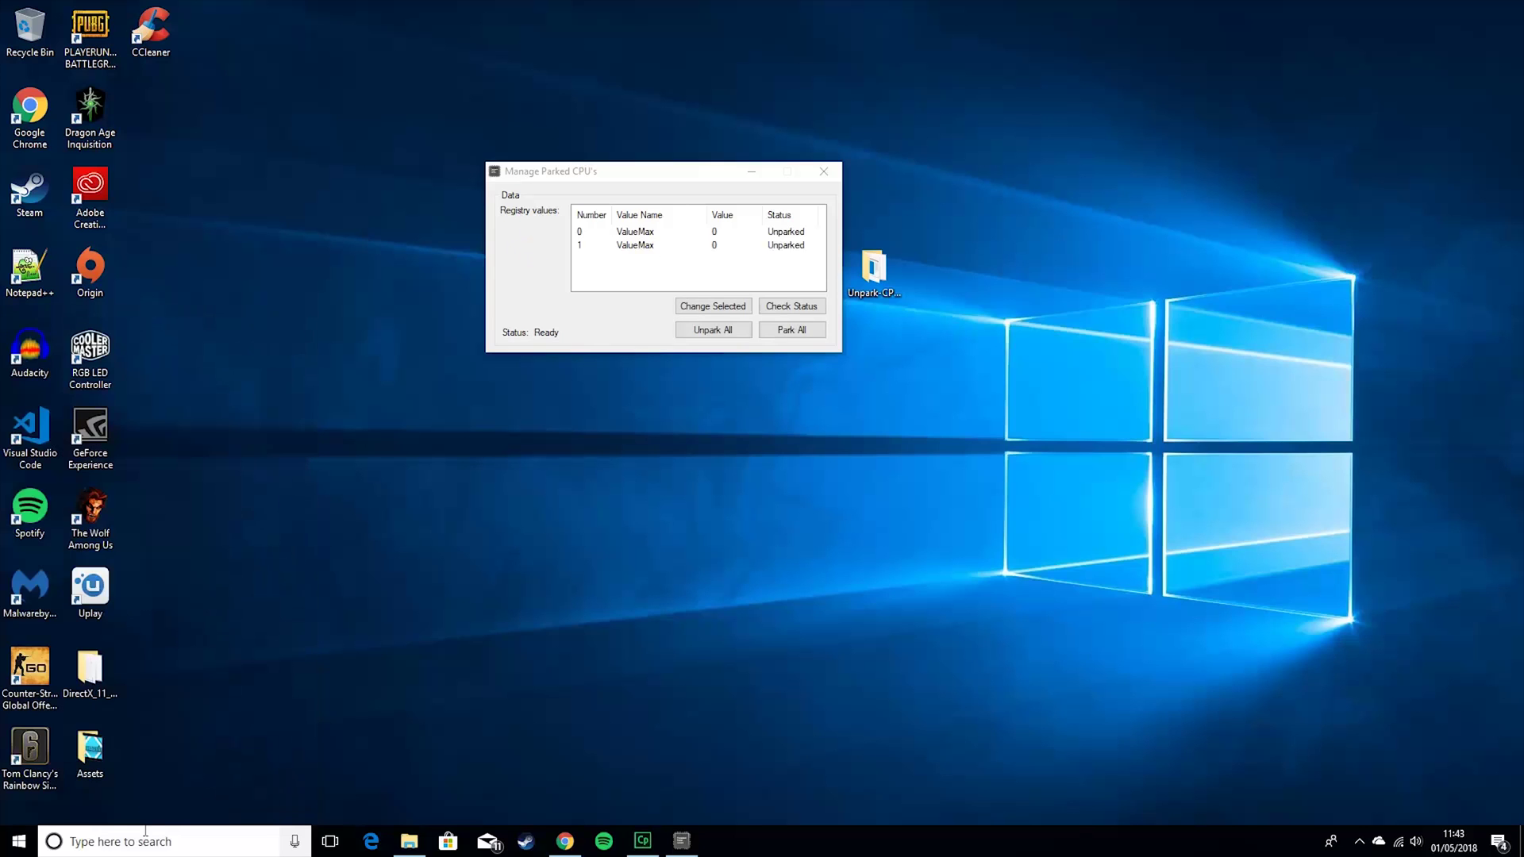
{"action": "left_click_drag", "start_coordinate": [484, 59], "coordinate": [1095, 443]}
{"action": "left_click_drag", "start_coordinate": [699, 171], "coordinate": [935, 101]}
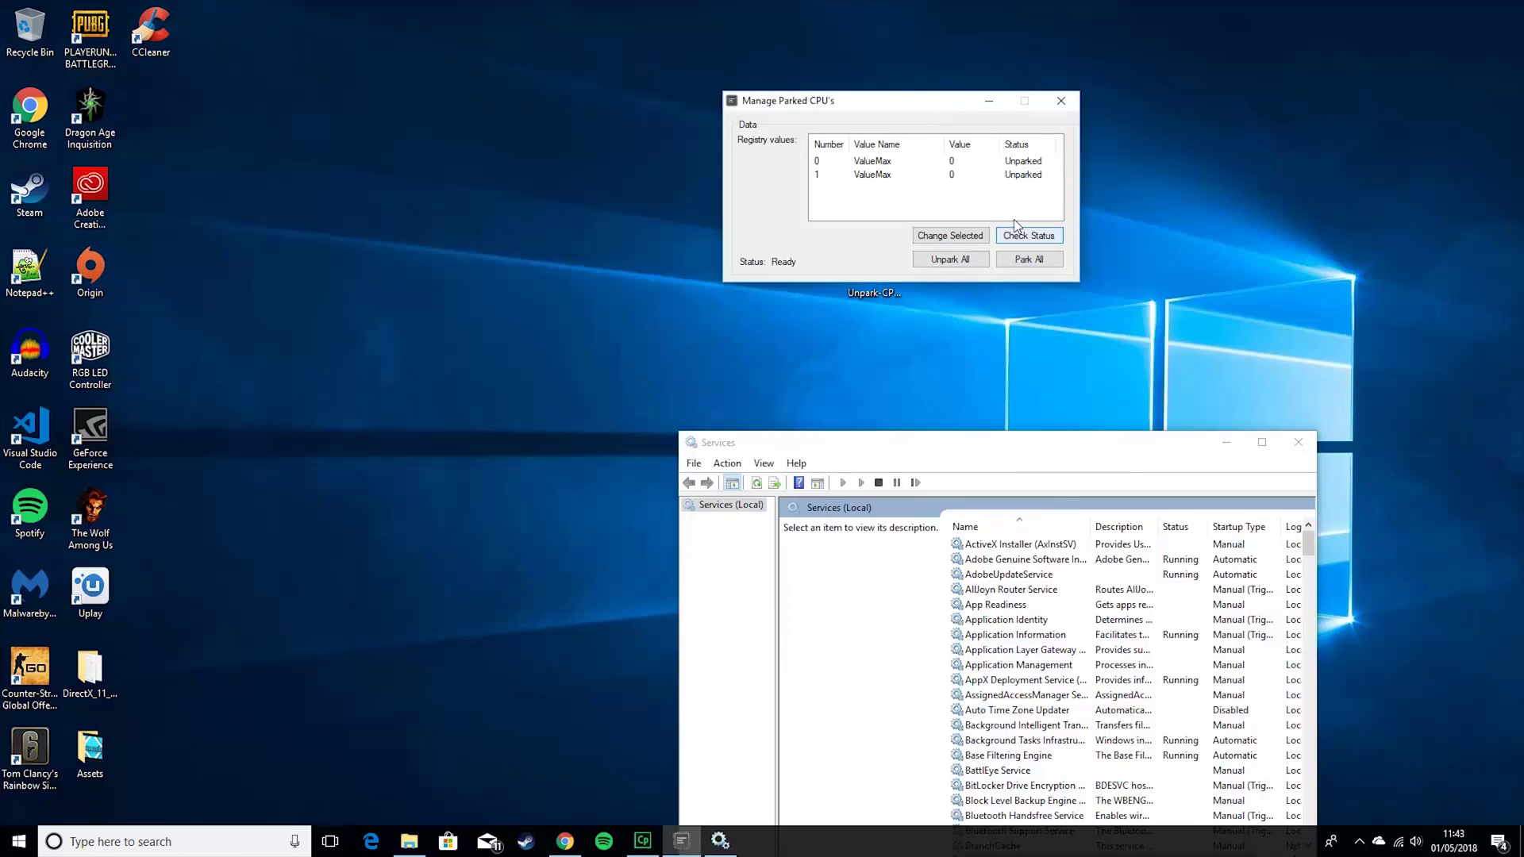
{"action": "left_click", "coordinate": [1077, 108]}
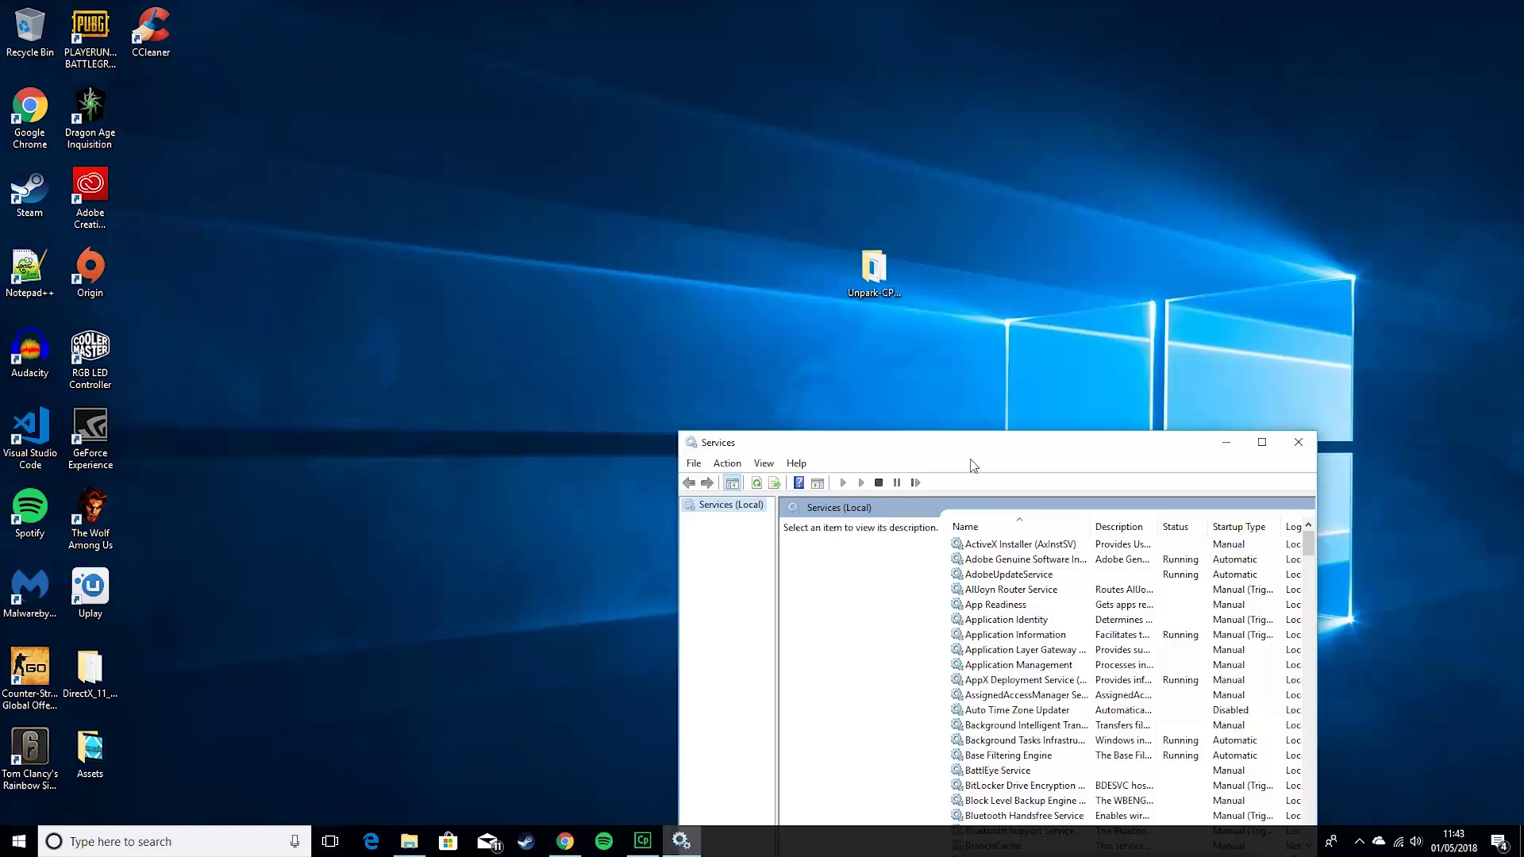
- Set the Superfetch service's startup type to Disabled
{"action": "left_click_drag", "start_coordinate": [969, 457], "coordinate": [569, 46]}
{"action": "scroll", "coordinate": [593, 229], "scroll_direction": "down", "scroll_amount": 20}
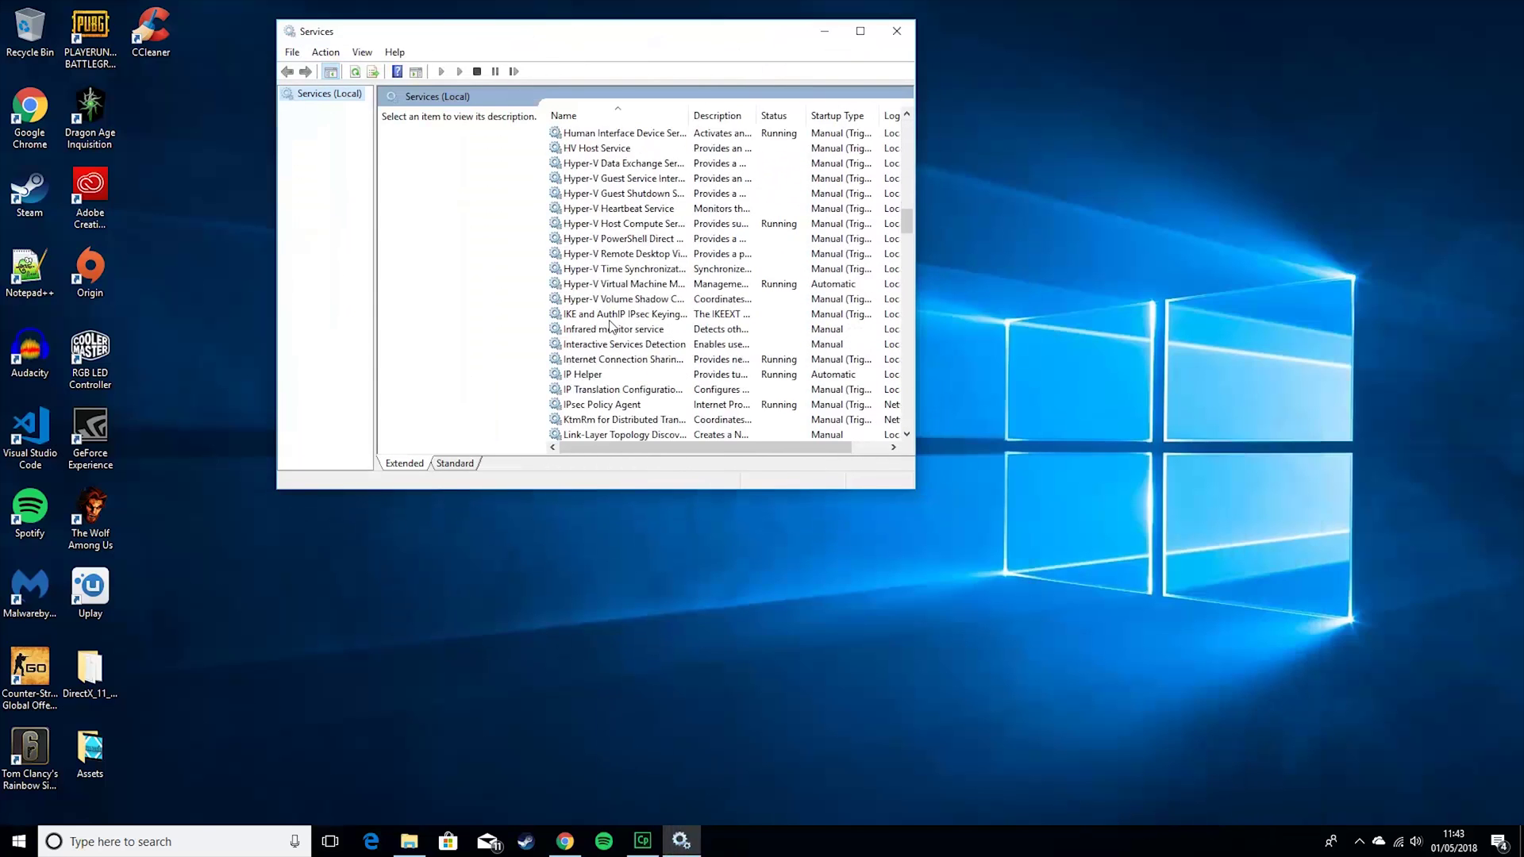
{"action": "scroll", "coordinate": [622, 305], "scroll_direction": "down", "scroll_amount": 20}
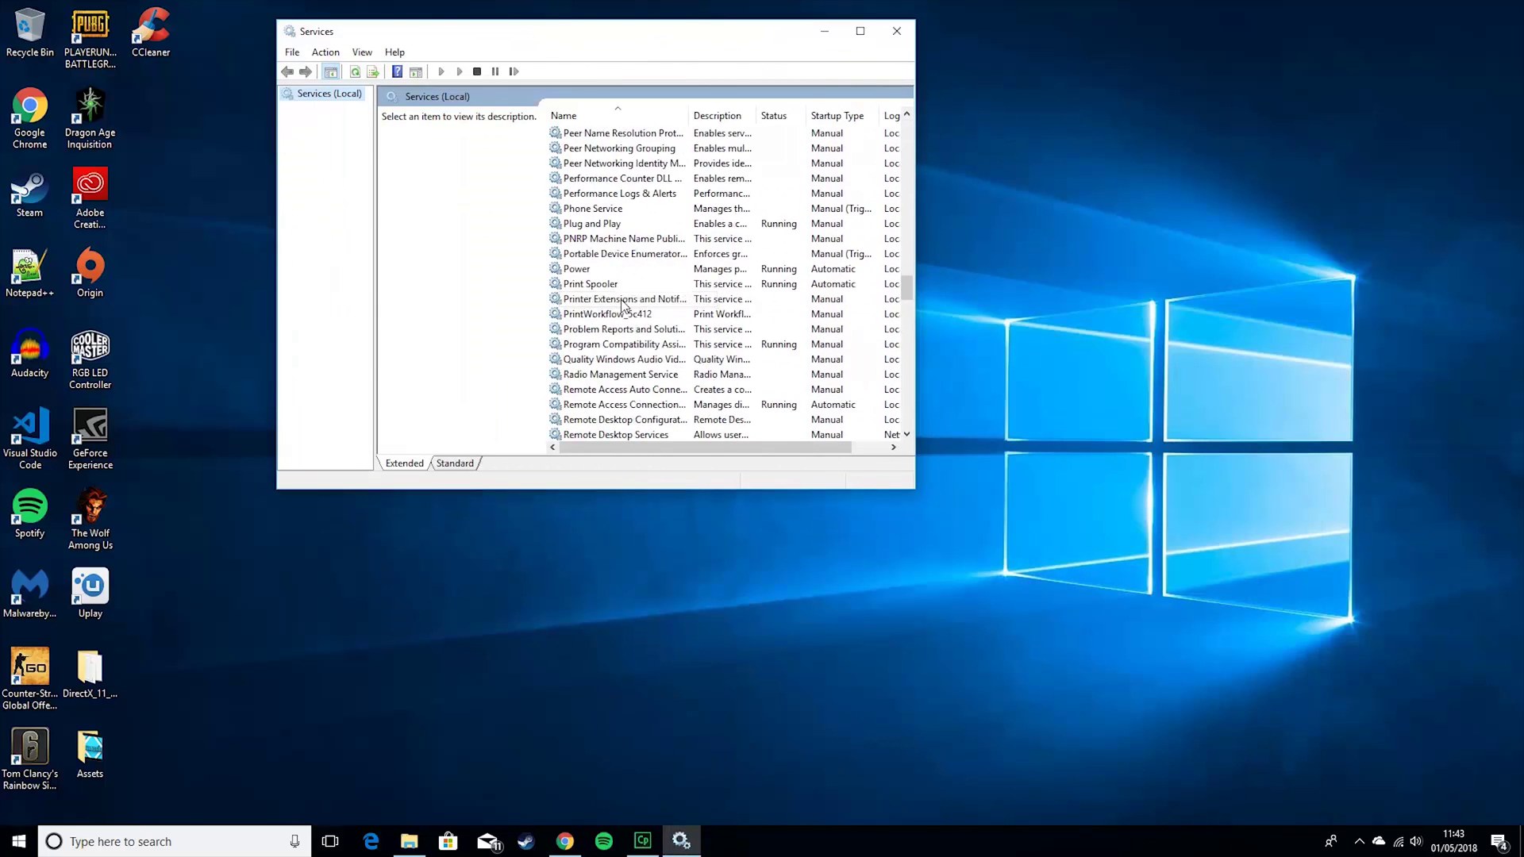
{"action": "scroll", "coordinate": [625, 327], "scroll_direction": "down", "scroll_amount": 3}
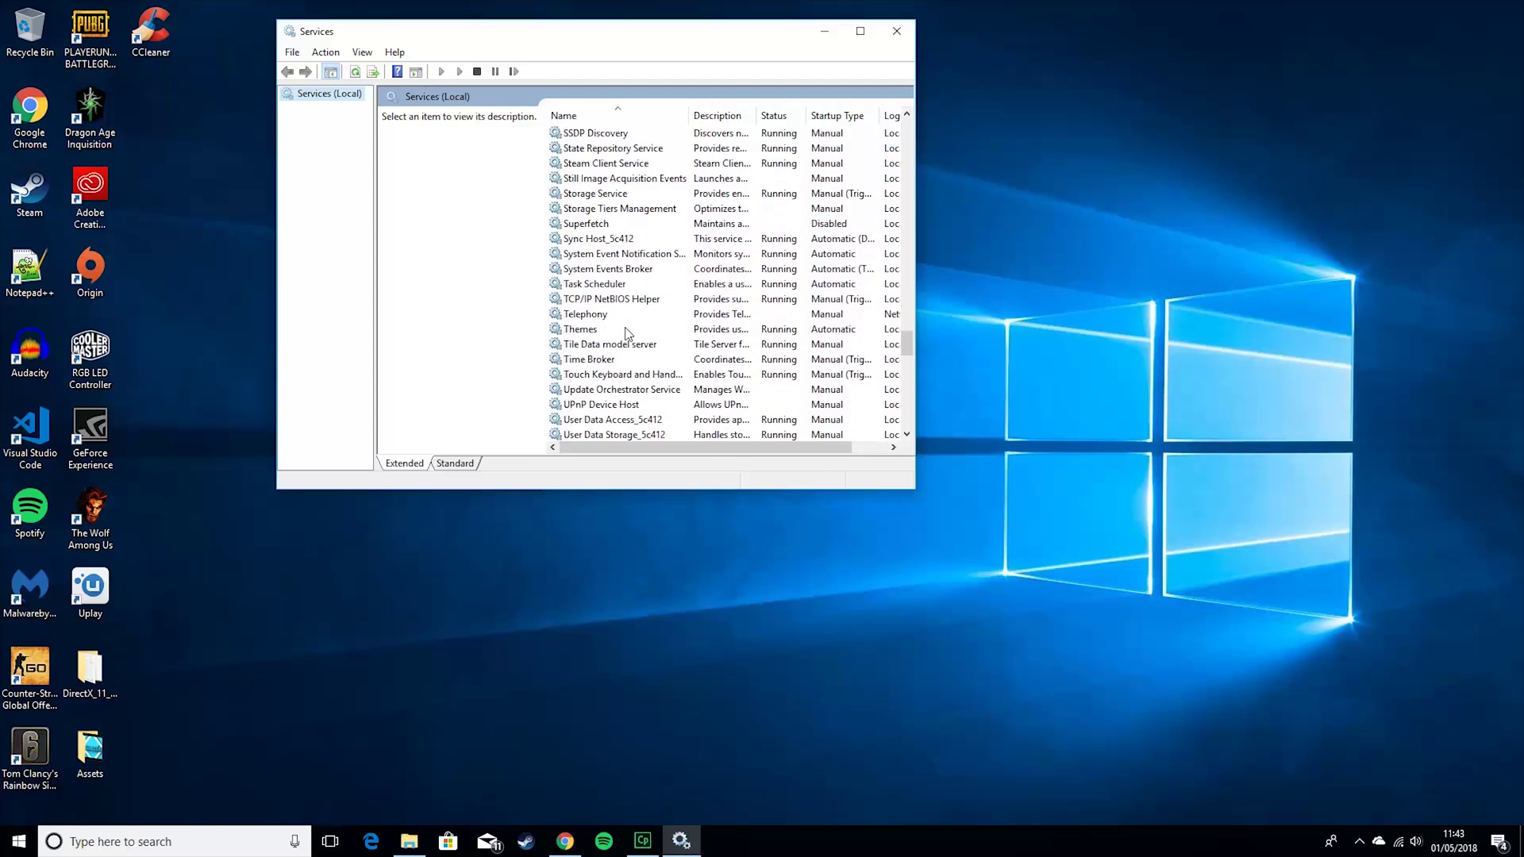
{"action": "left_click", "coordinate": [597, 224]}
{"action": "right_click", "coordinate": [597, 225]}
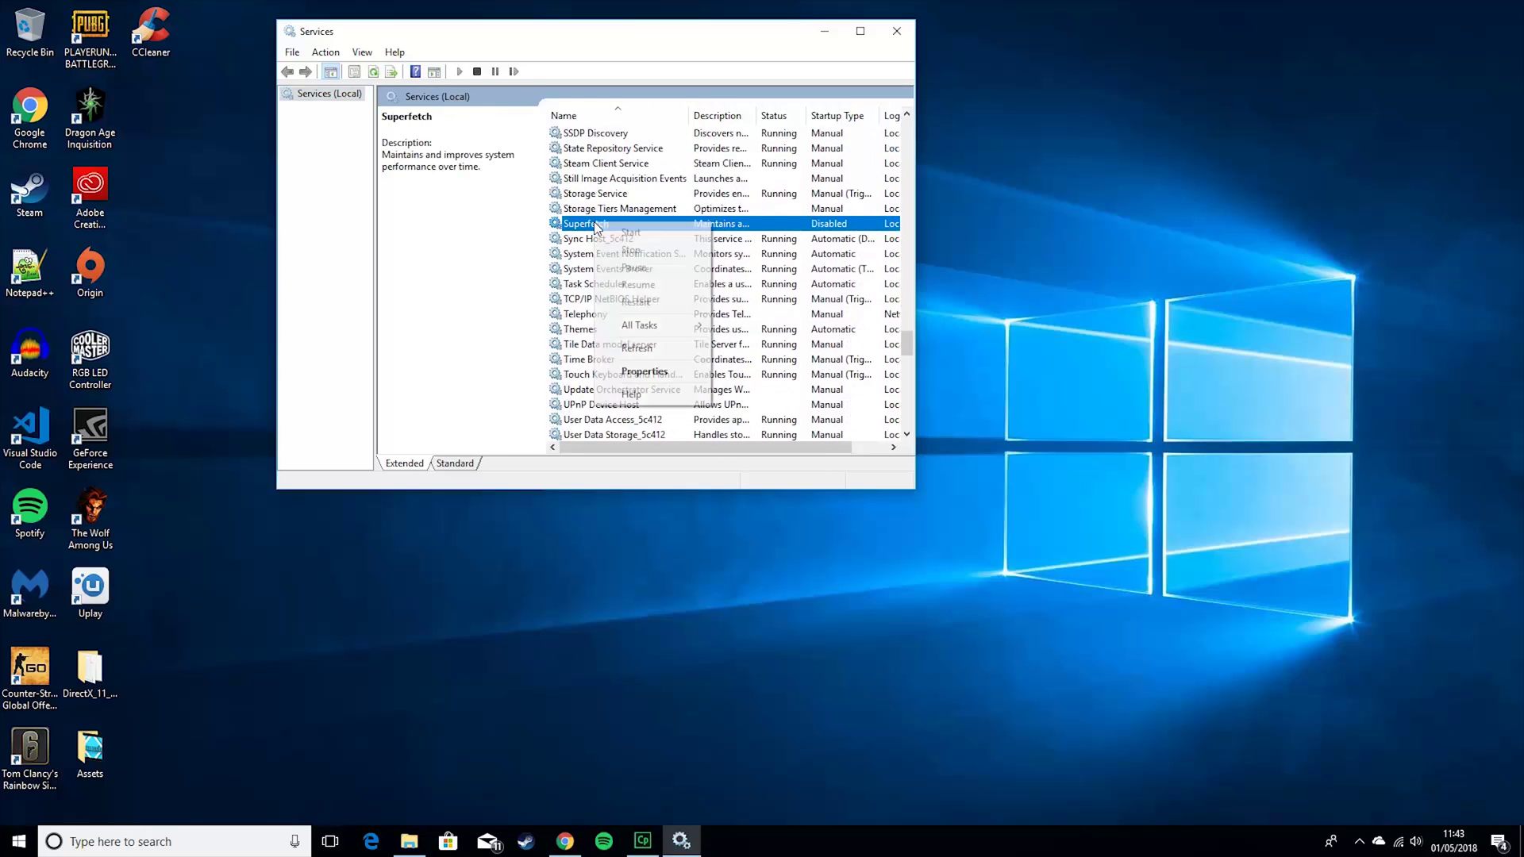
{"action": "left_click", "coordinate": [651, 374]}
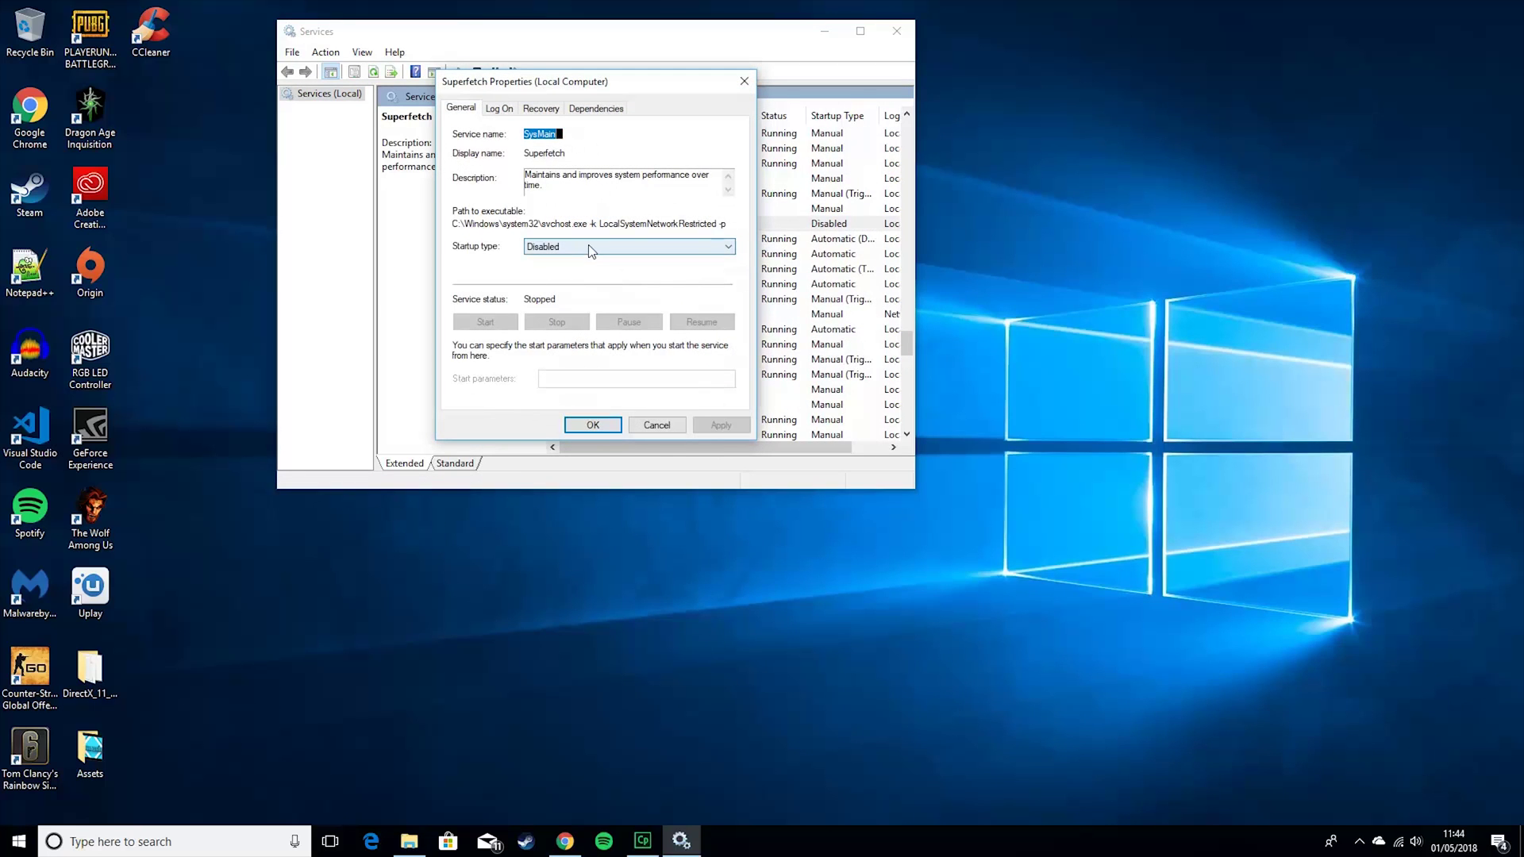
{"action": "left_click", "coordinate": [587, 426]}
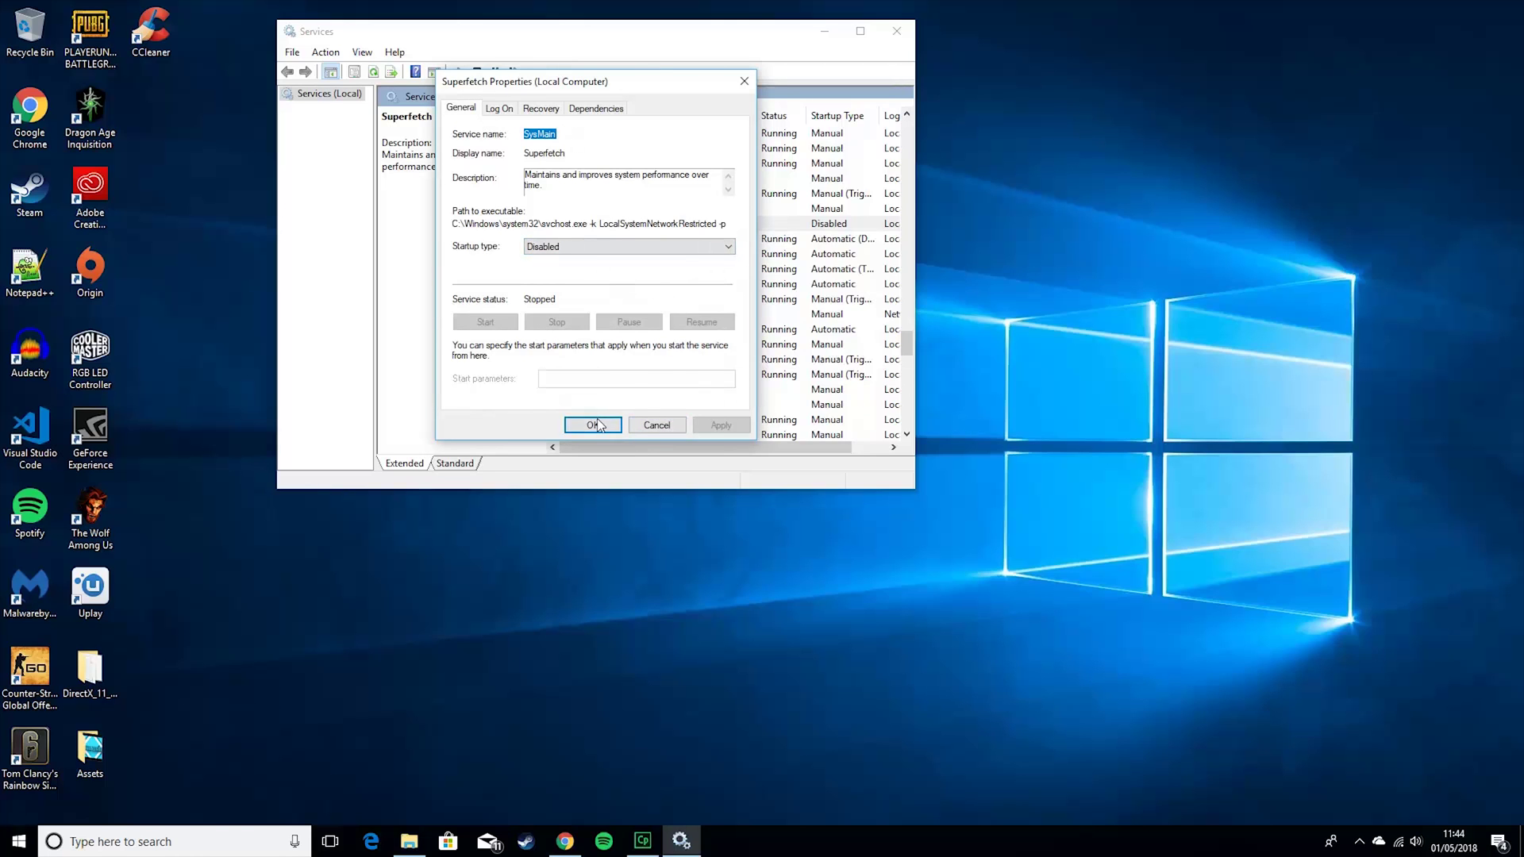
- Set the Windows Search service's startup type to Disabled and close Services
{"action": "scroll", "coordinate": [647, 361], "scroll_direction": "down", "scroll_amount": 8}
{"action": "scroll", "coordinate": [647, 361], "scroll_direction": "down", "scroll_amount": 10}
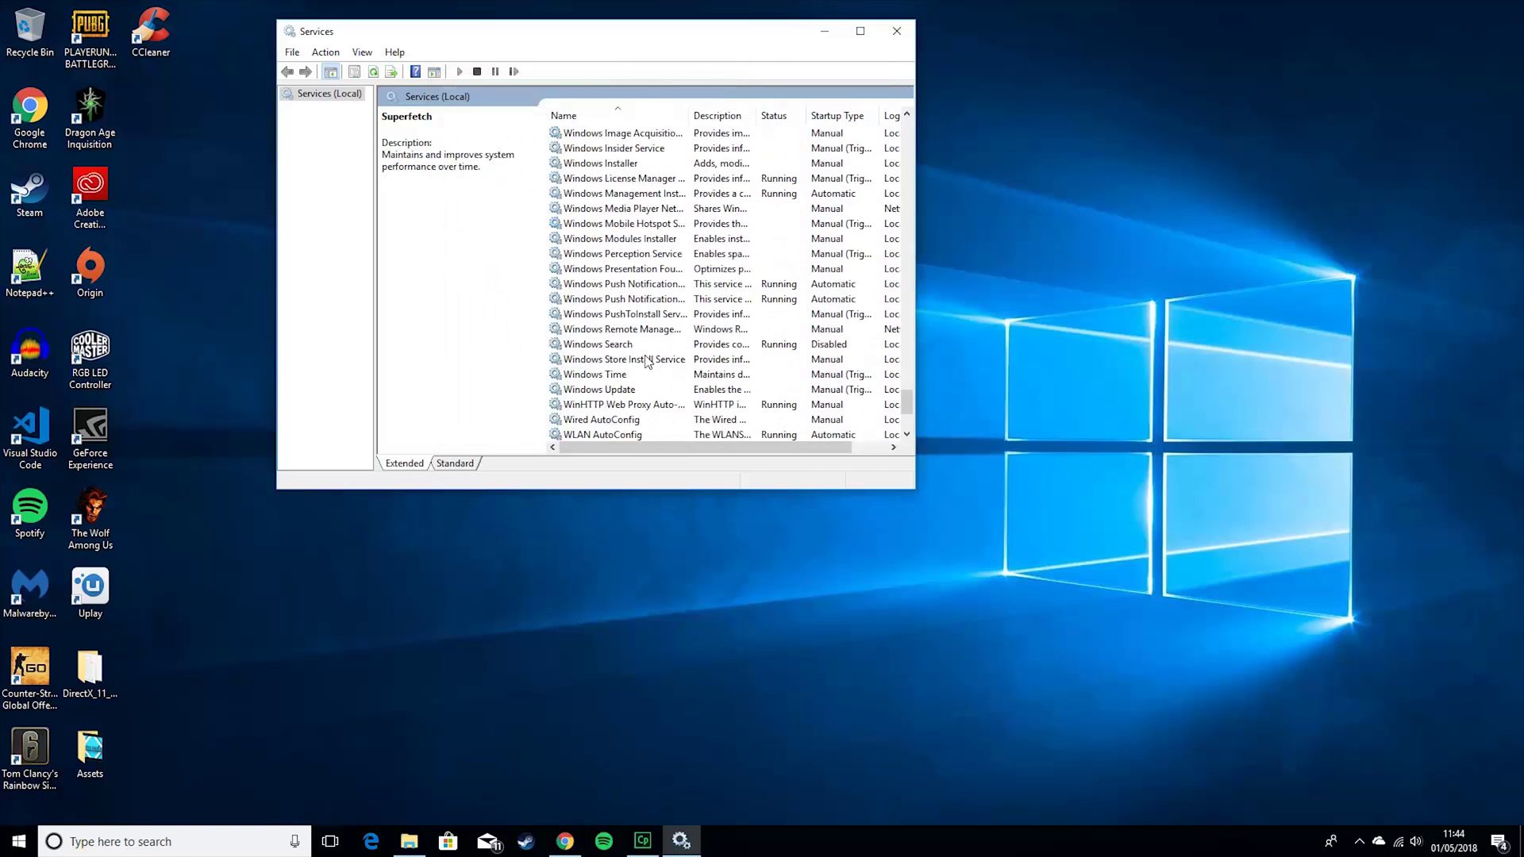
{"action": "right_click", "coordinate": [625, 254]}
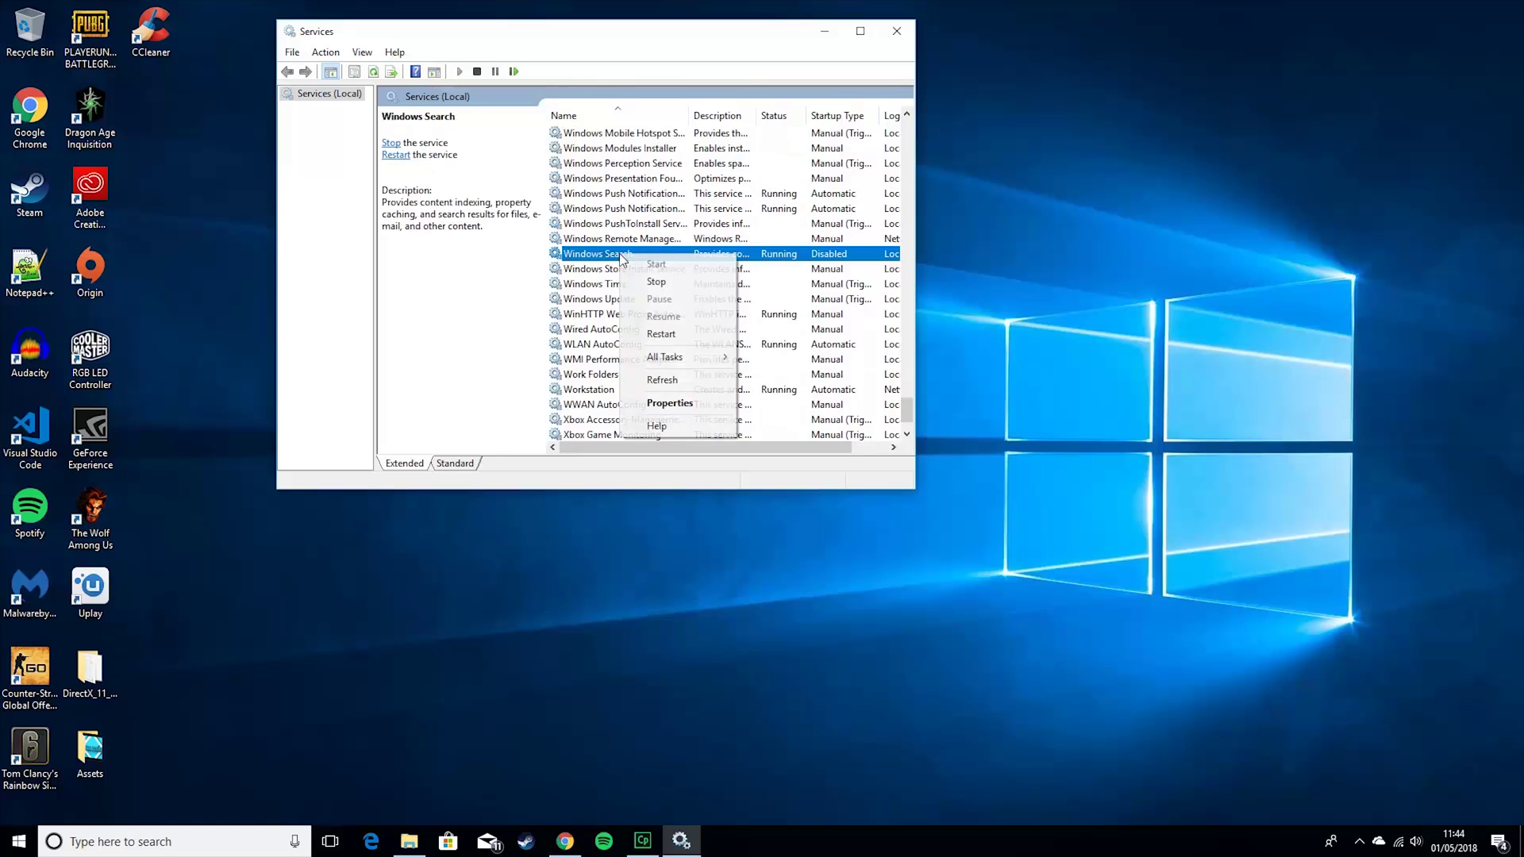
{"action": "left_click", "coordinate": [654, 426]}
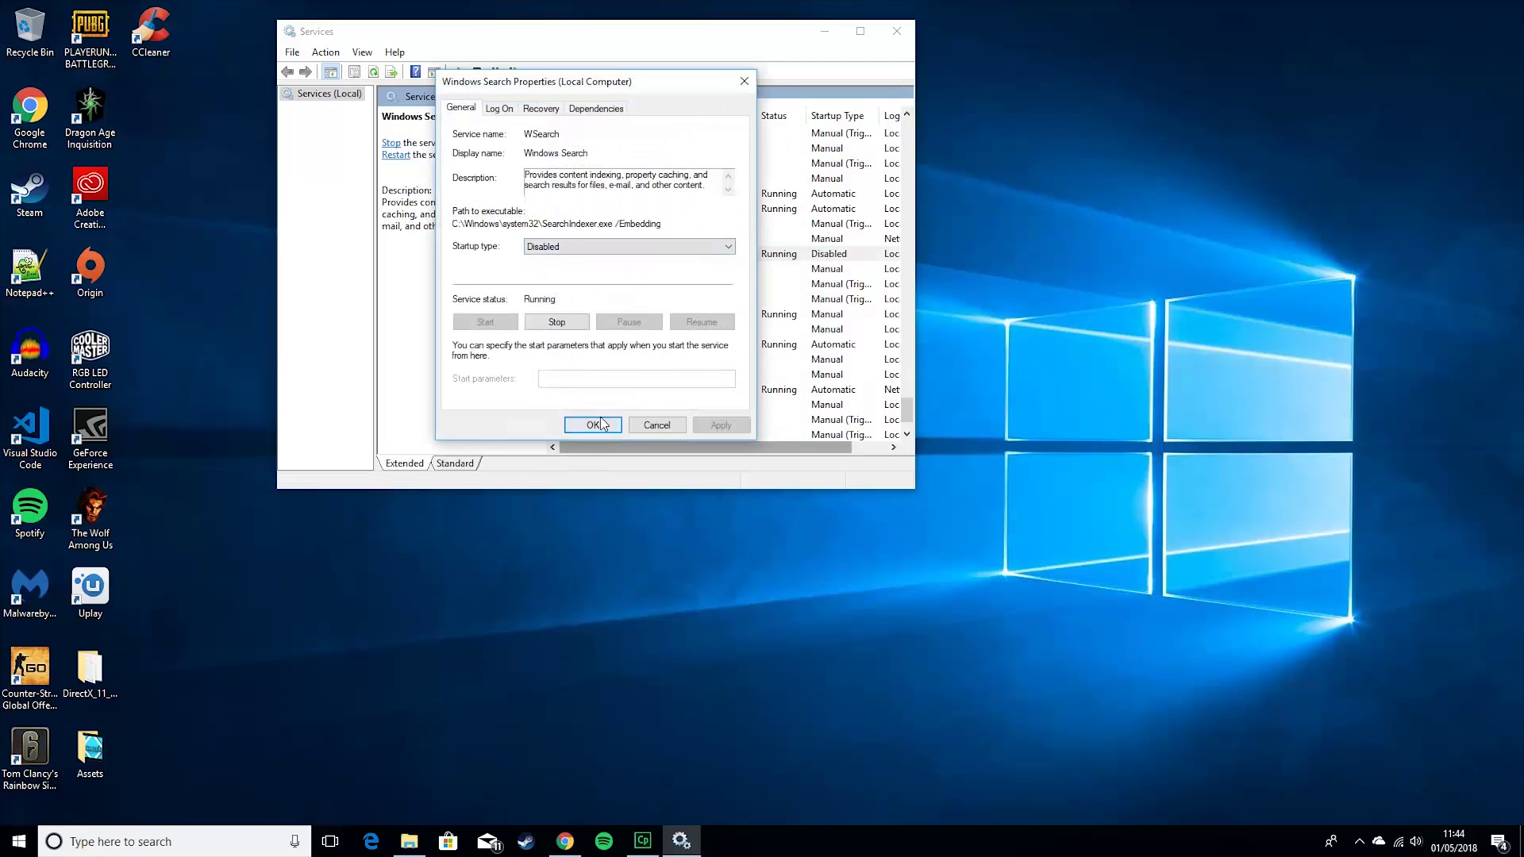
{"action": "left_click", "coordinate": [597, 423]}
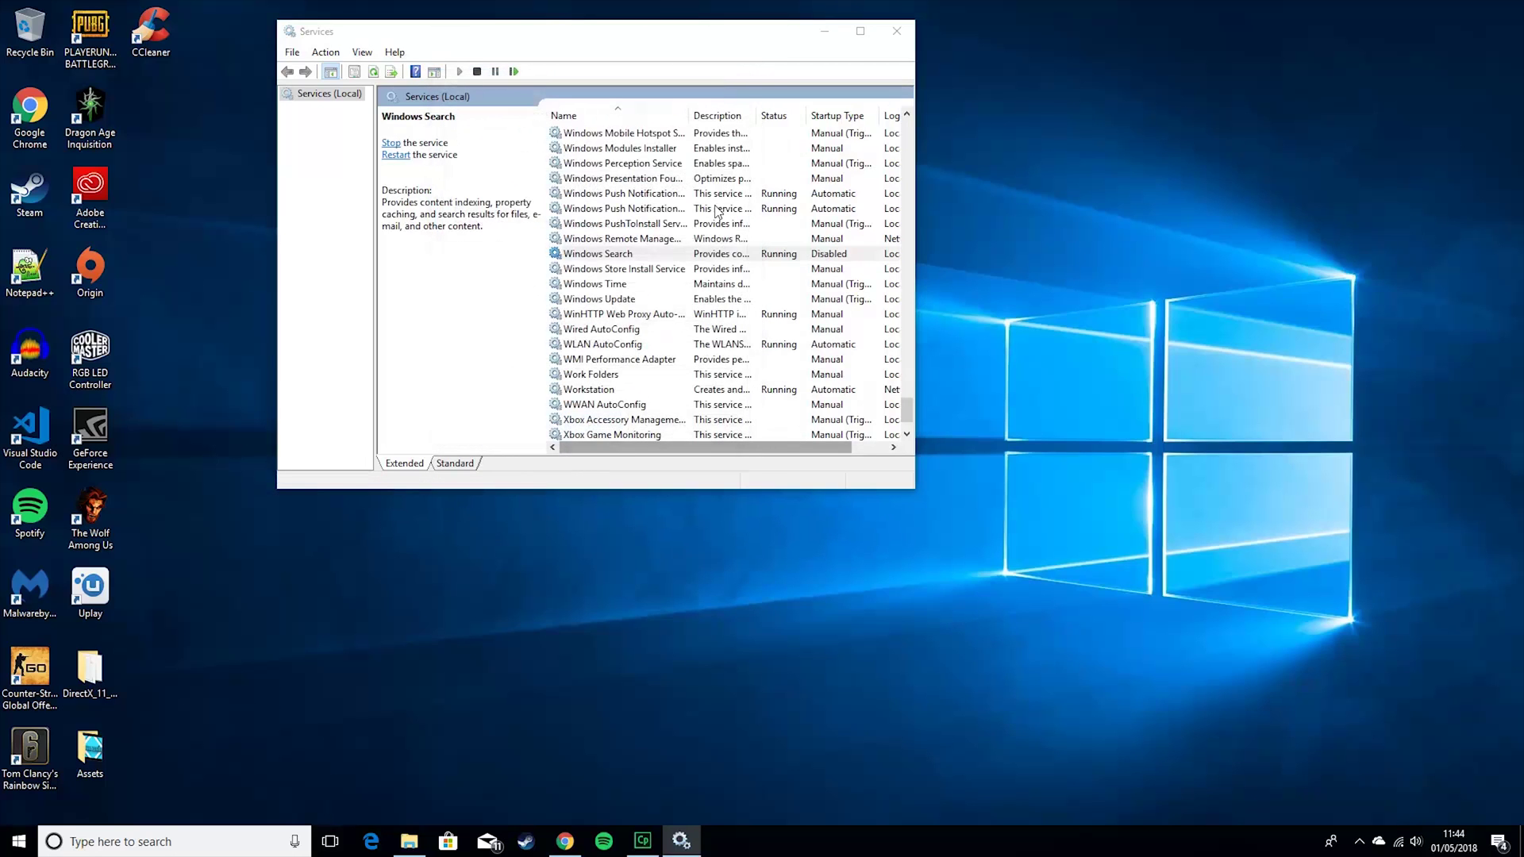
{"action": "left_click", "coordinate": [882, 33]}
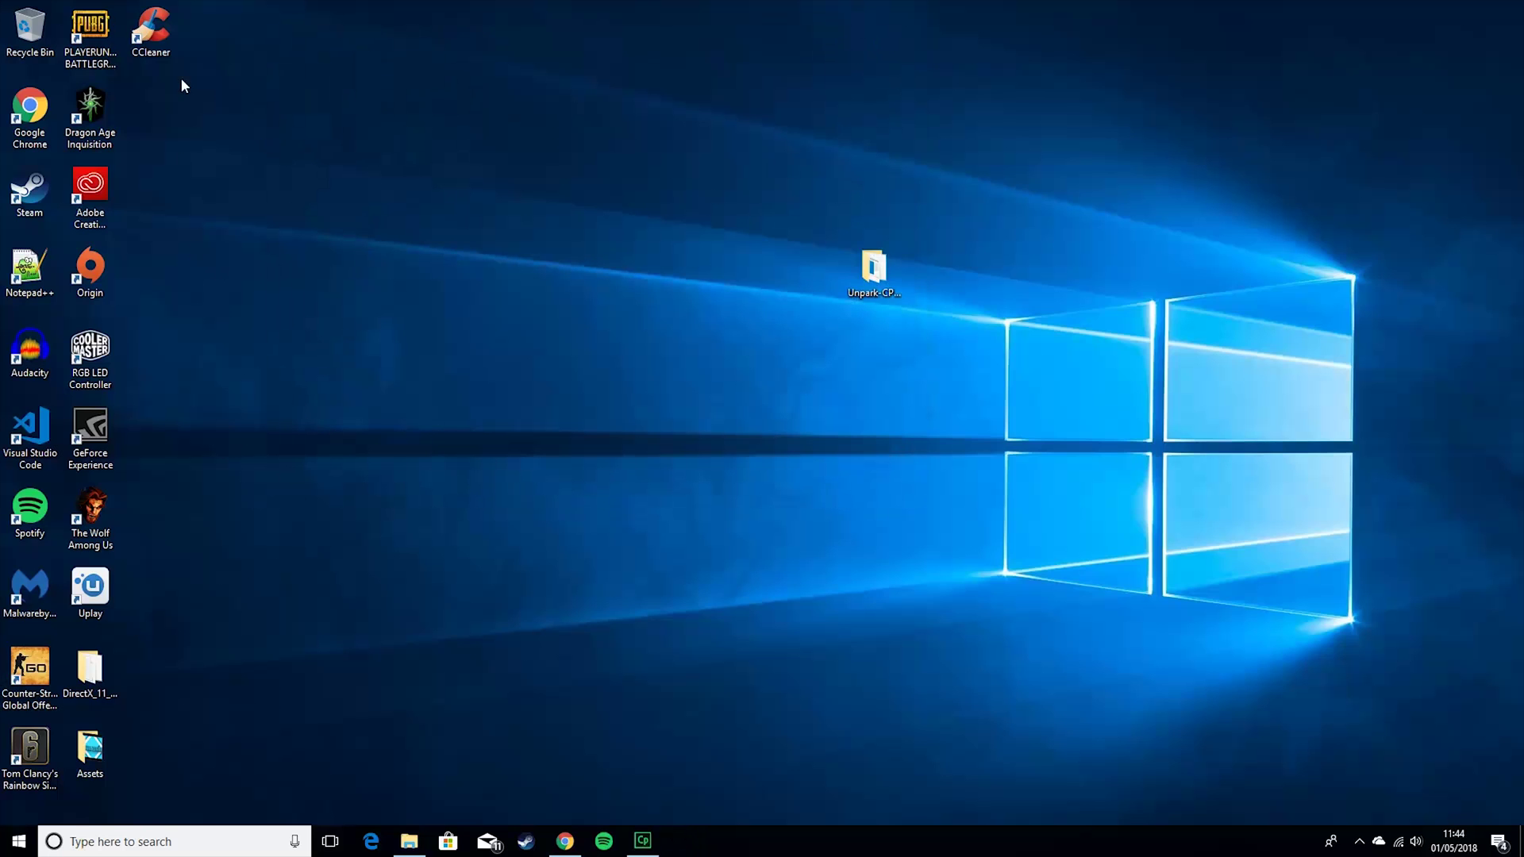
- Run CCleaner's cleaner, removing 15 tracking files and 2.53 MB of junk, then close it
{"action": "double_click", "coordinate": [151, 30]}
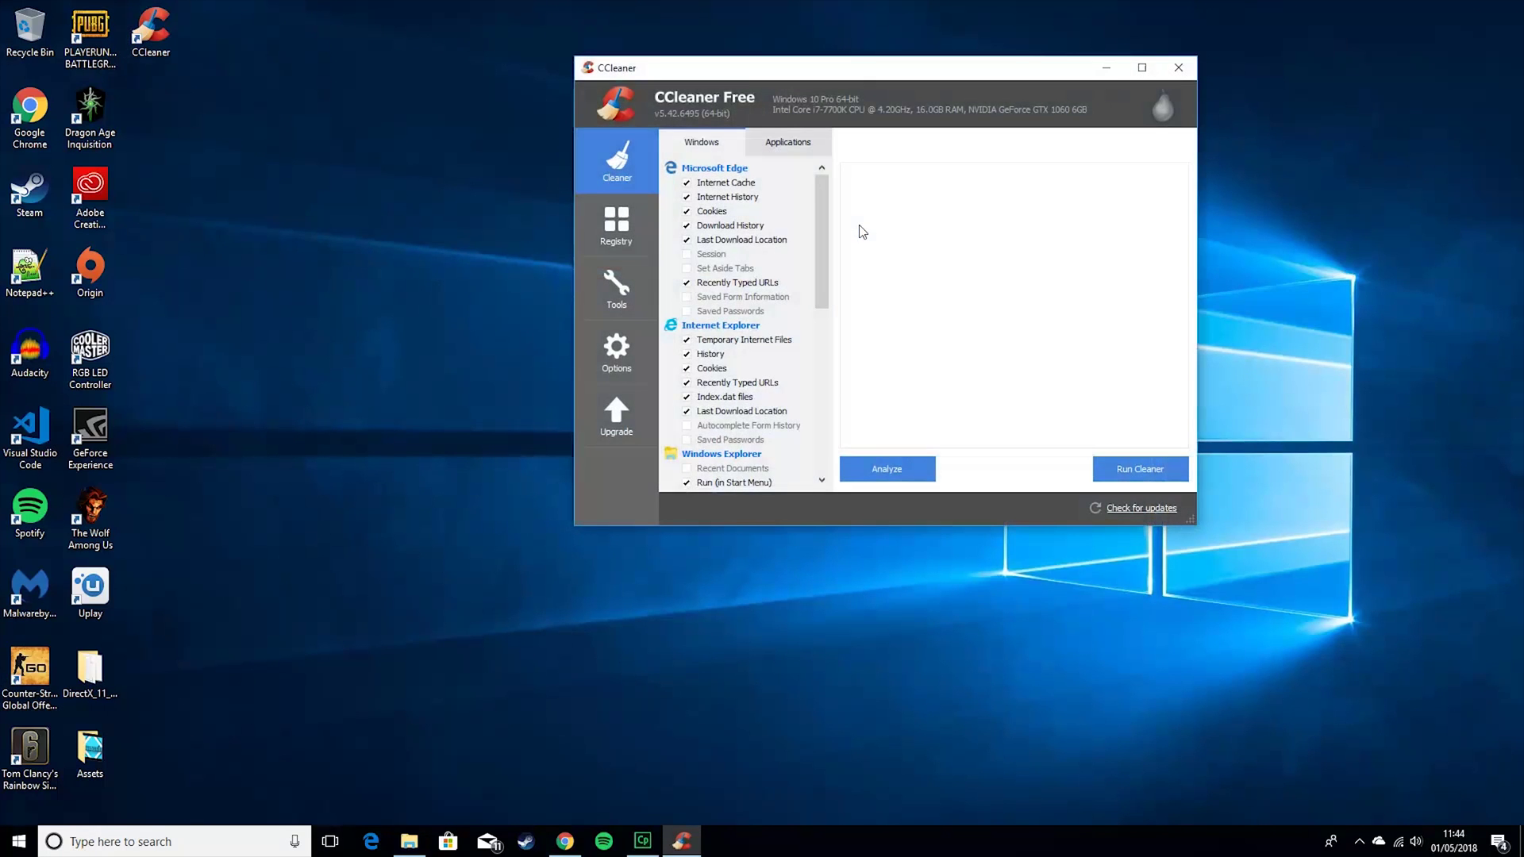
{"action": "left_click", "coordinate": [1136, 464]}
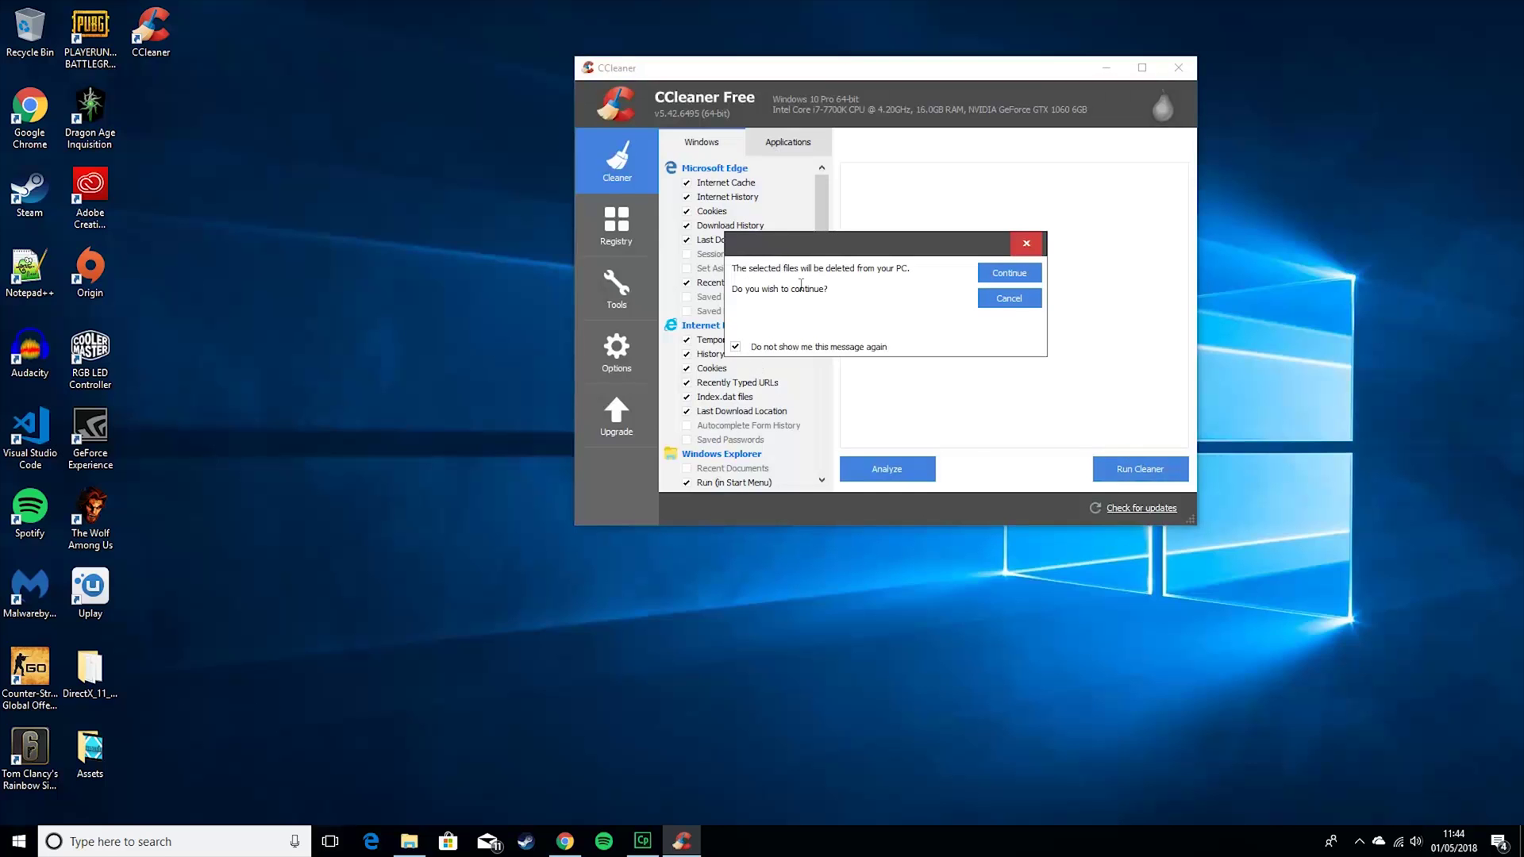
{"action": "left_click", "coordinate": [1027, 275]}
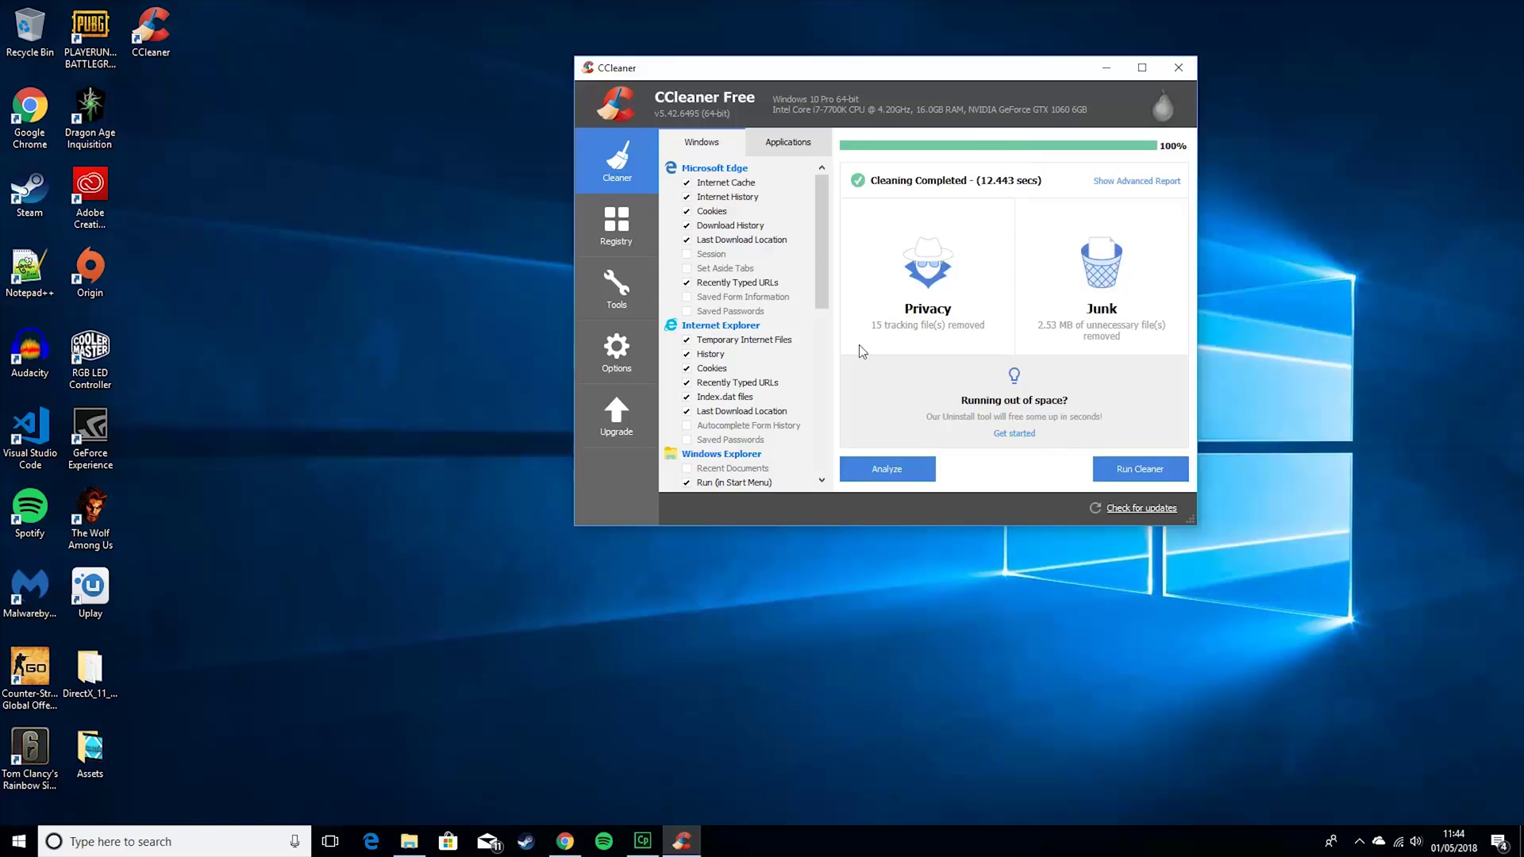
{"action": "left_click", "coordinate": [1177, 67]}
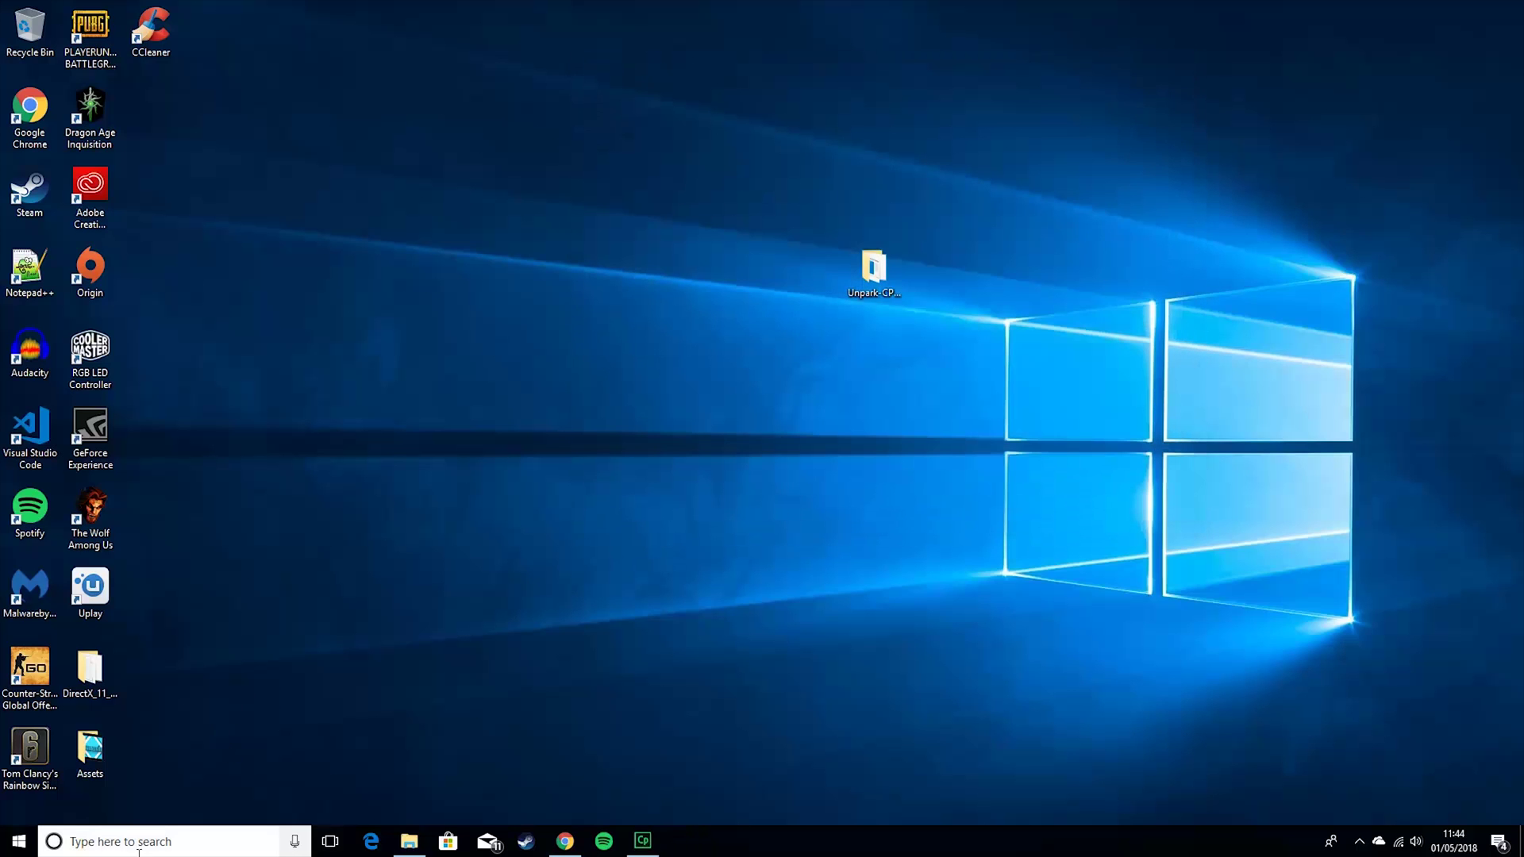
- Open the Run dialog via a 'run' search, centre it, and enter %temp%
{"action": "left_click", "coordinate": [112, 844]}
{"action": "type", "text": "run"}
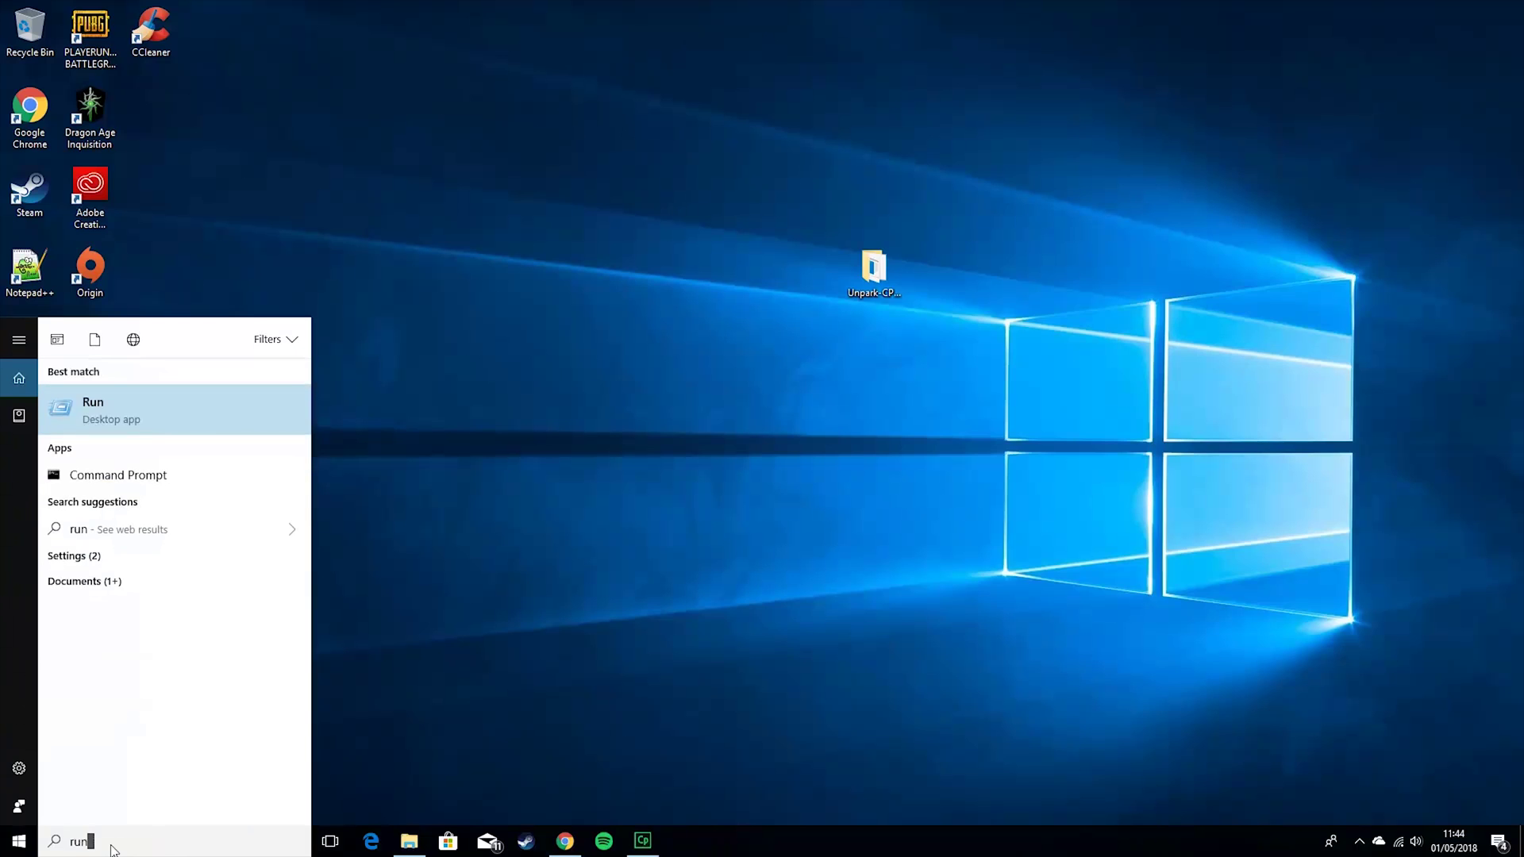
{"action": "left_click", "coordinate": [619, 557]}
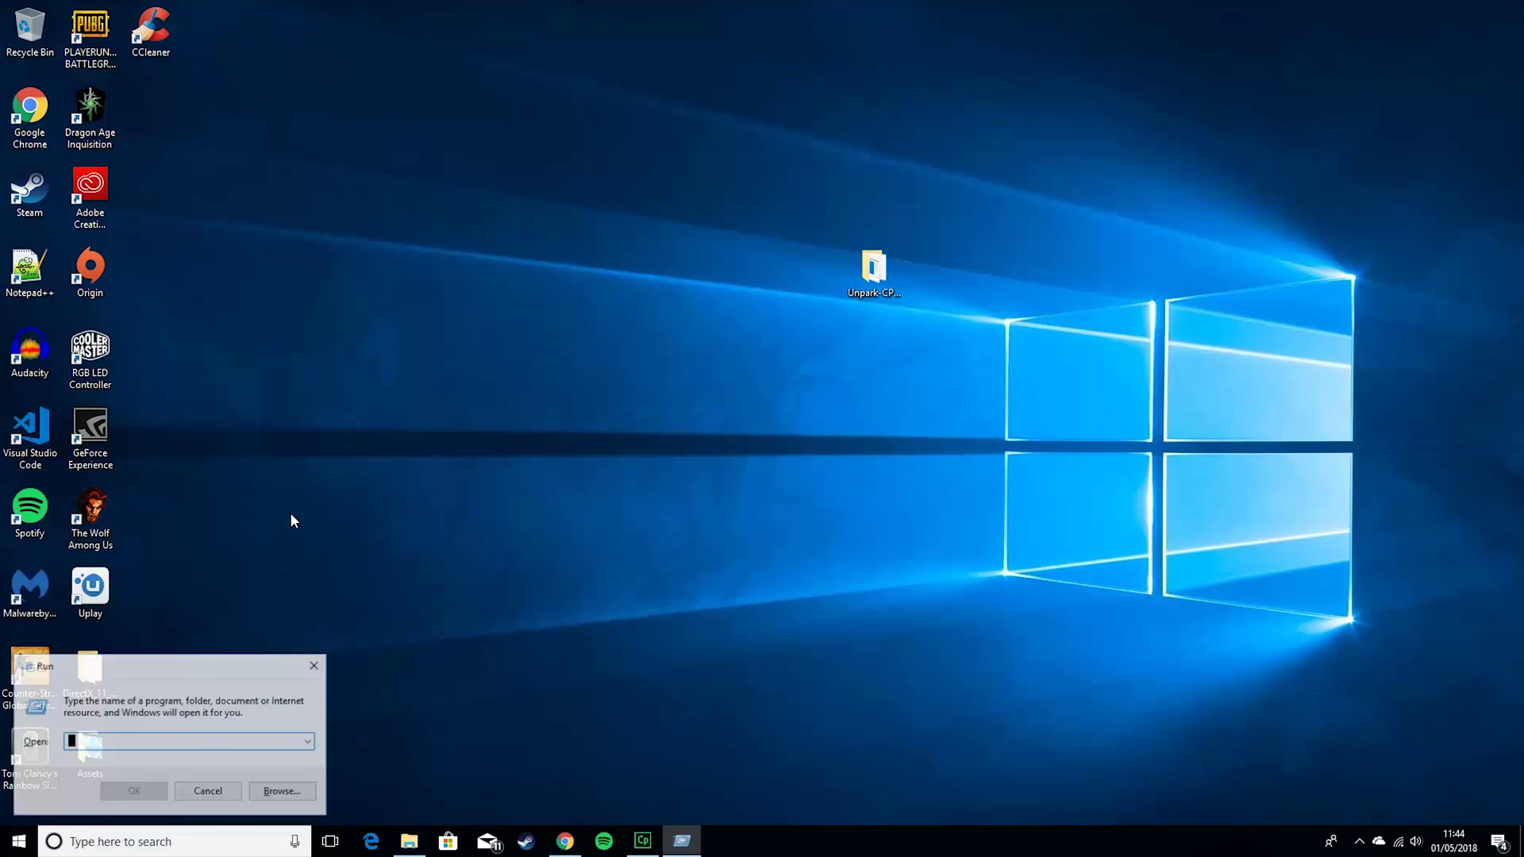
{"action": "left_click_drag", "start_coordinate": [131, 669], "coordinate": [725, 357]}
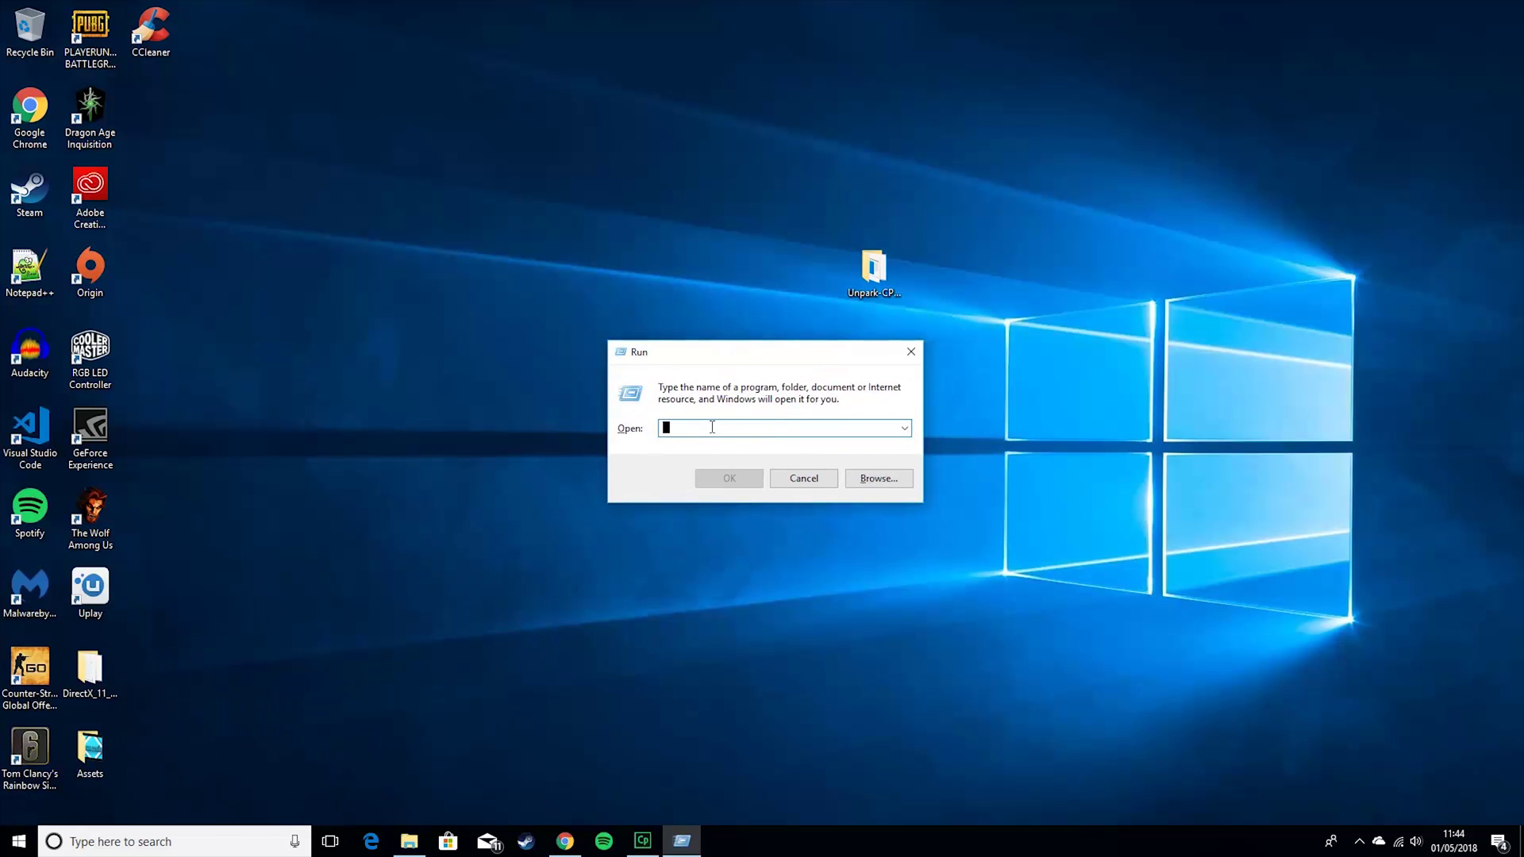
{"action": "type", "text": "%temp"}
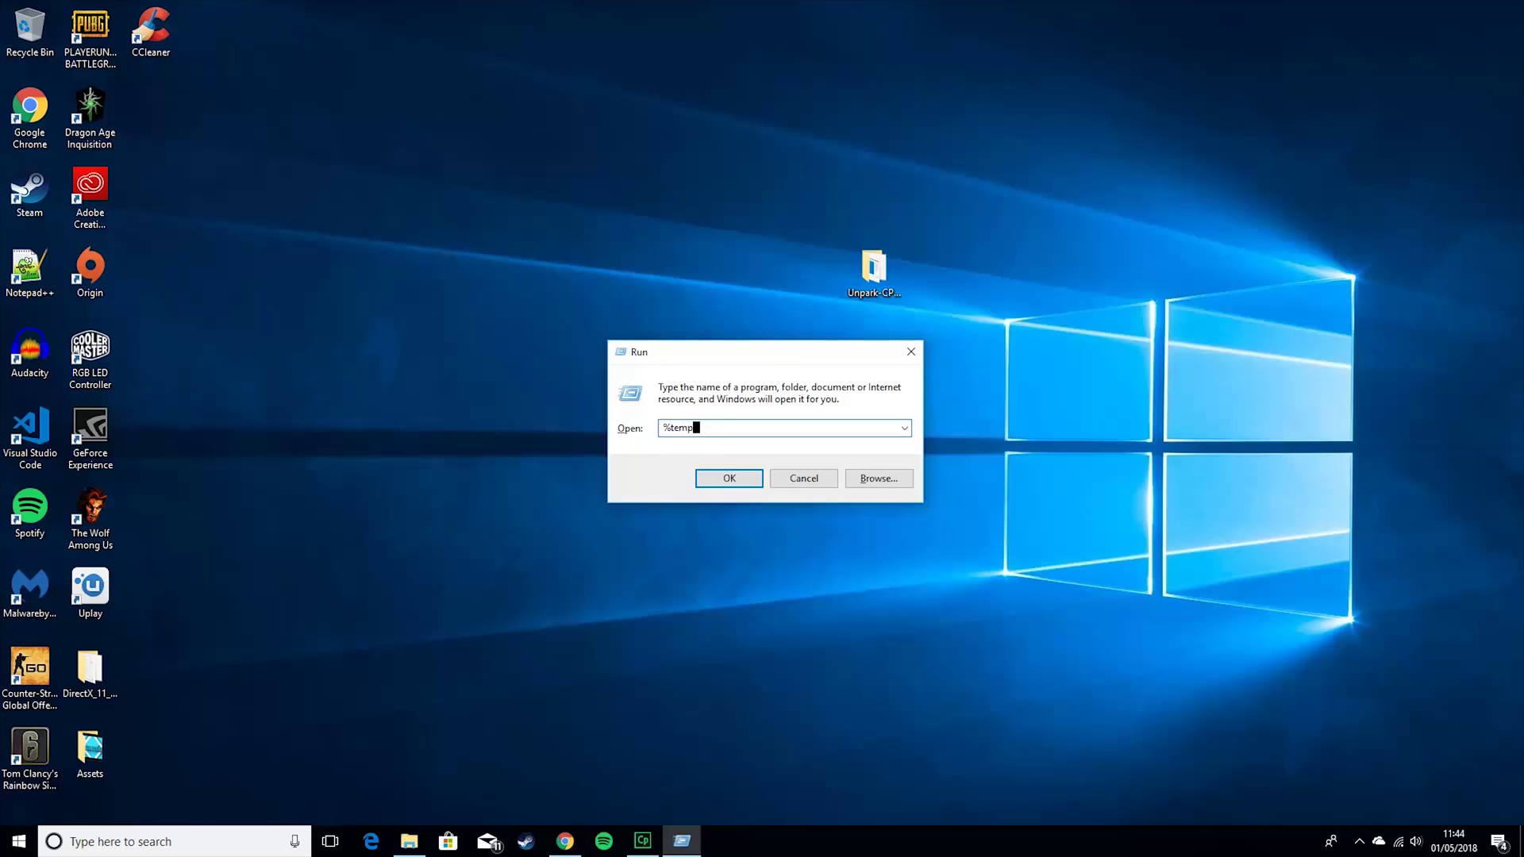
{"action": "type", "text": "%"}
- Open the %temp% folder and delete all of its items
{"action": "key", "text": "Return"}
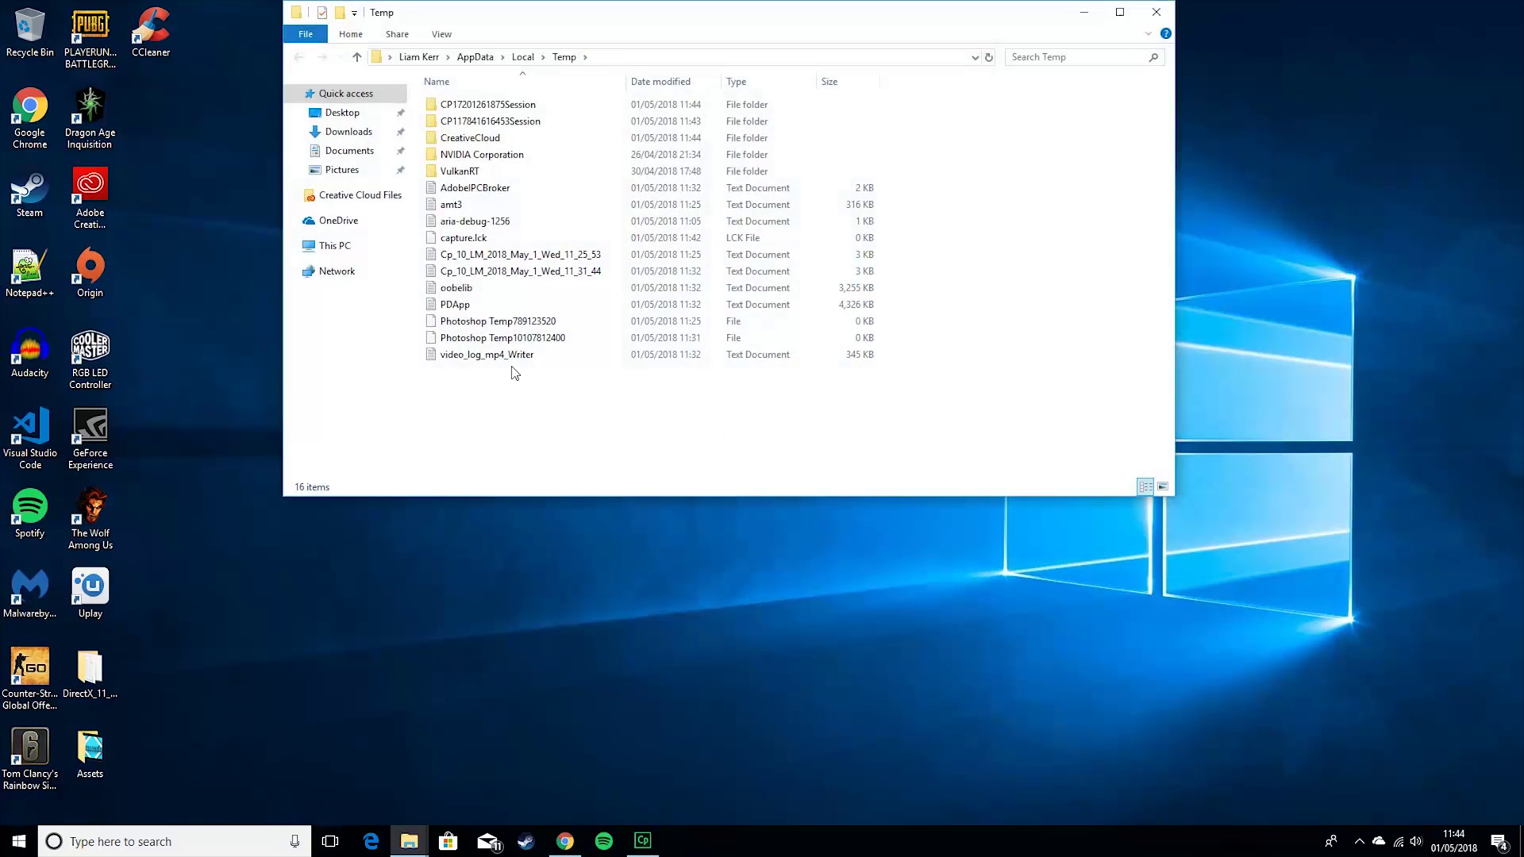
{"action": "left_click", "coordinate": [516, 358]}
{"action": "left_click", "coordinate": [490, 109], "text": "shift"}
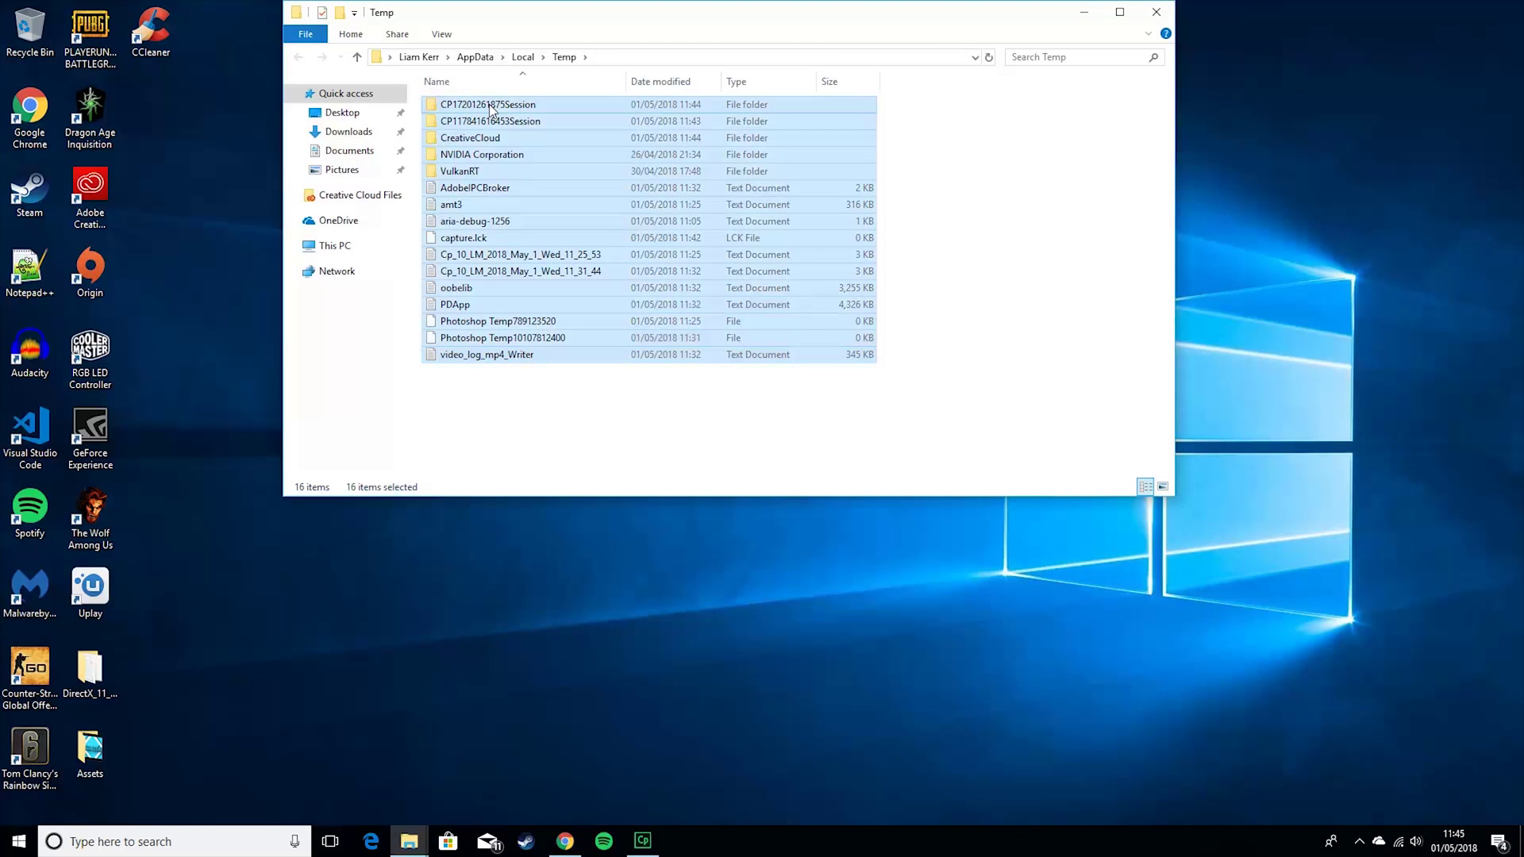
{"action": "key", "text": "Delete"}
- Skip the in-use folders, allow deleting VulkanRT, and close Temp with 14 items left
{"action": "left_click", "coordinate": [610, 354]}
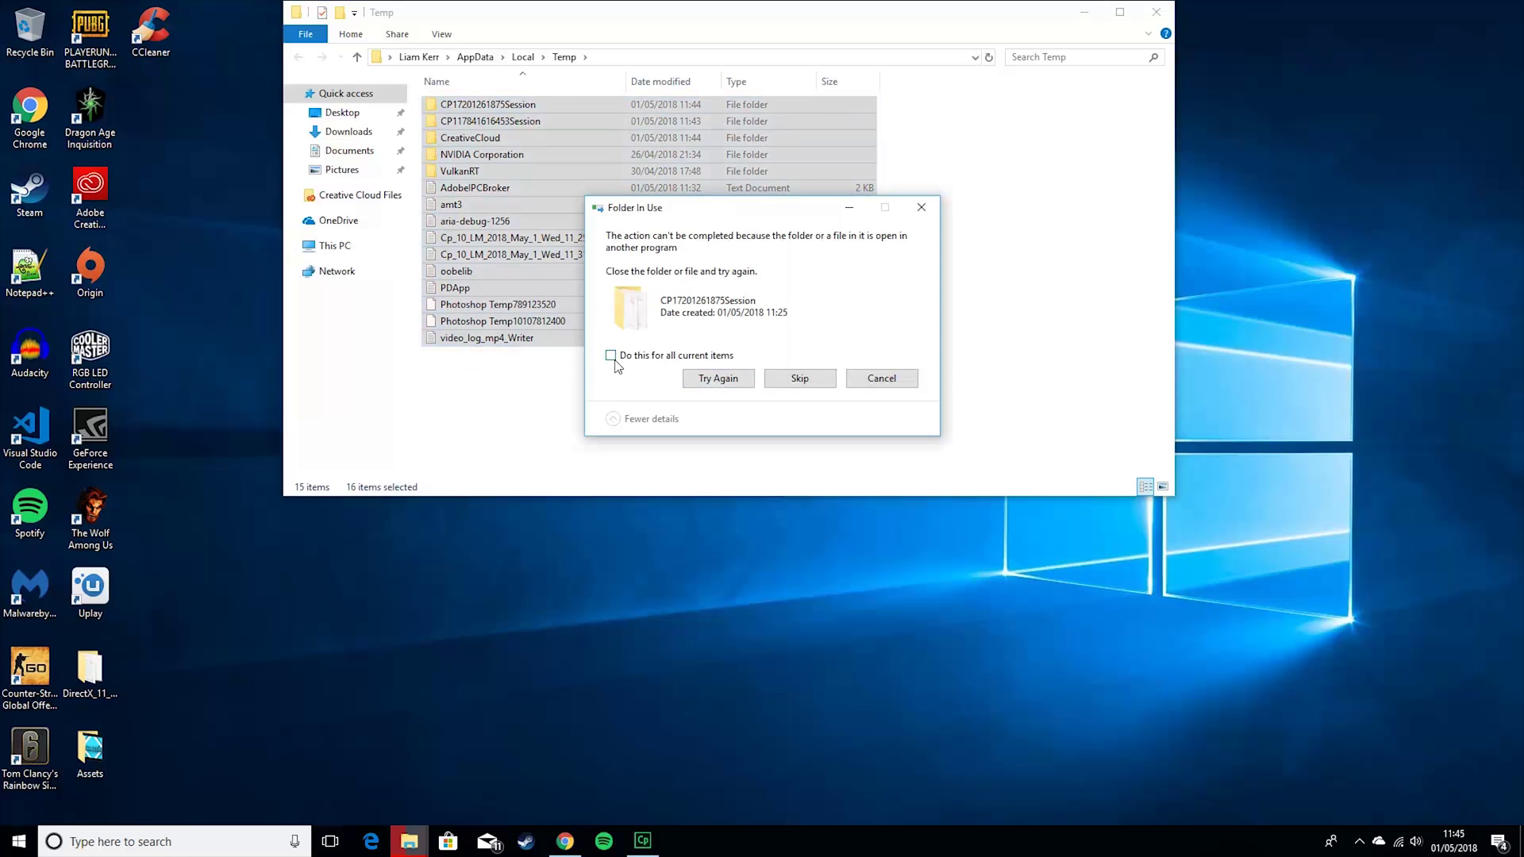
{"action": "left_click", "coordinate": [709, 377]}
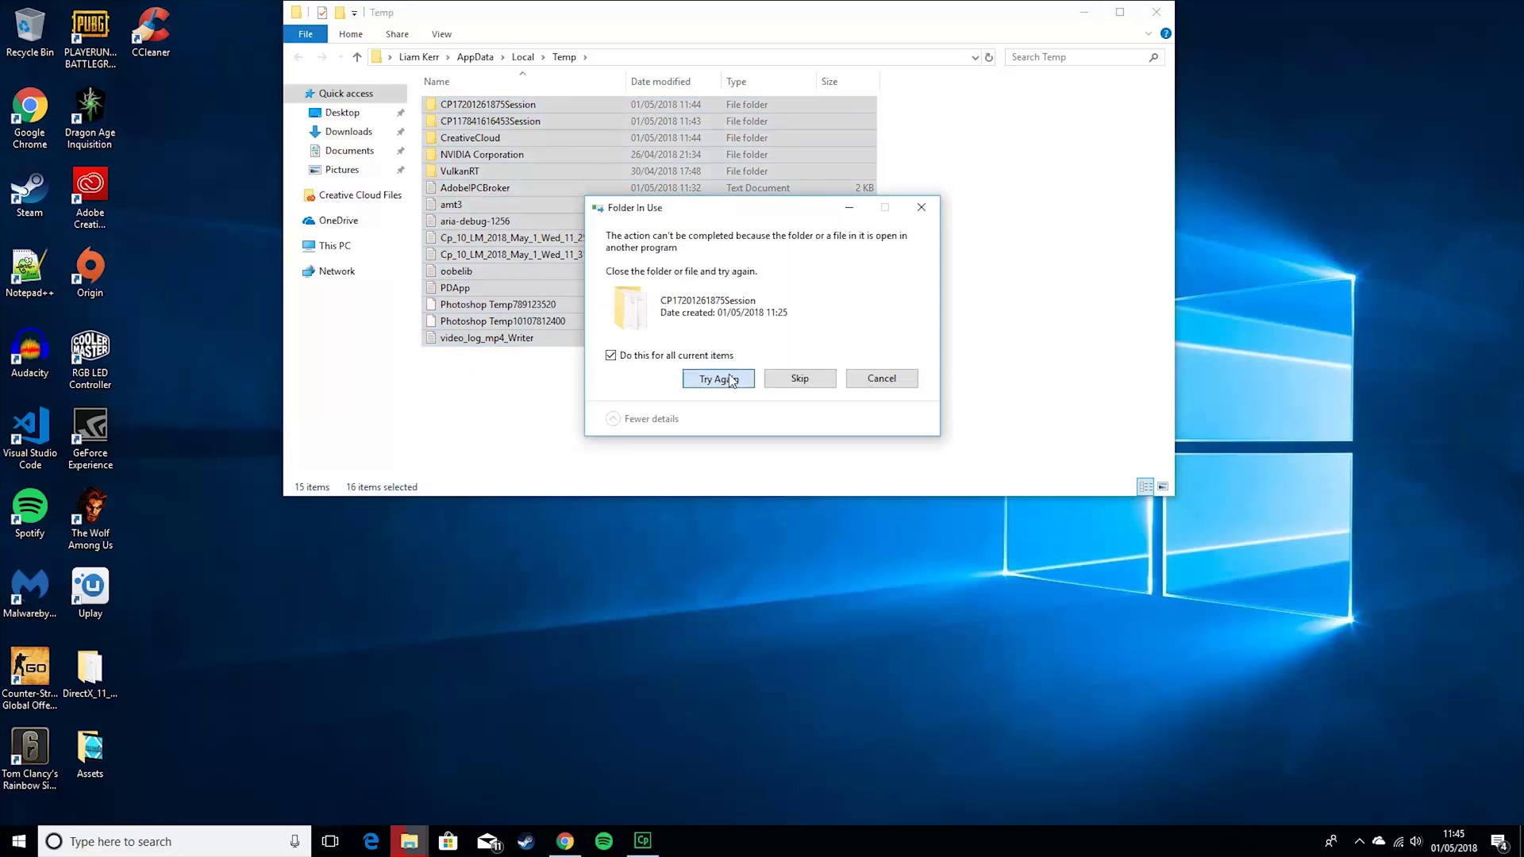
{"action": "left_click", "coordinate": [793, 377]}
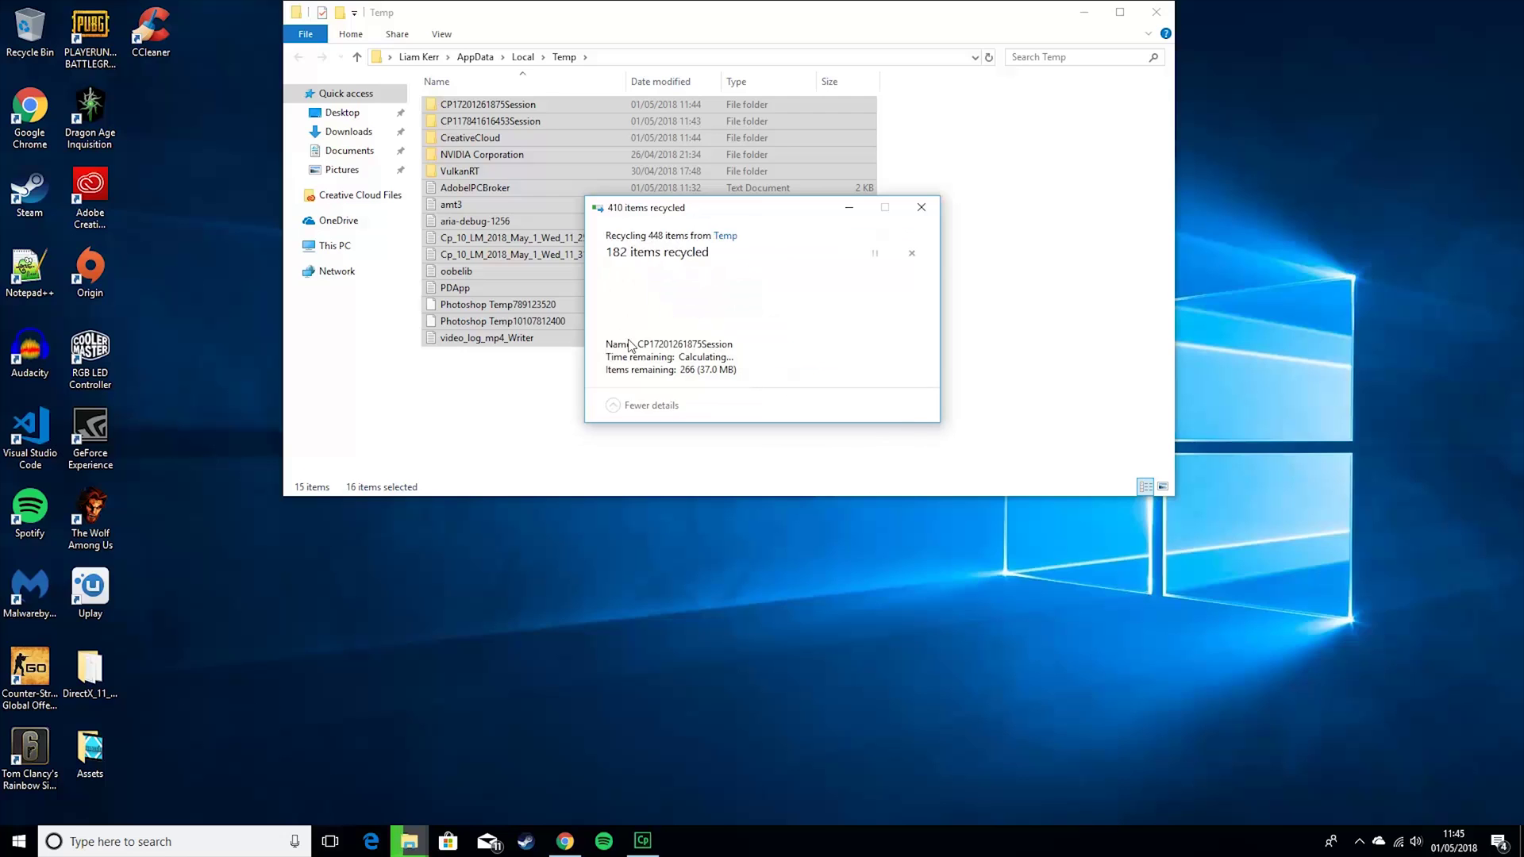
{"action": "left_click", "coordinate": [610, 354]}
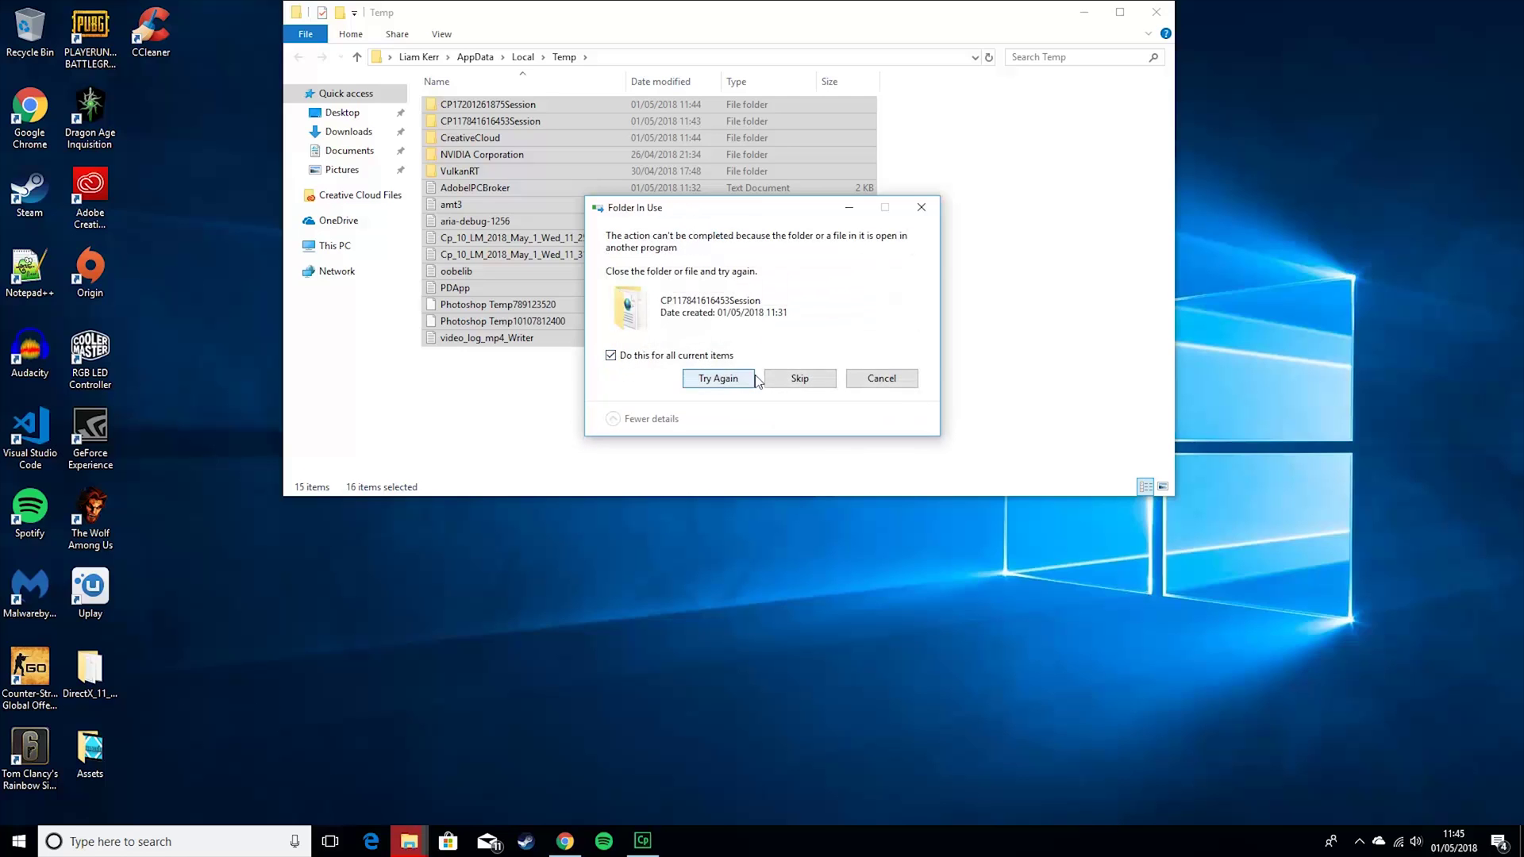
{"action": "left_click", "coordinate": [719, 379]}
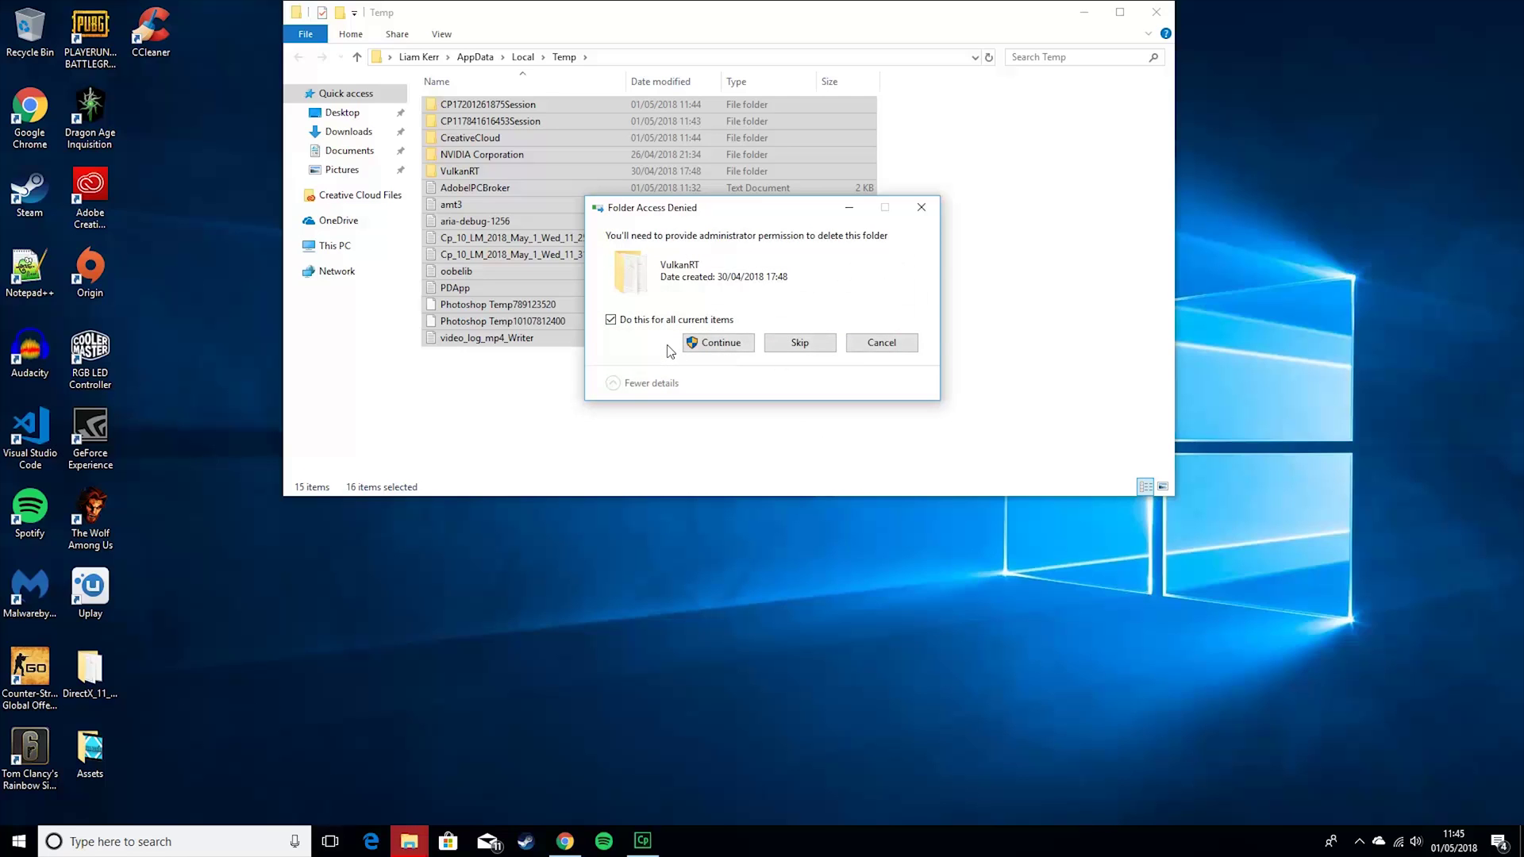
{"action": "left_click", "coordinate": [710, 342]}
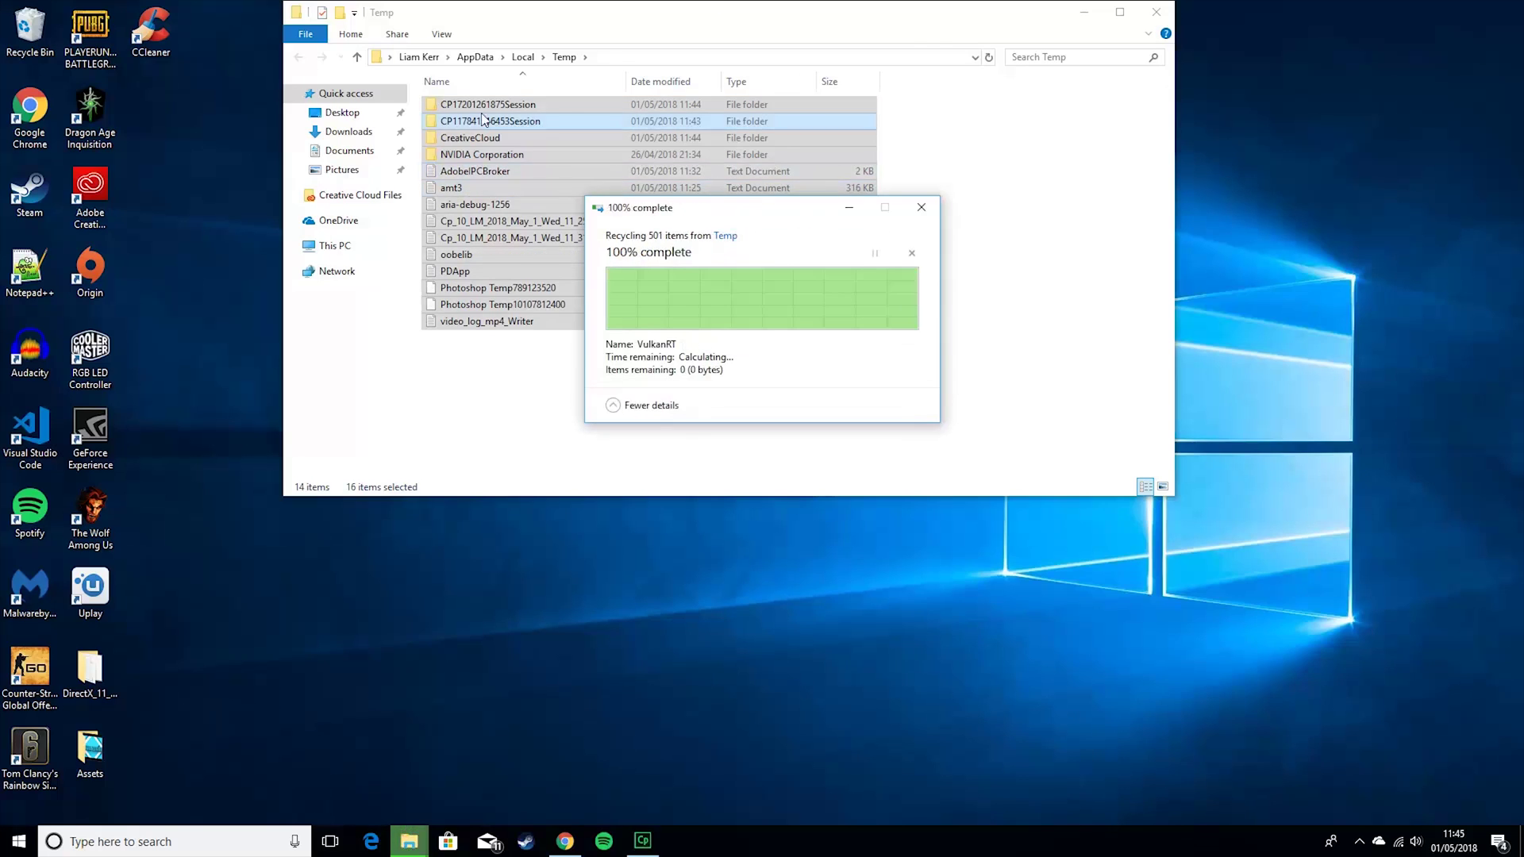
{"action": "left_click", "coordinate": [505, 403]}
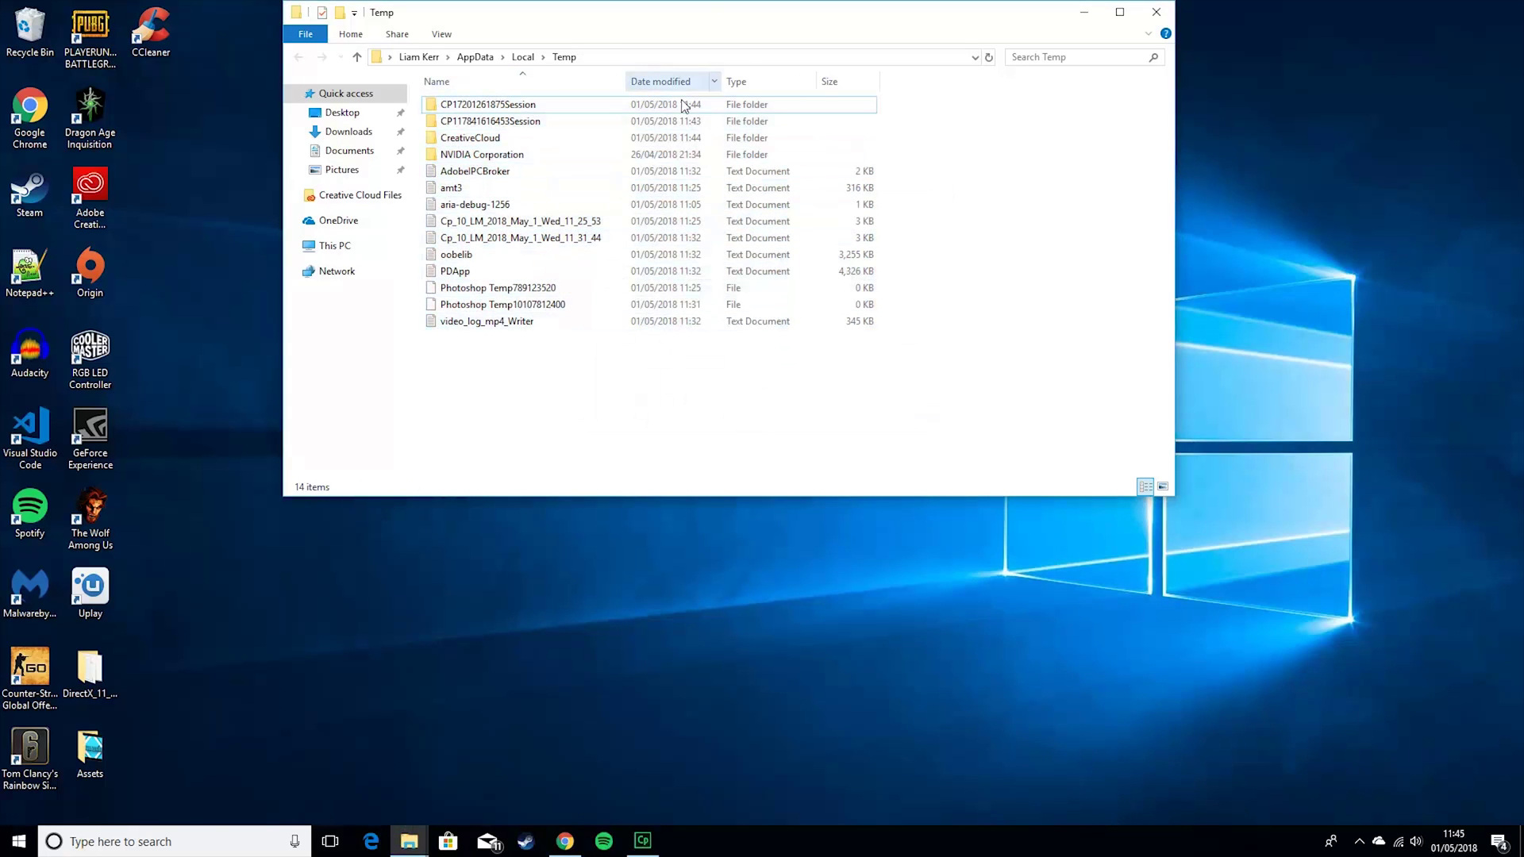
{"action": "left_click_drag", "start_coordinate": [670, 369], "coordinate": [698, 121]}
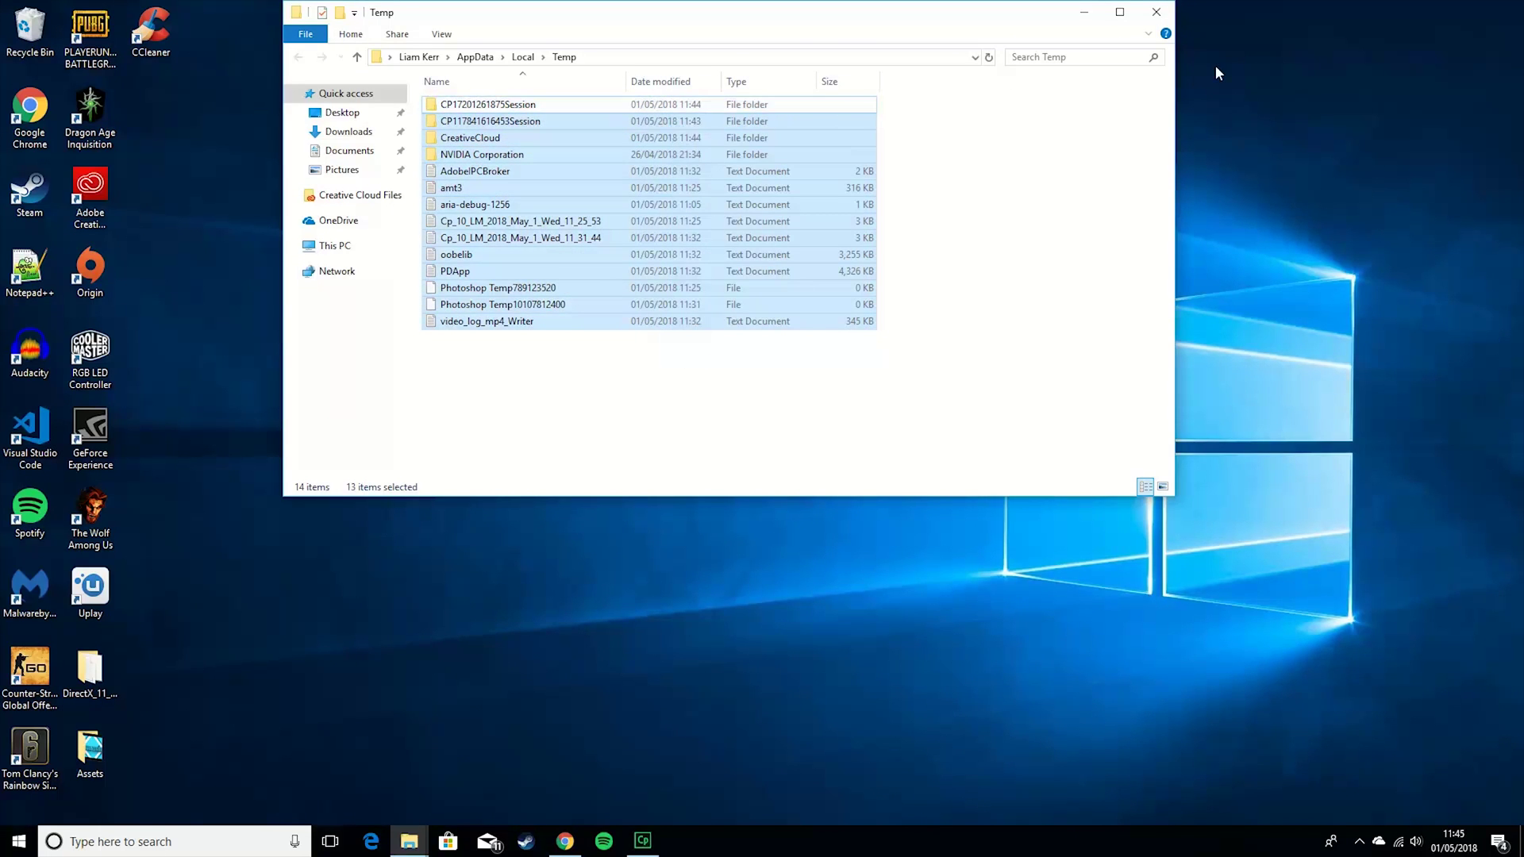
{"action": "left_click", "coordinate": [1157, 12]}
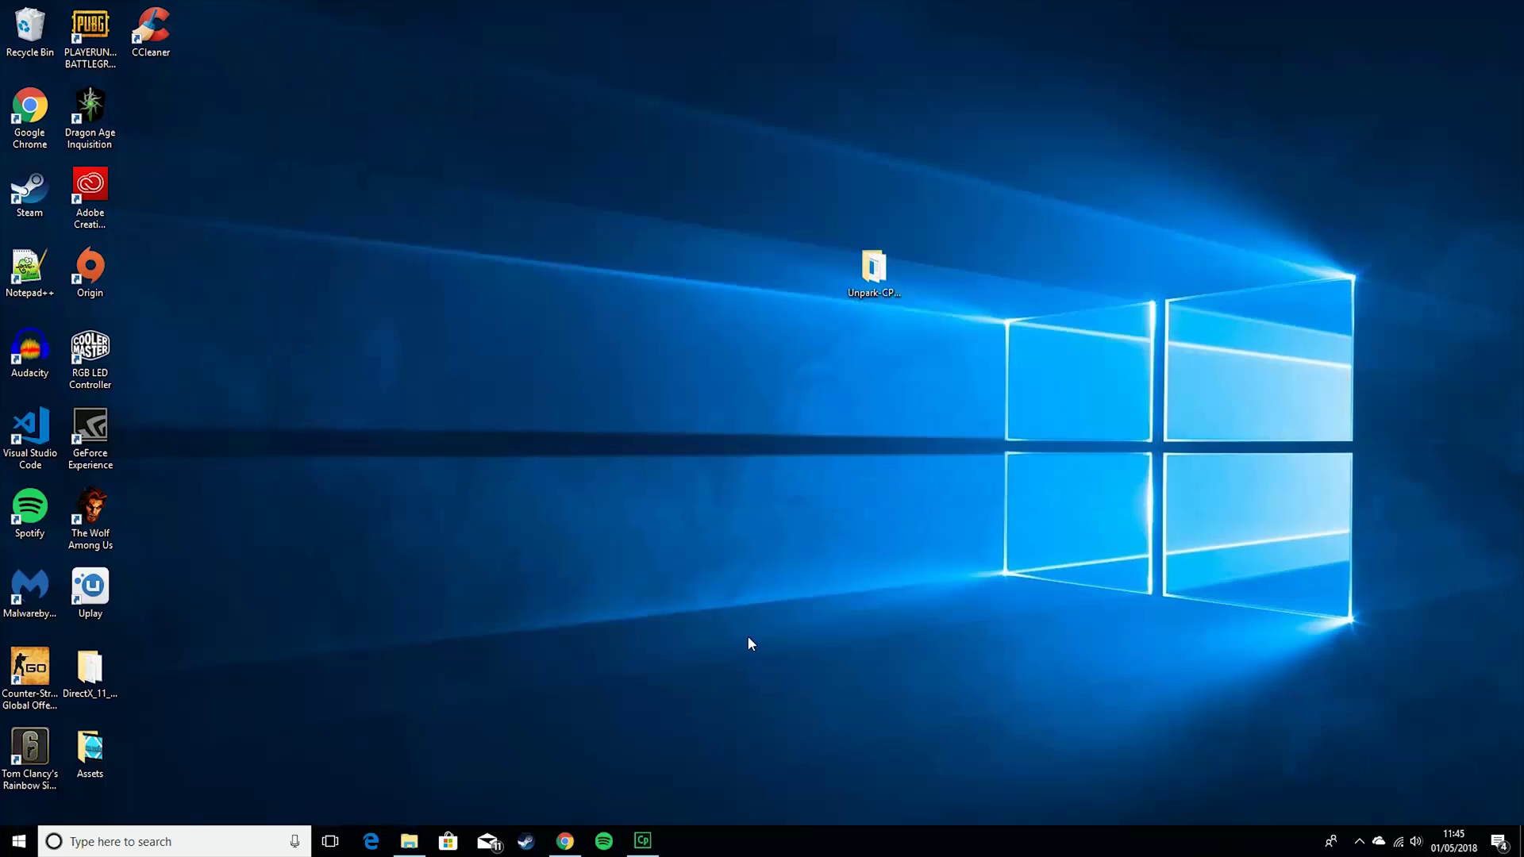
- Empty the Recycle Bin, granting permission for the protected file, then close it
{"action": "double_click", "coordinate": [27, 49]}
{"action": "right_click", "coordinate": [523, 181]}
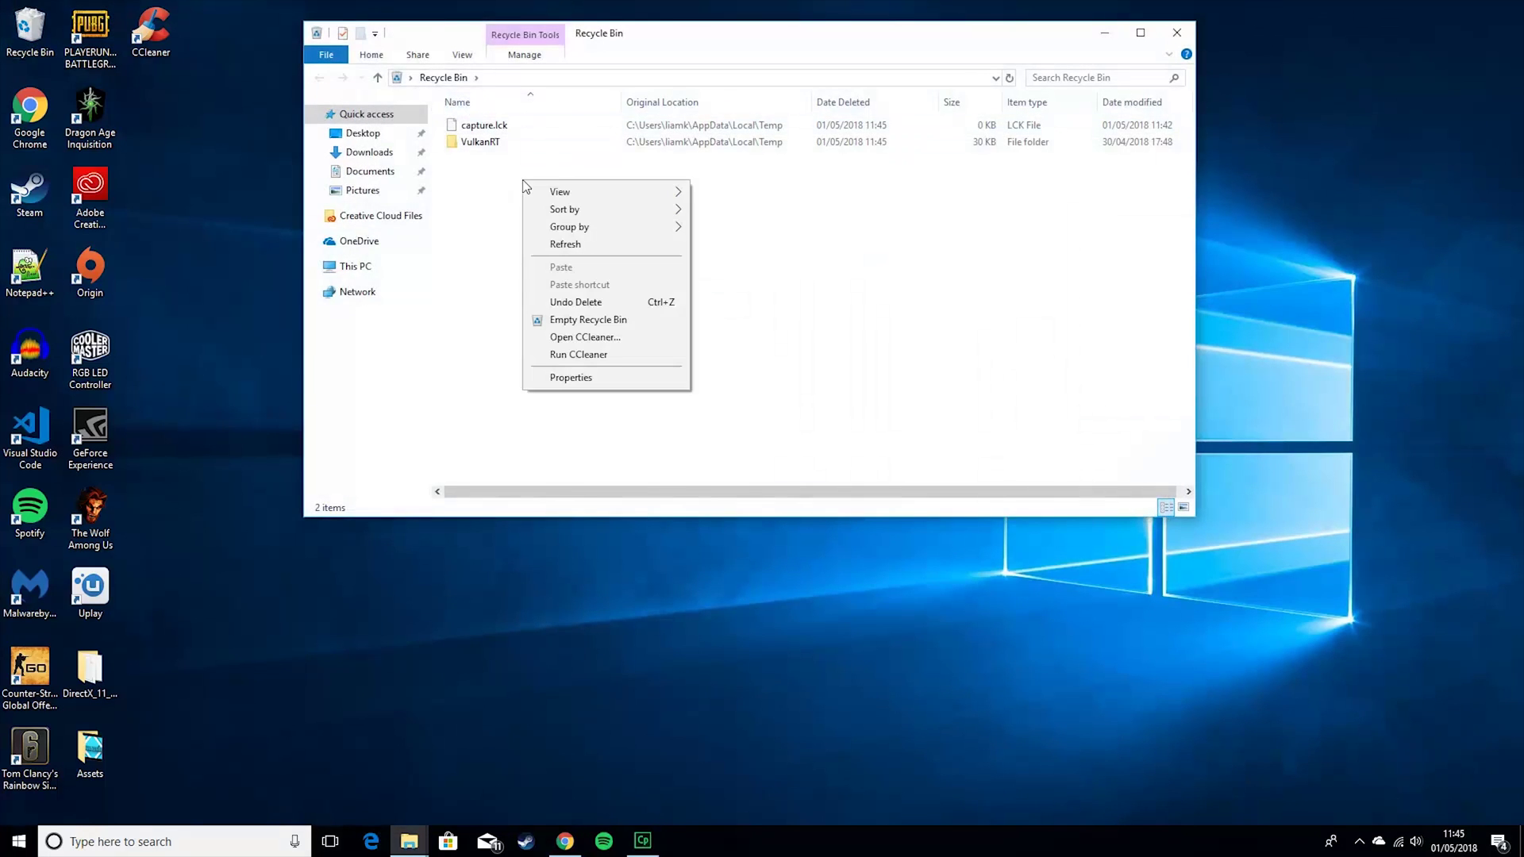
{"action": "left_click", "coordinate": [582, 303]}
{"action": "right_click", "coordinate": [527, 213]}
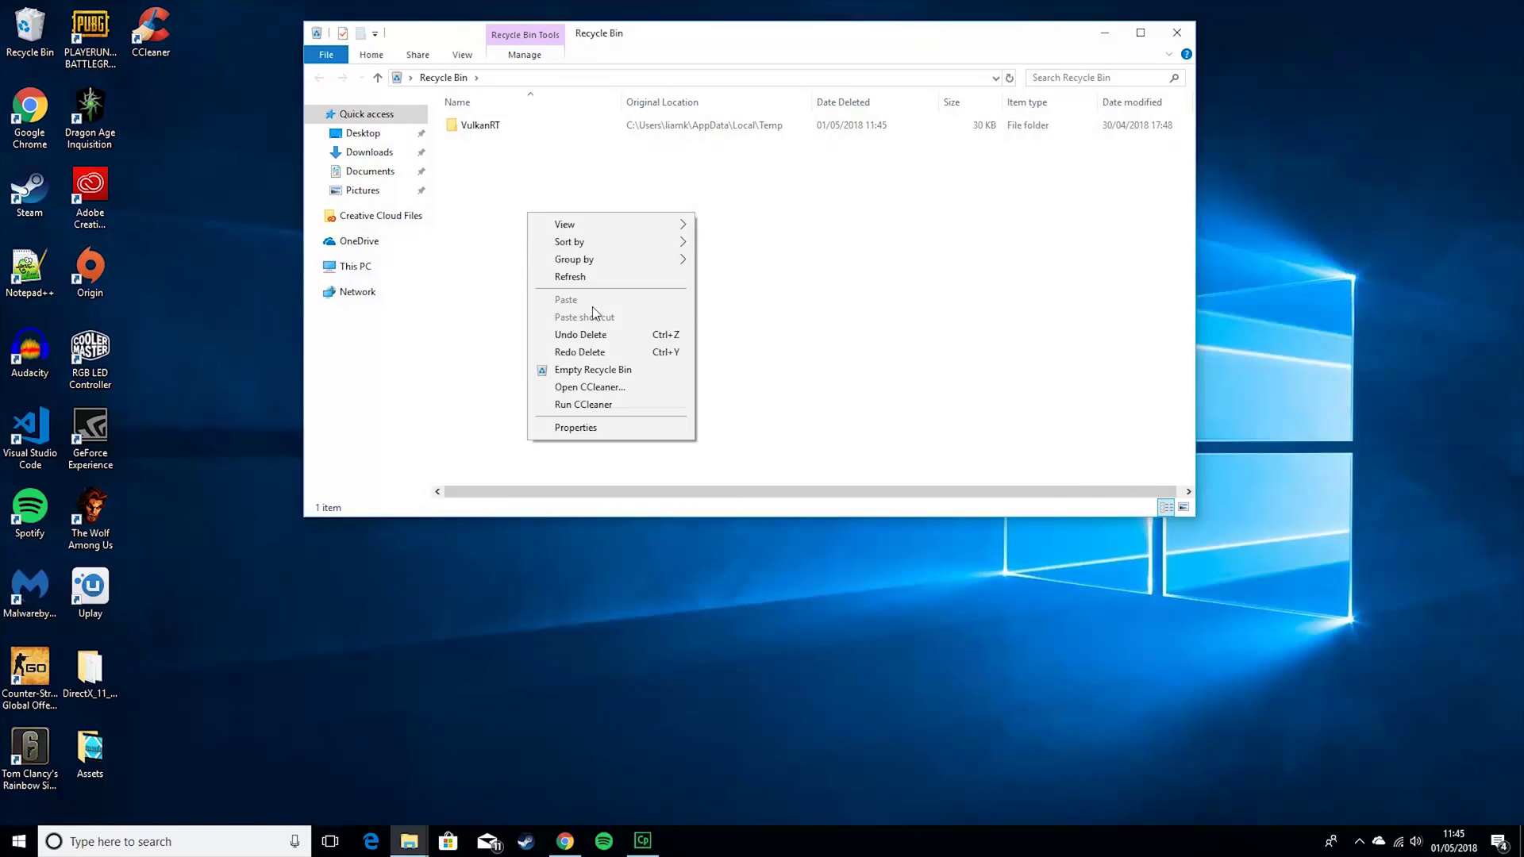
{"action": "left_click", "coordinate": [587, 351]}
{"action": "right_click", "coordinate": [595, 269]}
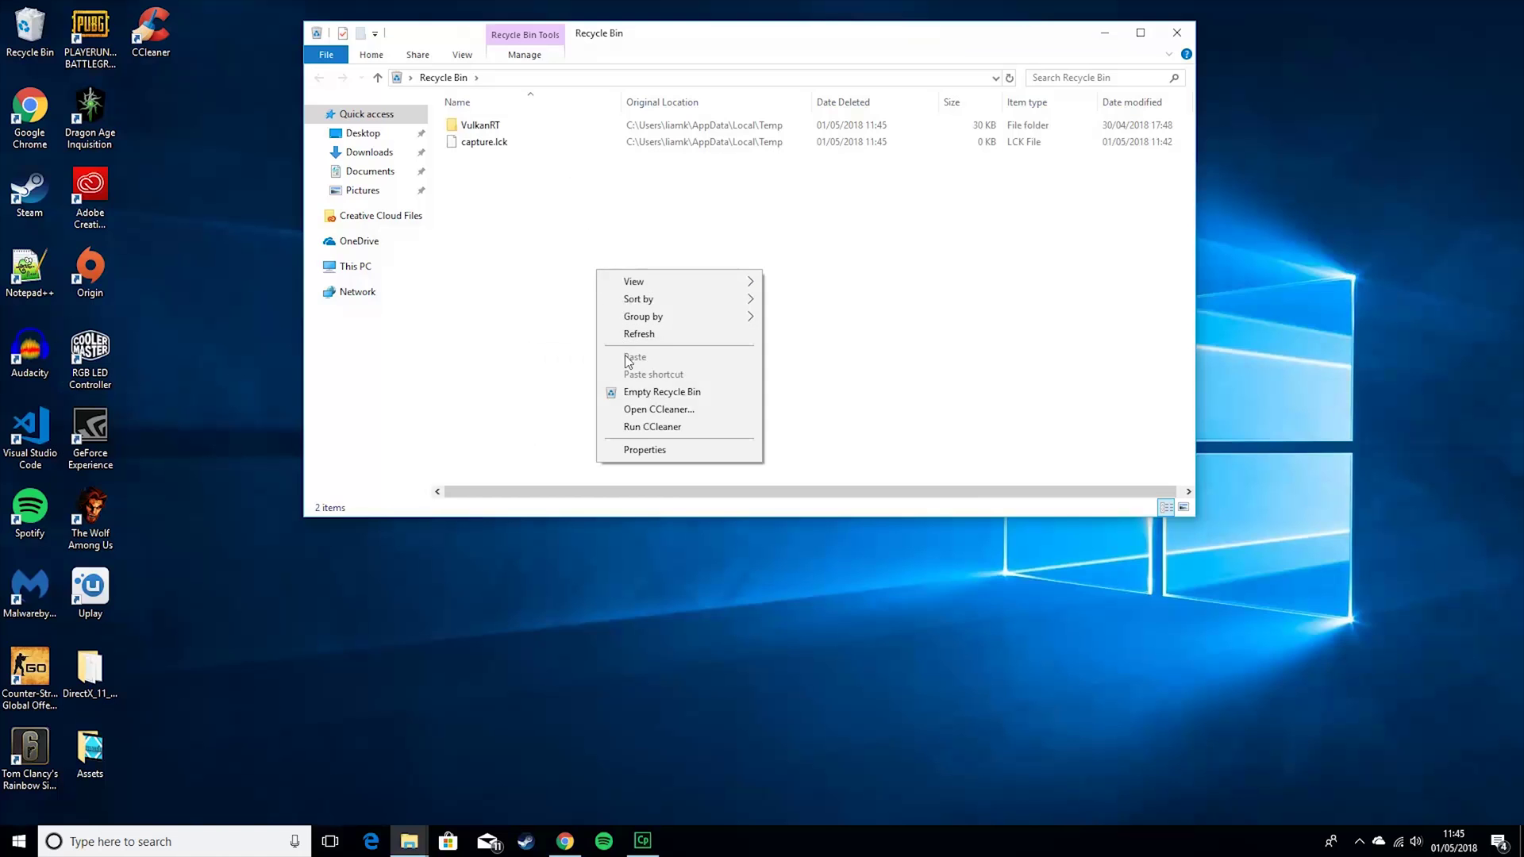
{"action": "left_click", "coordinate": [635, 392]}
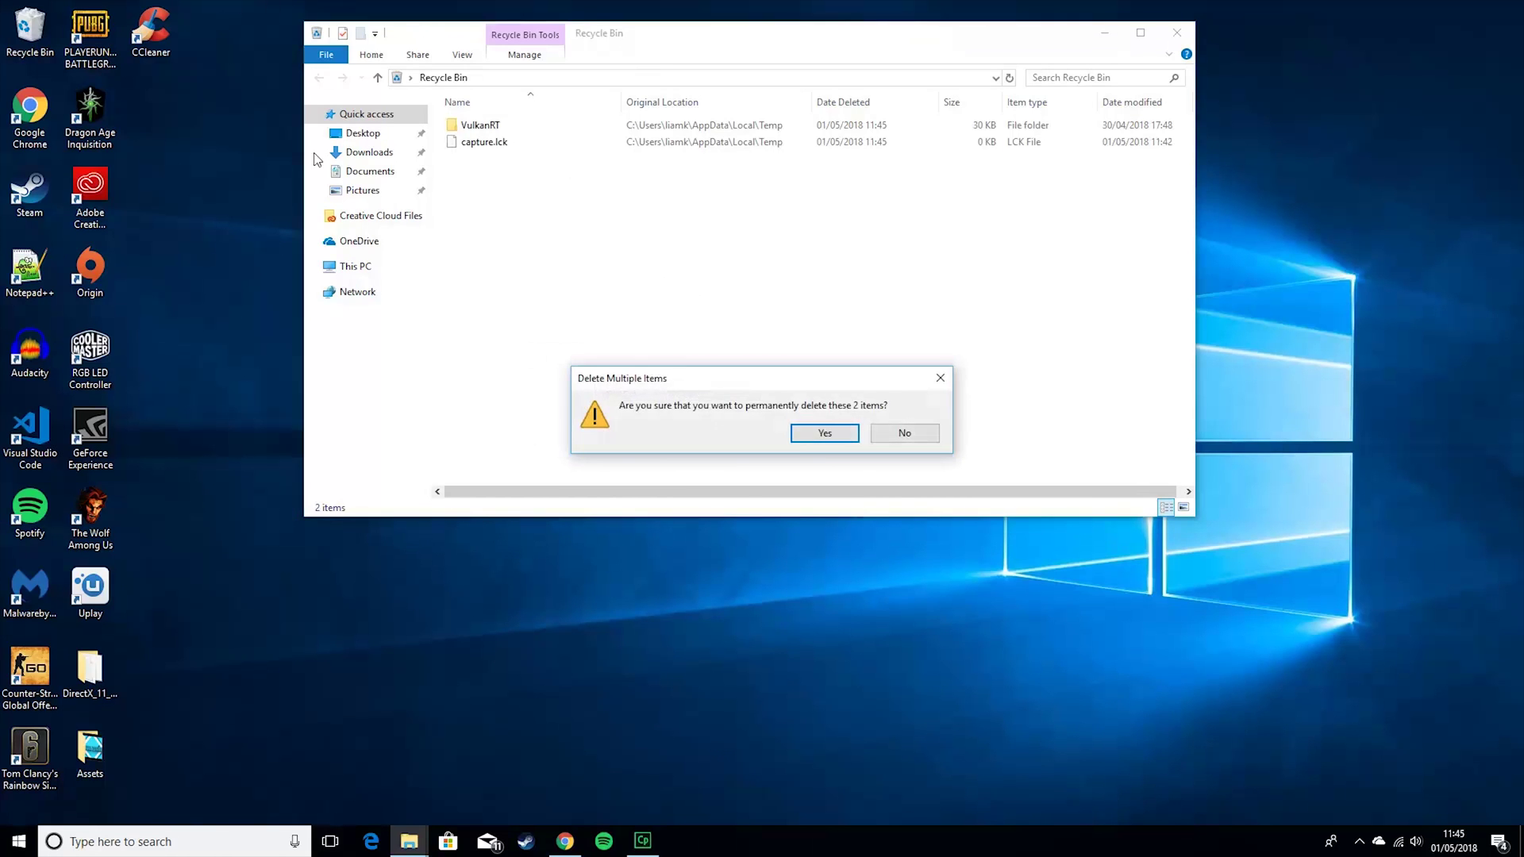
{"action": "left_click", "coordinate": [822, 440]}
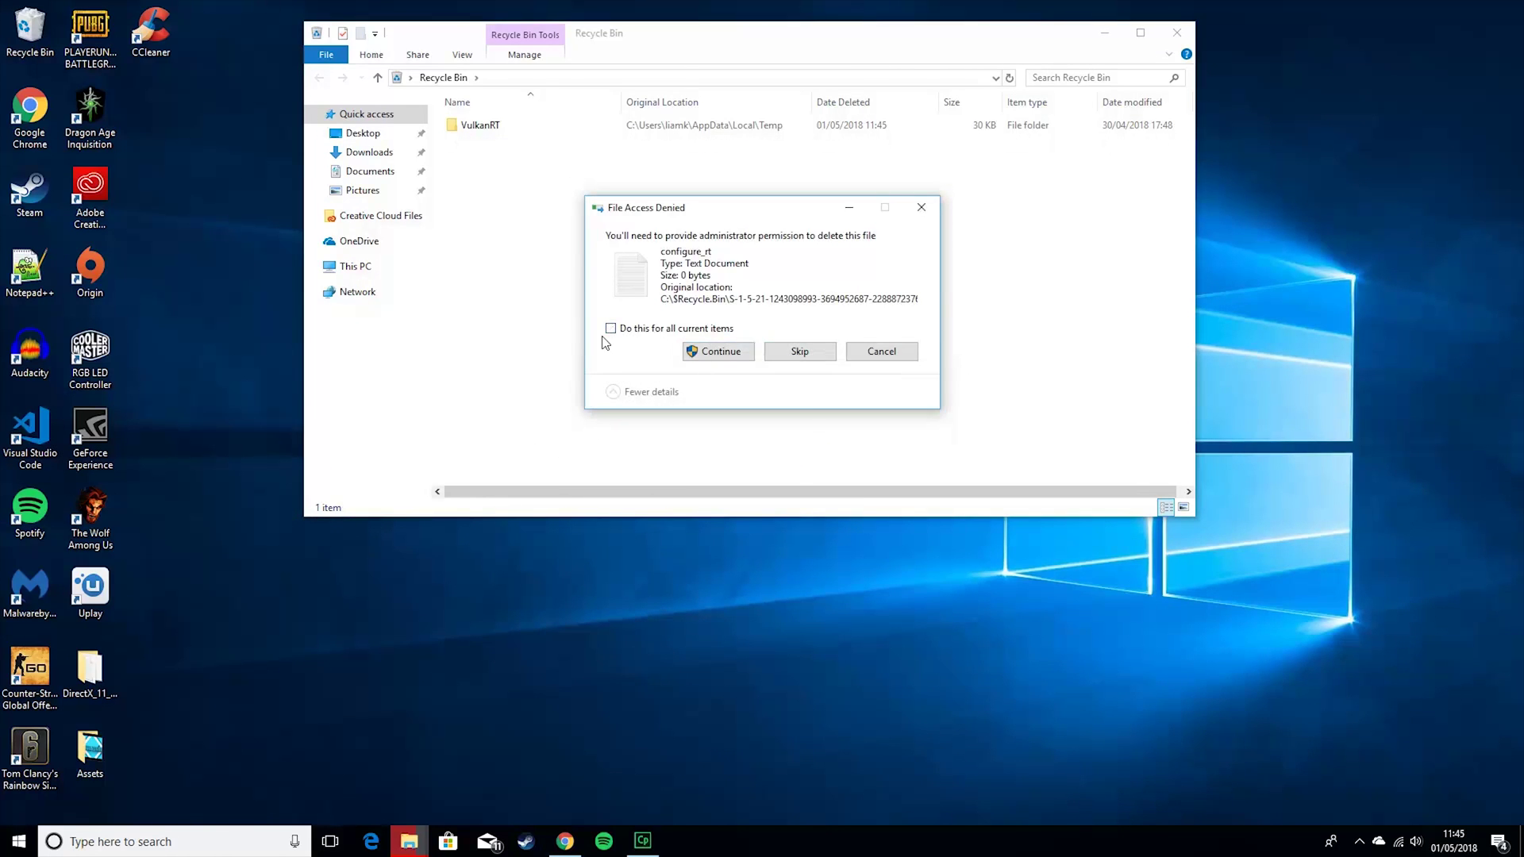
{"action": "left_click", "coordinate": [714, 350]}
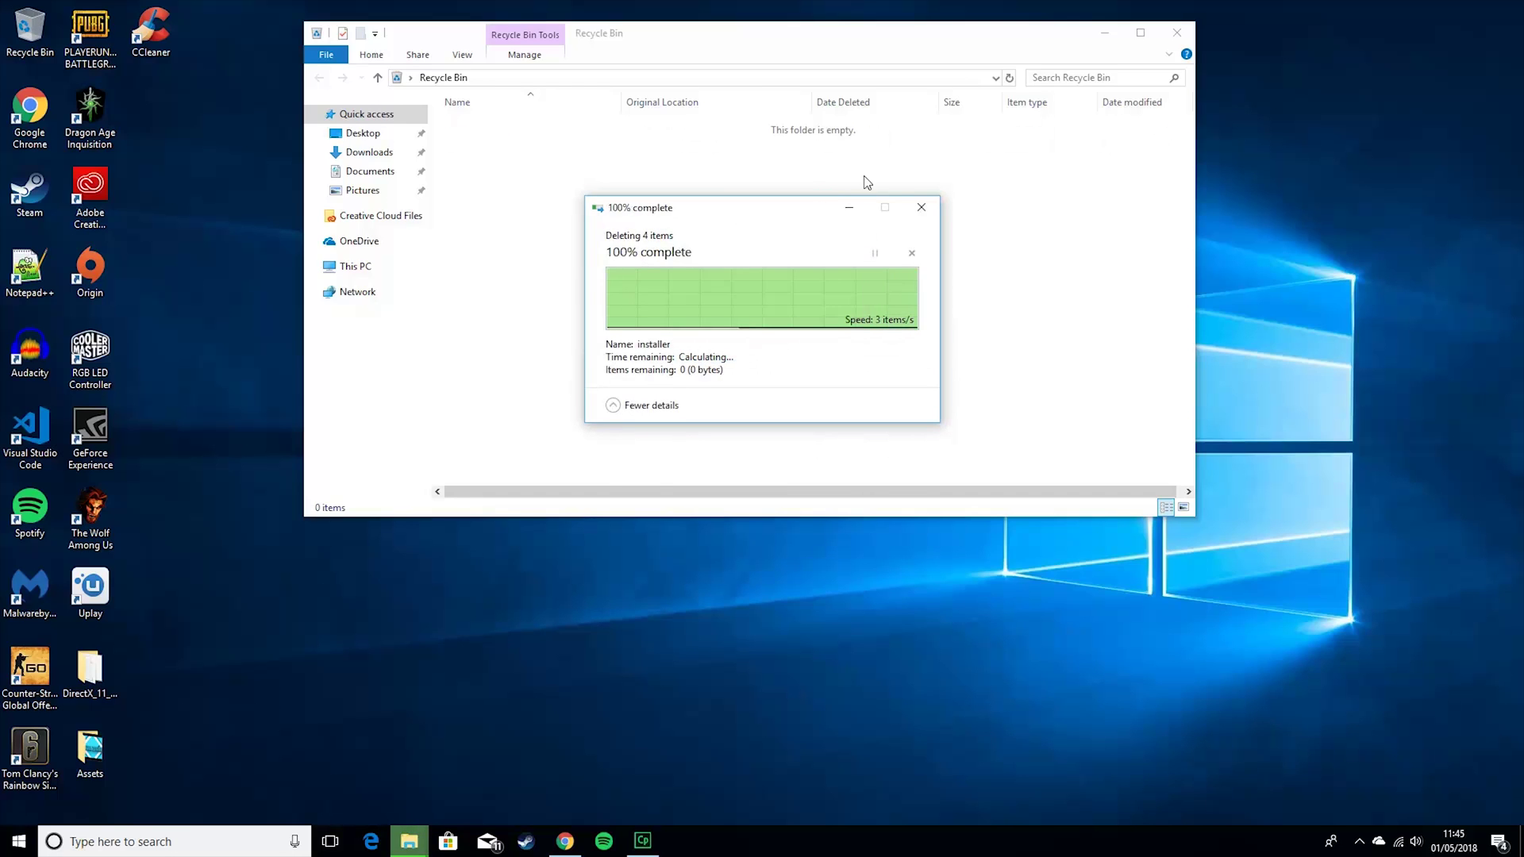
{"action": "left_click", "coordinate": [1170, 30]}
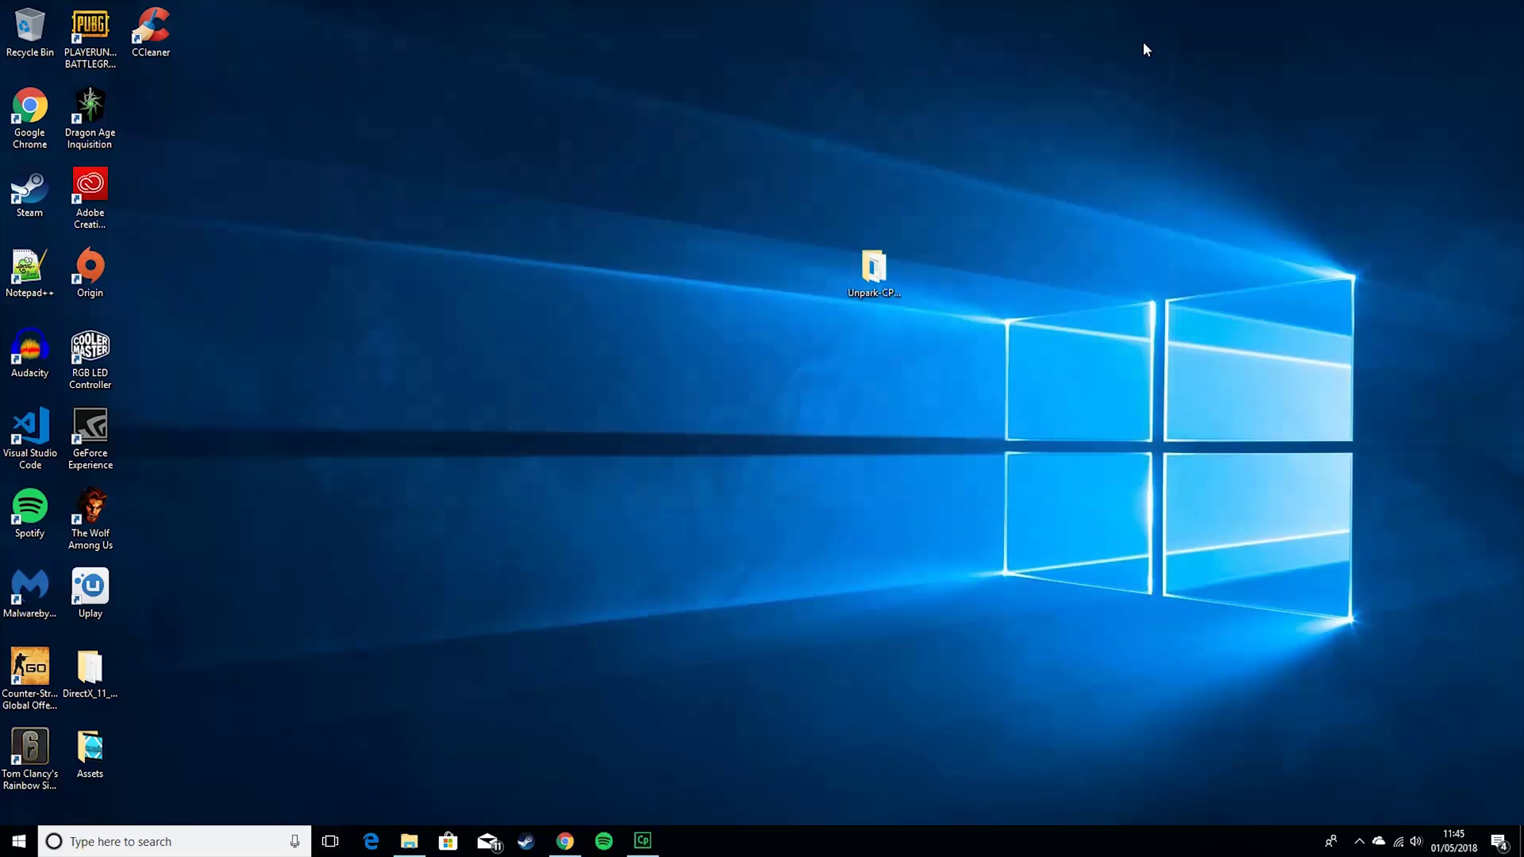
- Open Windows (C:) Properties from This PC, showing 70.1 GB free of 237 GB
{"action": "left_click", "coordinate": [409, 841]}
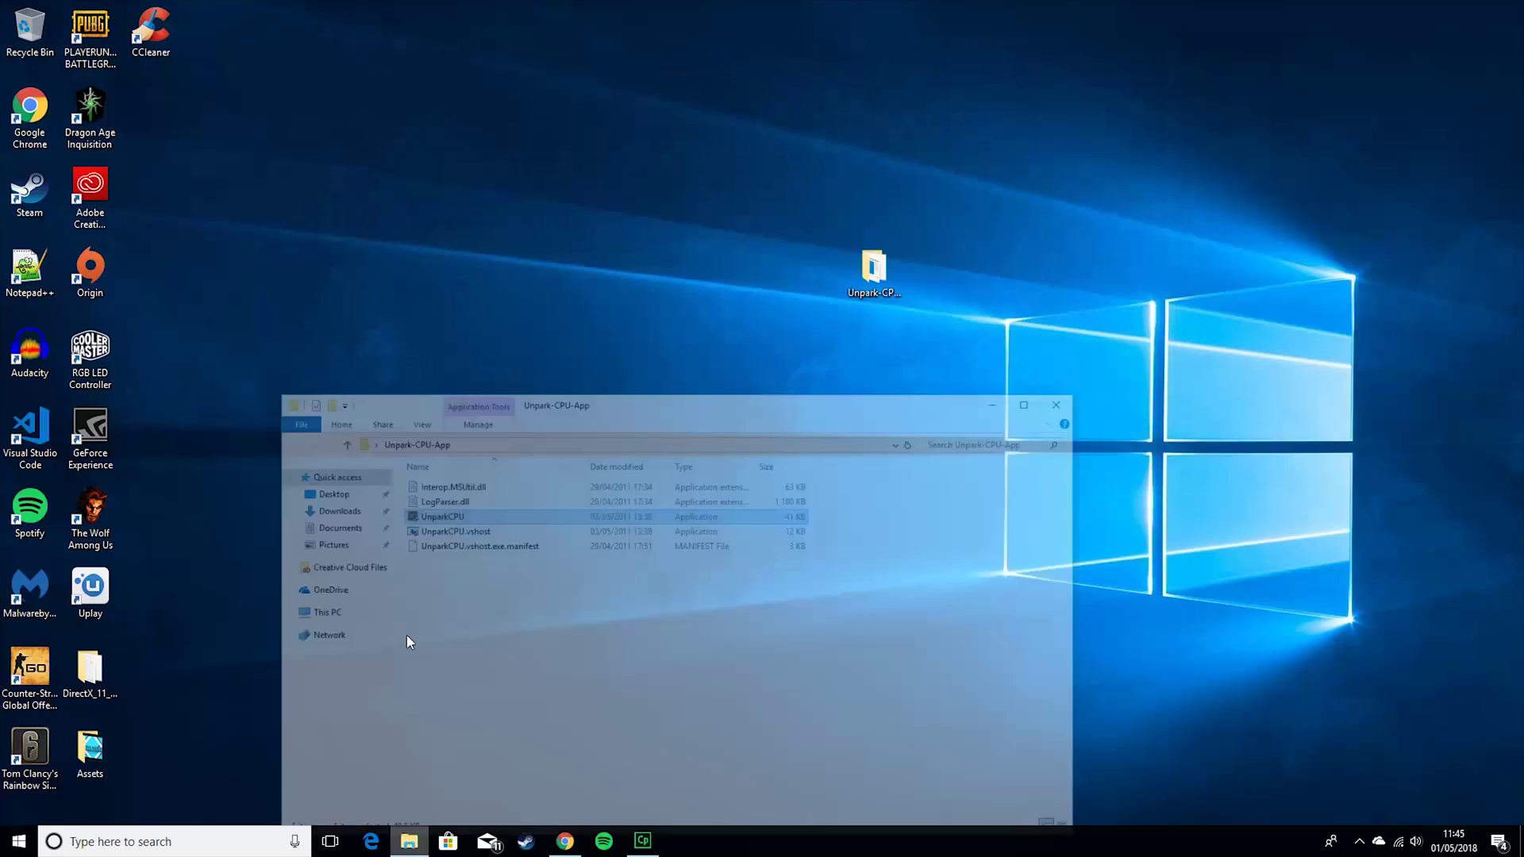
{"action": "left_click", "coordinate": [314, 570]}
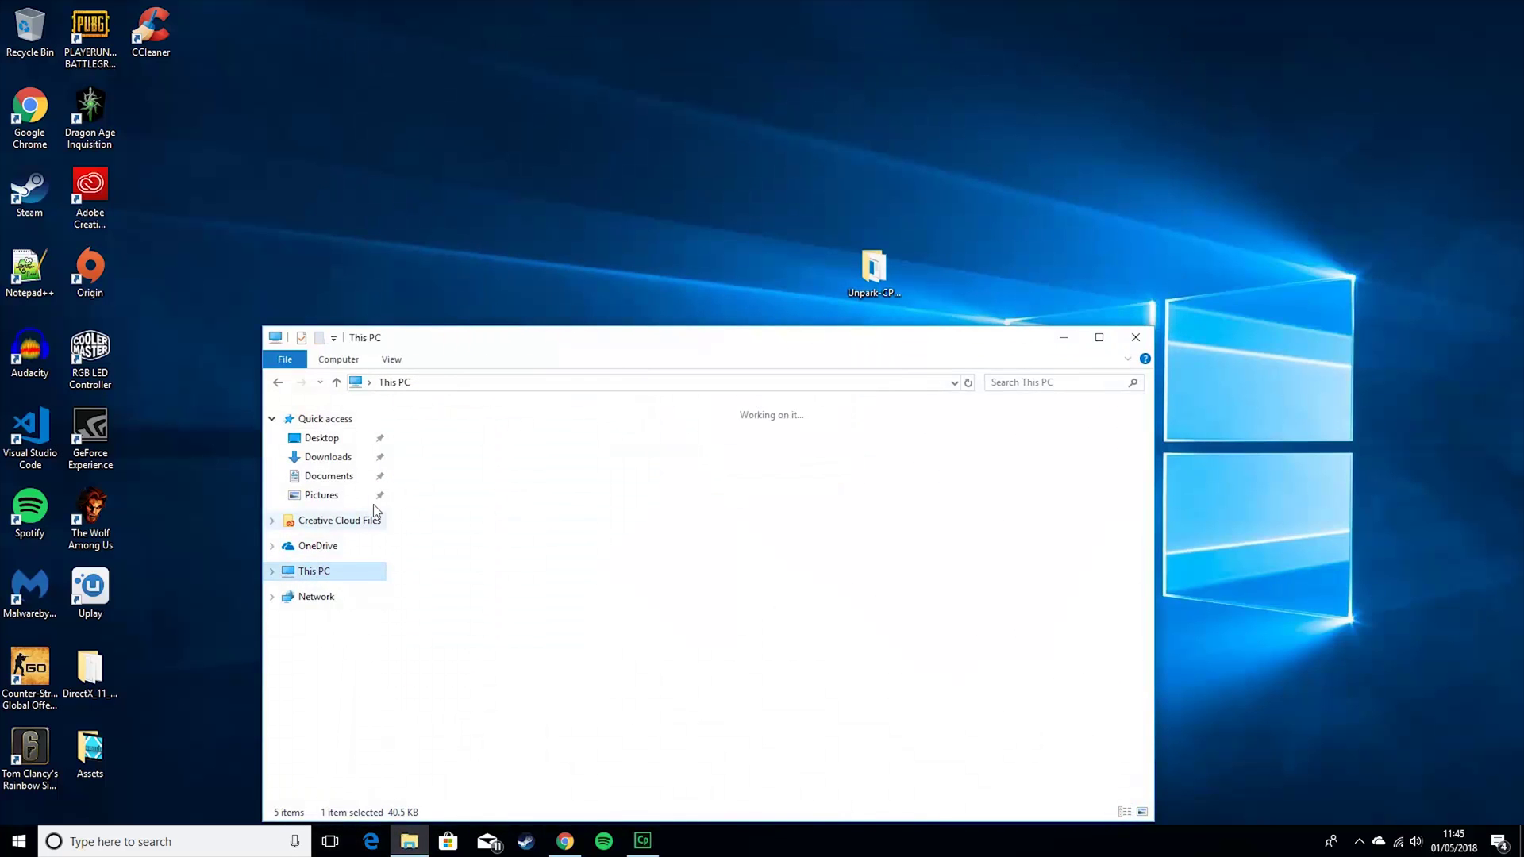
{"action": "left_click_drag", "start_coordinate": [500, 356], "coordinate": [520, 30]}
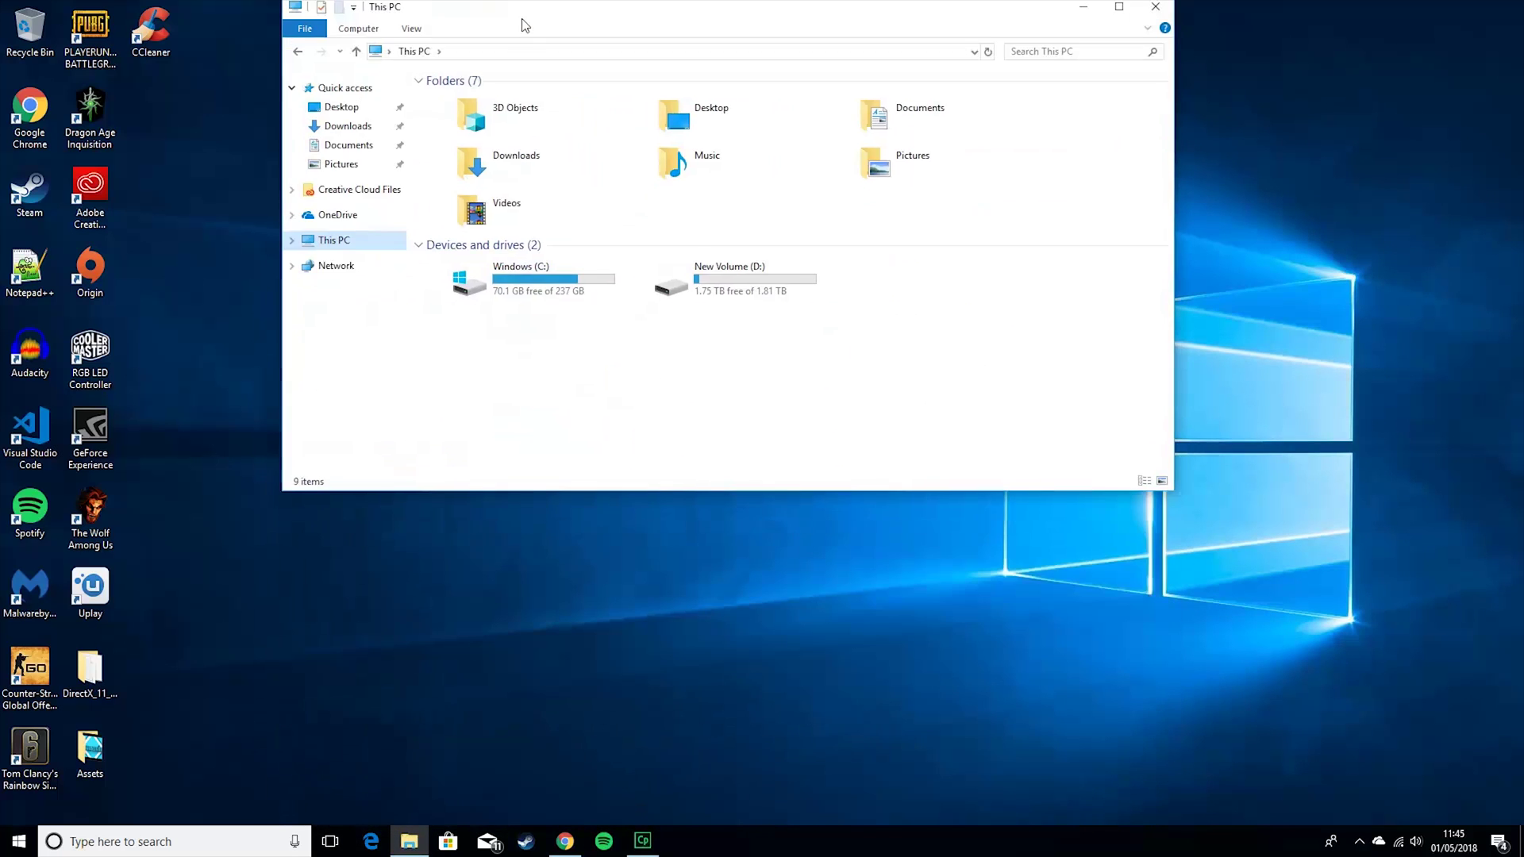
{"action": "right_click", "coordinate": [506, 290]}
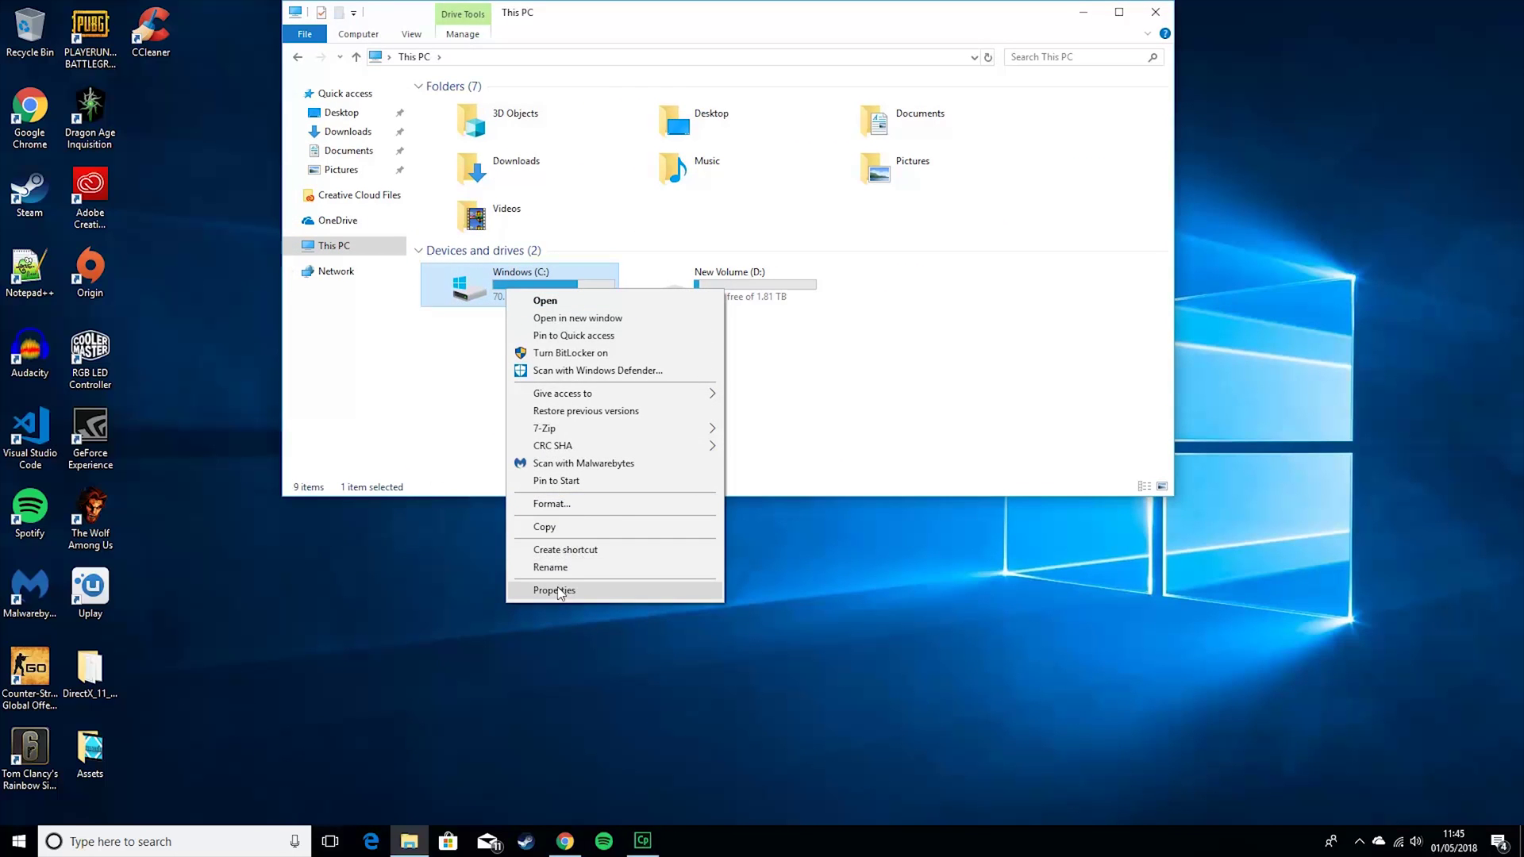
{"action": "left_click", "coordinate": [561, 591]}
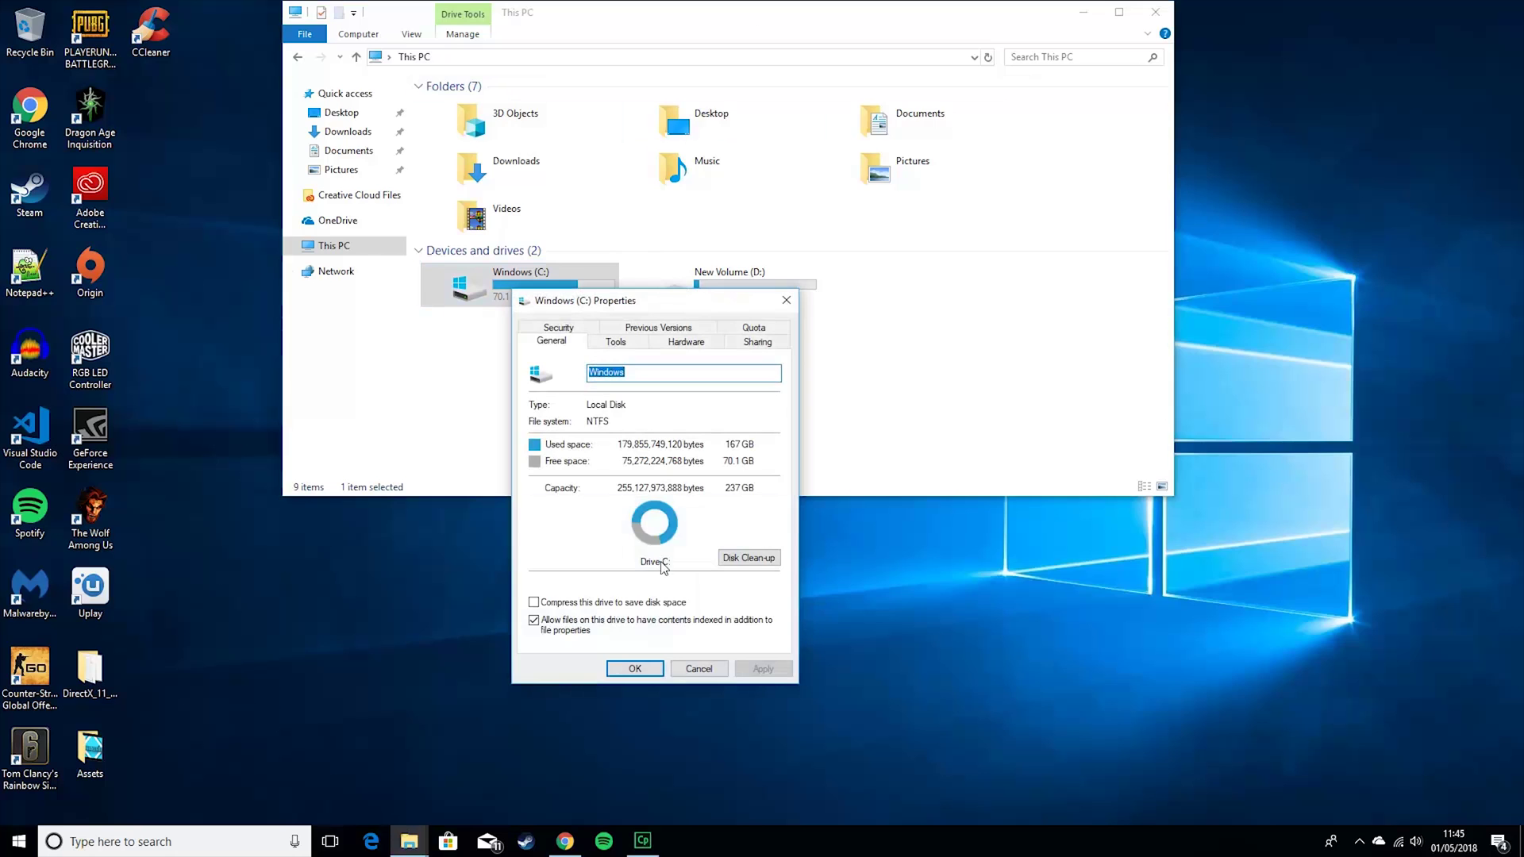
- Start Disk Clean-up on C: and tick DirectX Shader Cache, Delivery Optimisation Files and Temporary files
{"action": "left_click", "coordinate": [748, 557]}
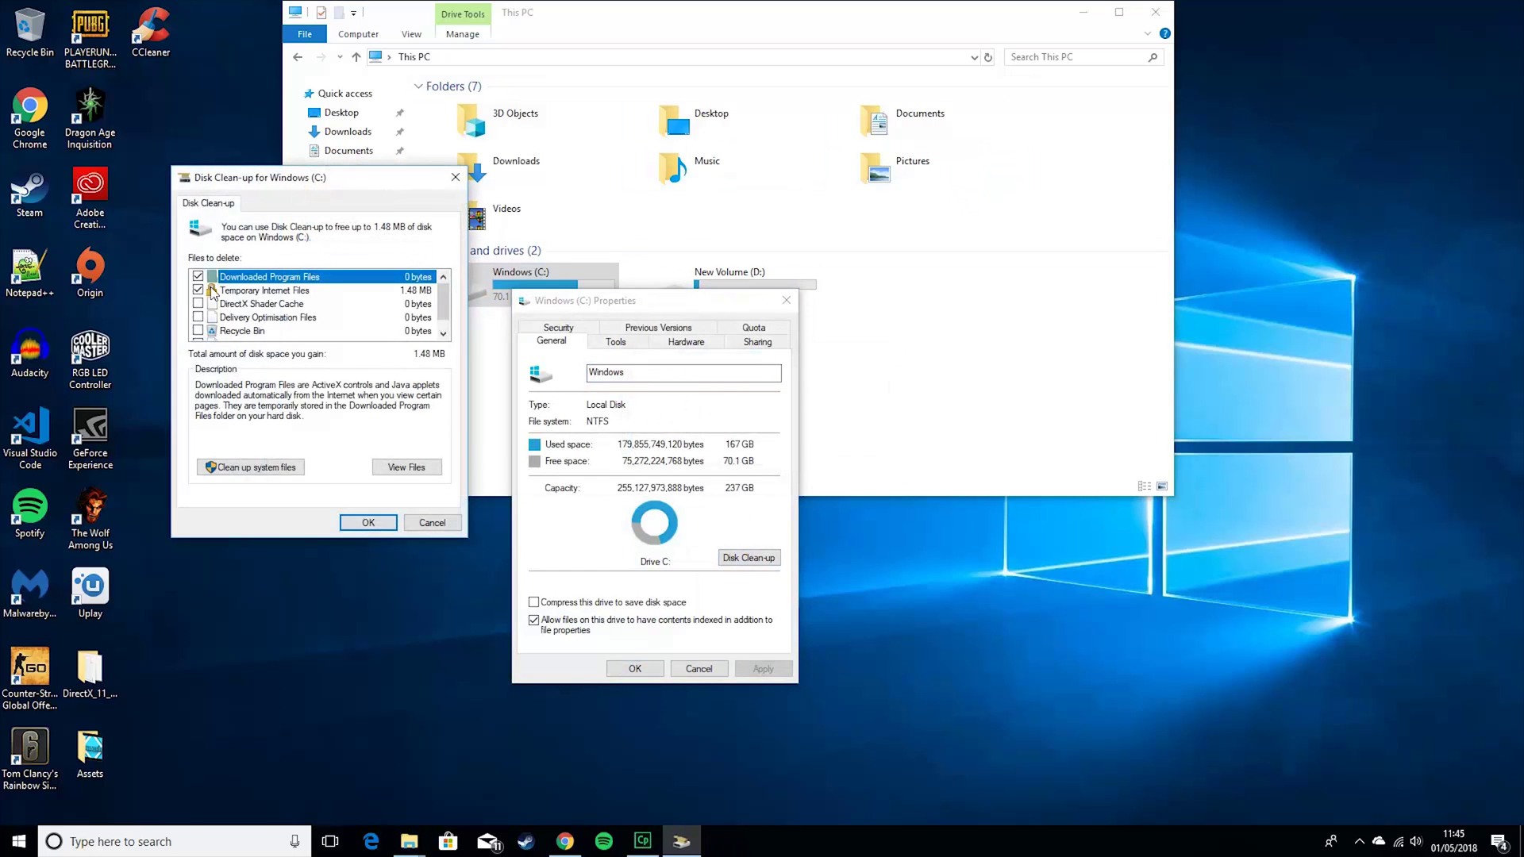
{"action": "left_click", "coordinate": [209, 305]}
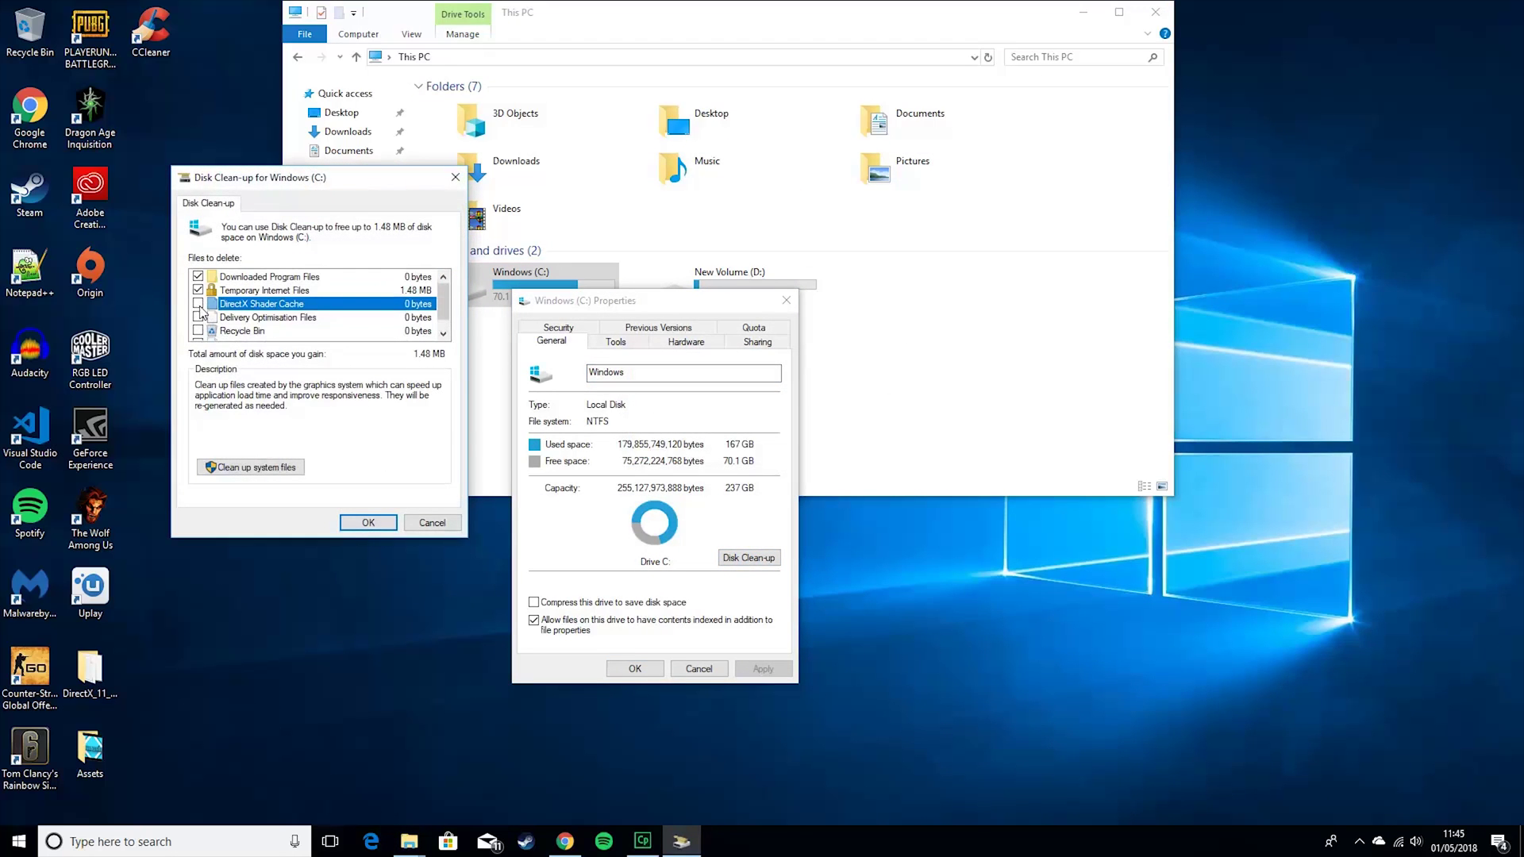
{"action": "left_click", "coordinate": [198, 304]}
{"action": "scroll", "coordinate": [224, 321], "scroll_direction": "down", "scroll_amount": 1}
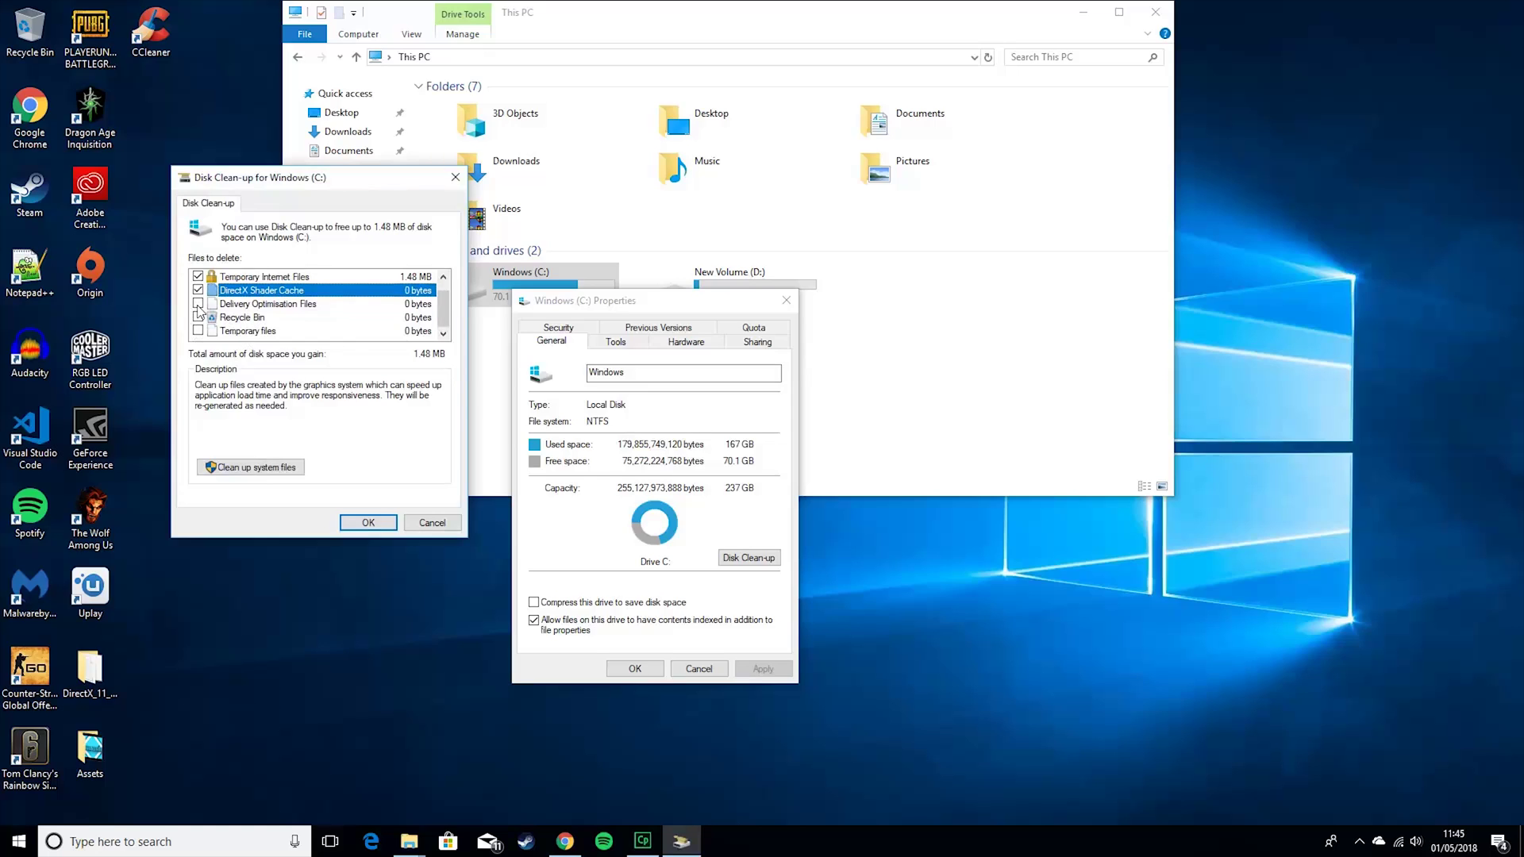
{"action": "left_click", "coordinate": [197, 308]}
{"action": "left_click", "coordinate": [198, 330]}
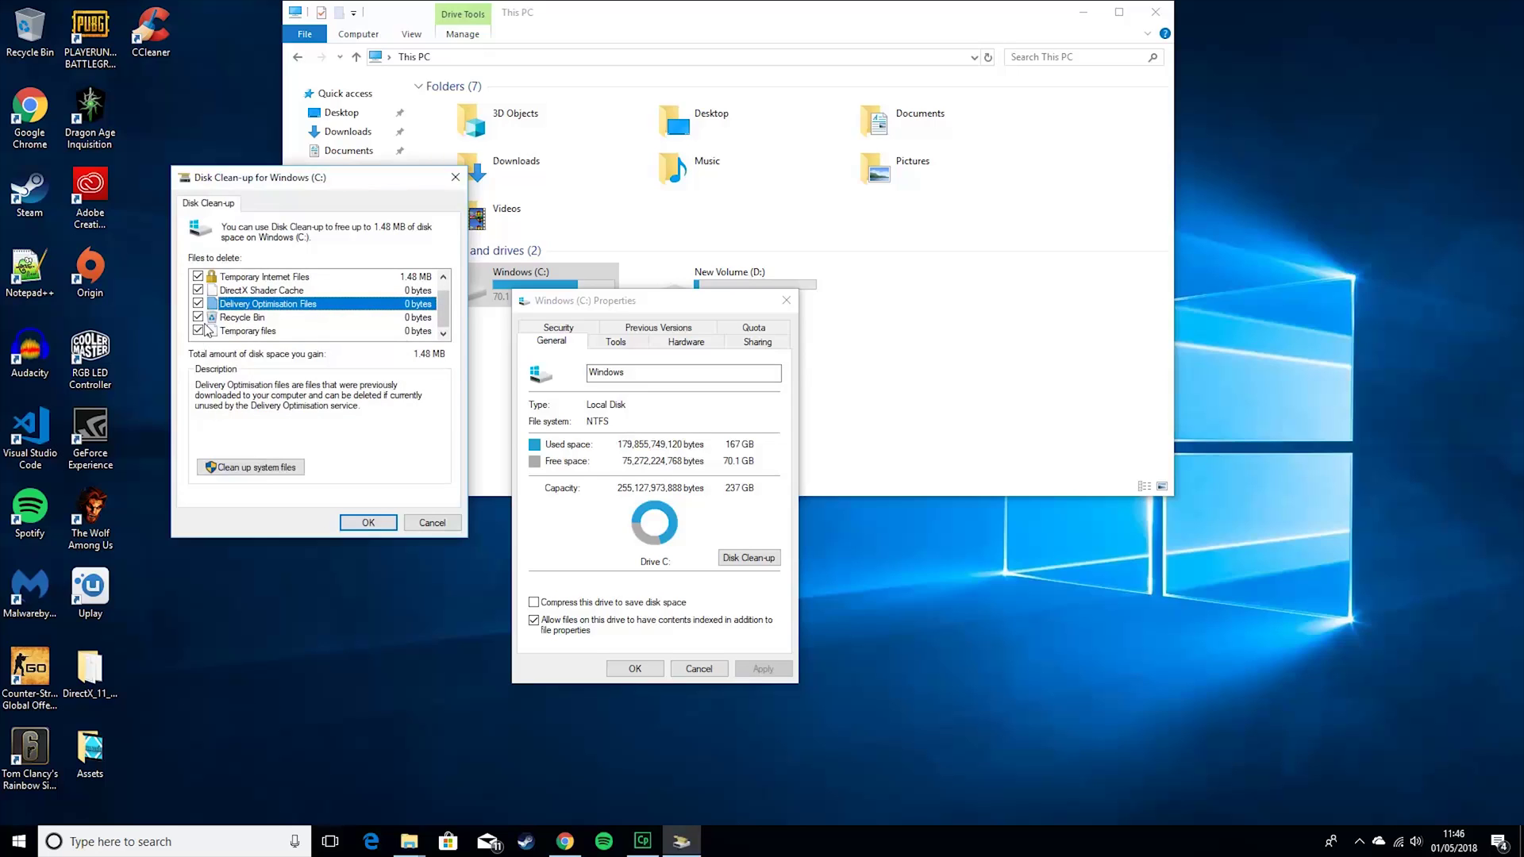
{"action": "scroll", "coordinate": [421, 327], "scroll_direction": "up", "scroll_amount": 1}
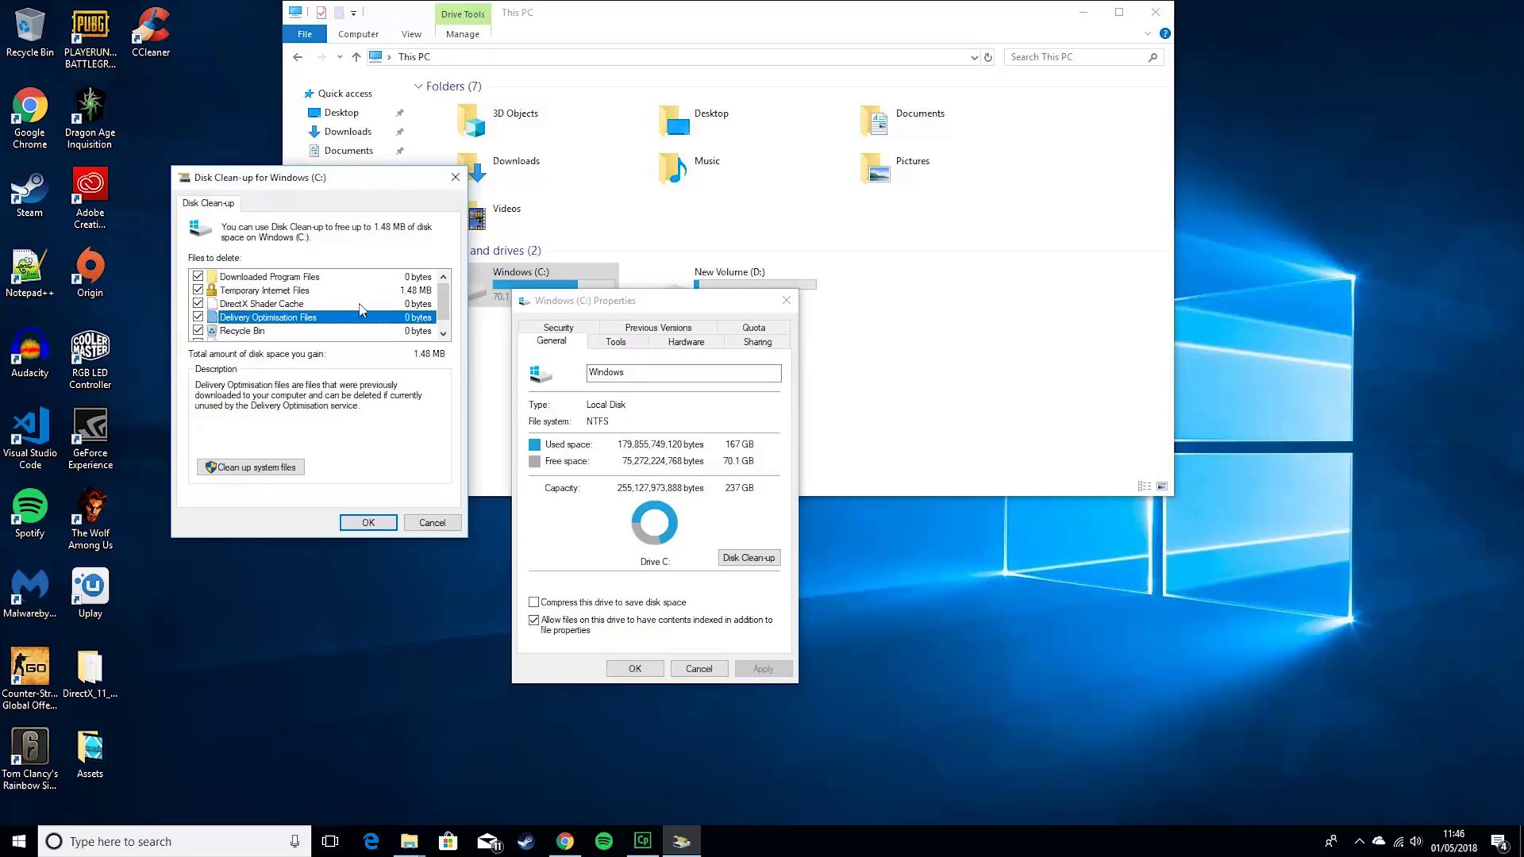
{"action": "scroll", "coordinate": [361, 309], "scroll_direction": "down", "scroll_amount": 1}
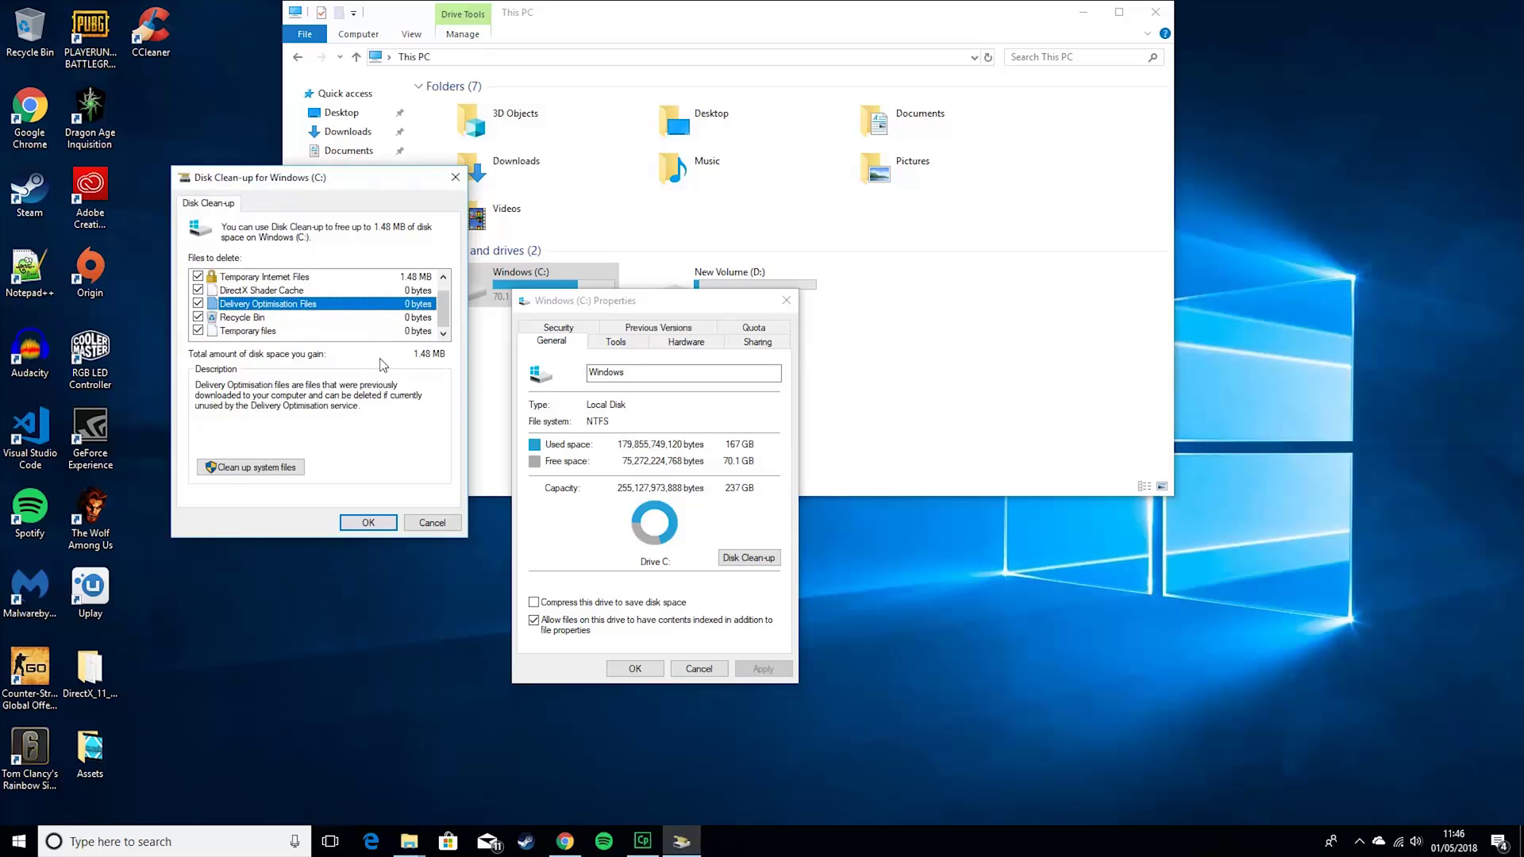
- Permanently delete the selected files, about 1.48 MB, and let the clean-up finish
{"action": "left_click", "coordinate": [366, 523]}
{"action": "left_click", "coordinate": [777, 432]}
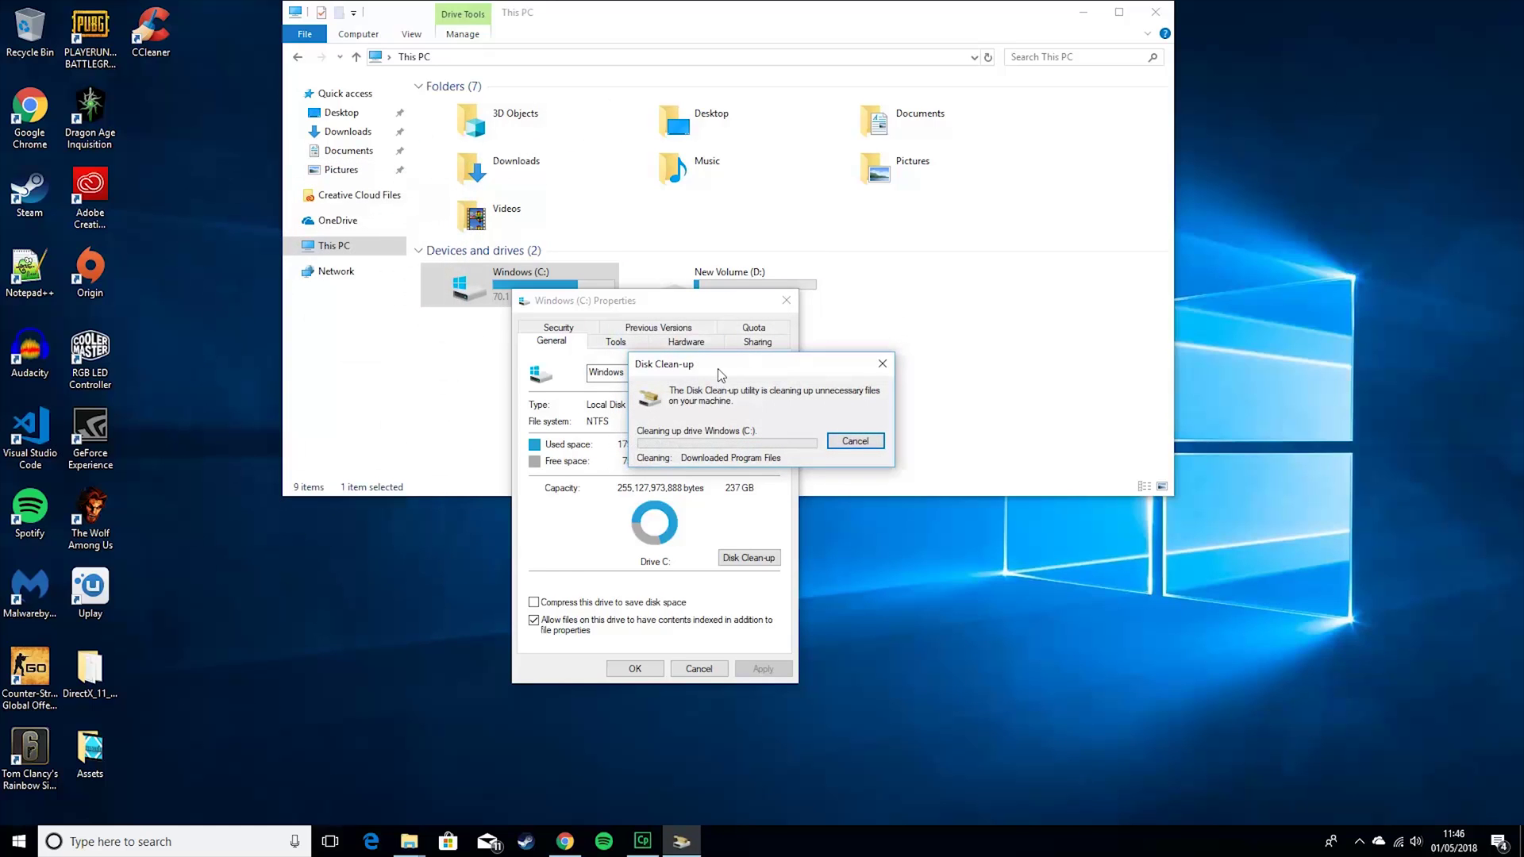
{"action": "left_click_drag", "start_coordinate": [713, 374], "coordinate": [962, 396]}
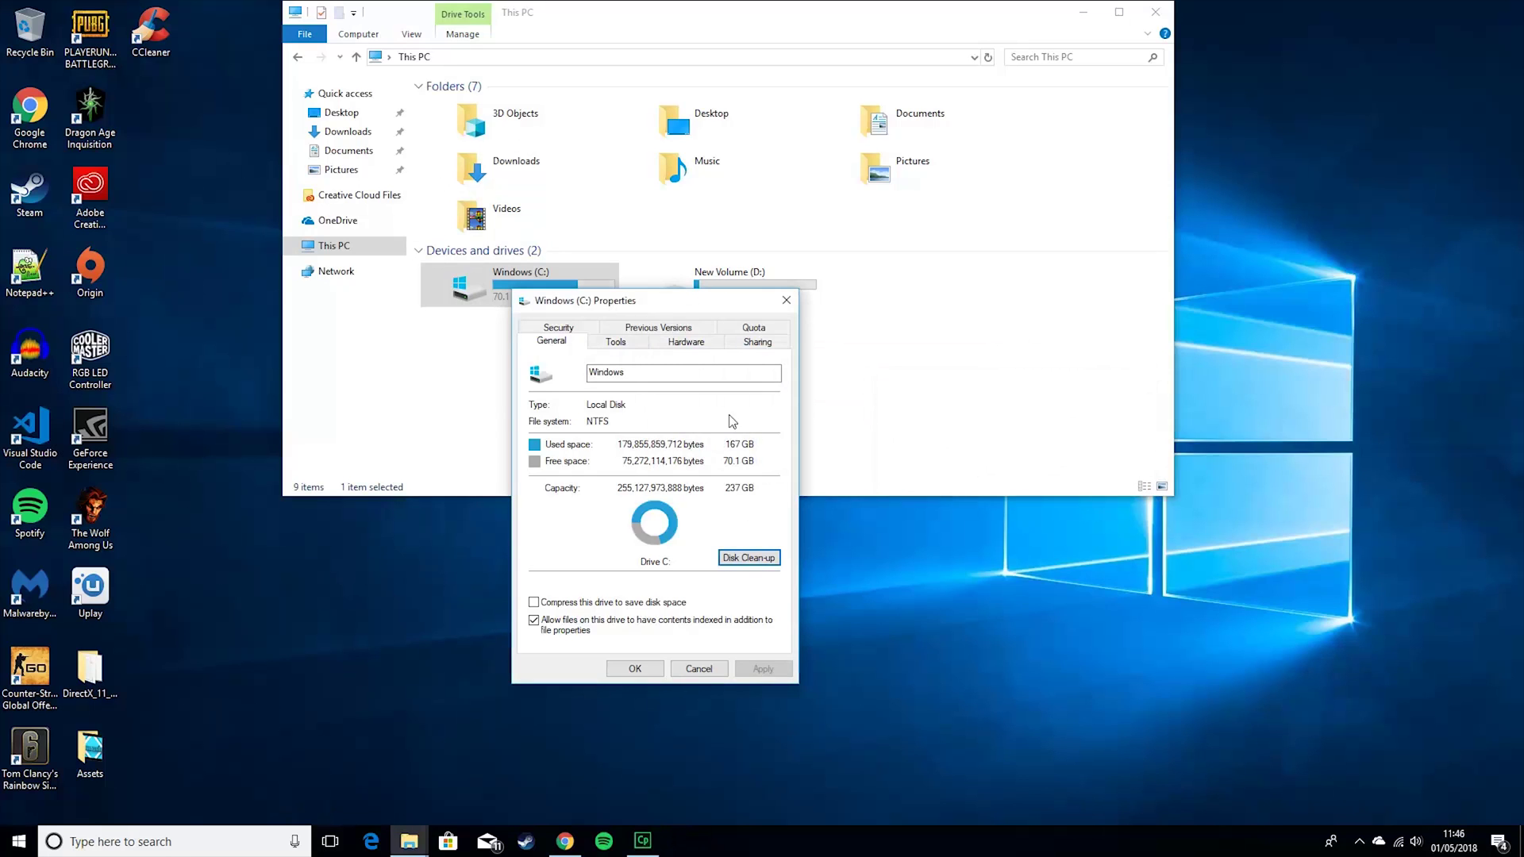
- Run Check with Scan drive on C: from the Tools tab and dismiss the no-errors result
{"action": "left_click", "coordinate": [615, 342]}
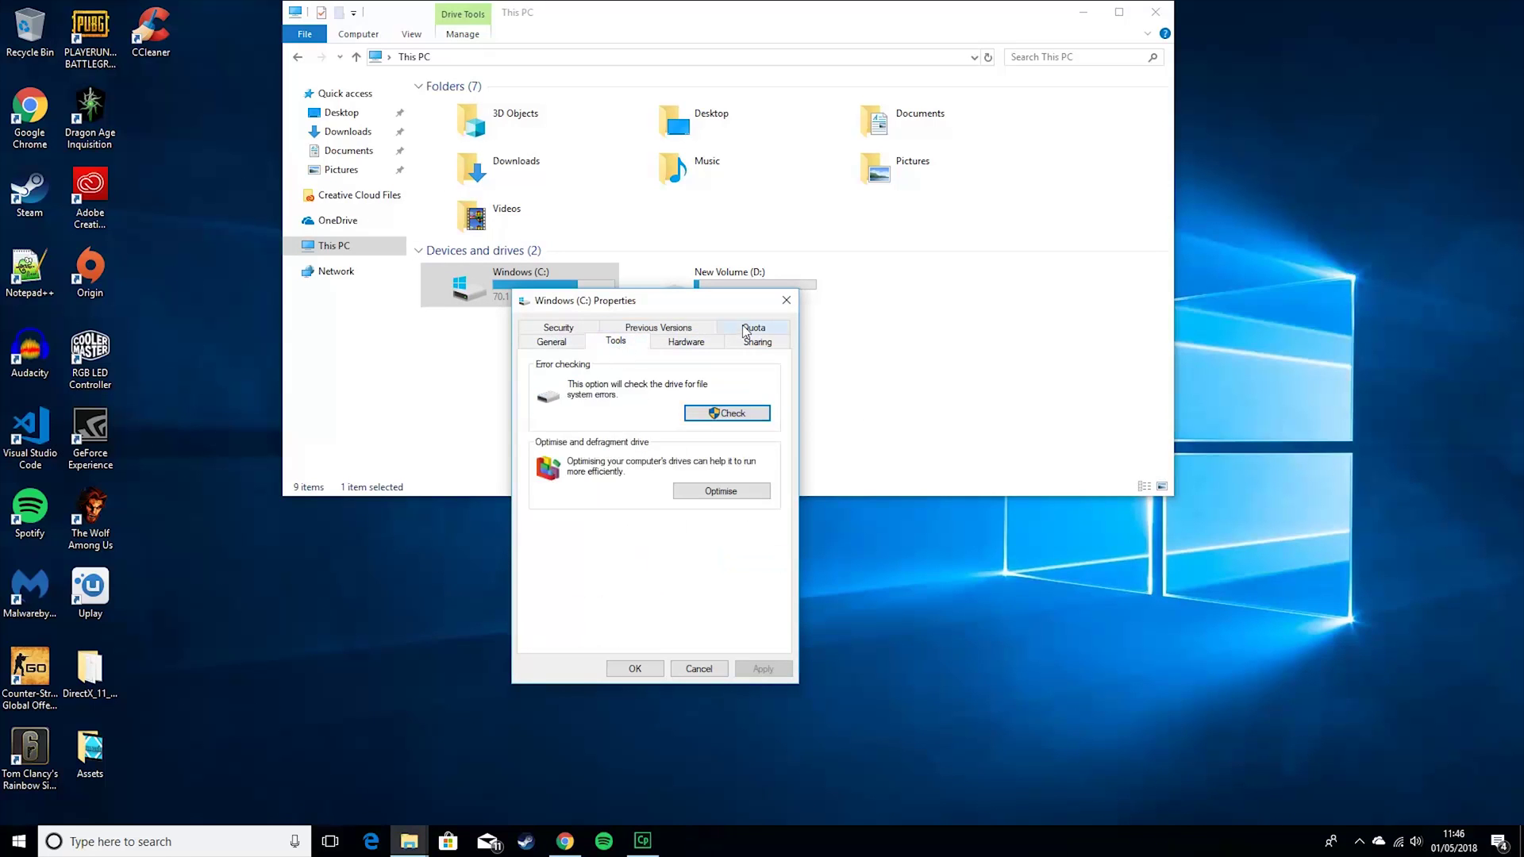
{"action": "left_click", "coordinate": [730, 413]}
{"action": "left_click", "coordinate": [673, 425]}
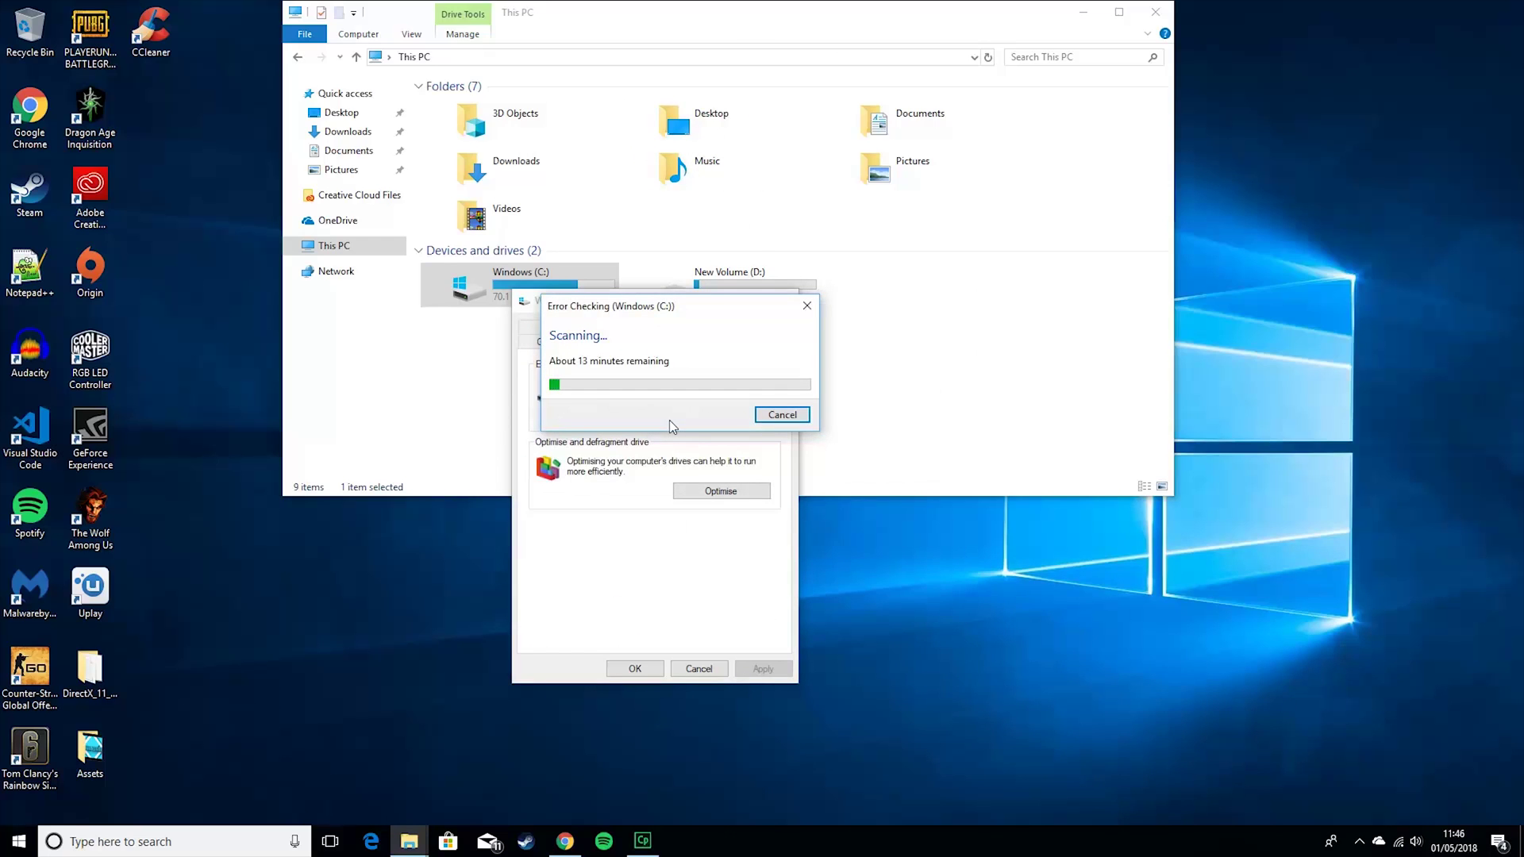
{"action": "left_click_drag", "start_coordinate": [599, 306], "coordinate": [853, 380]}
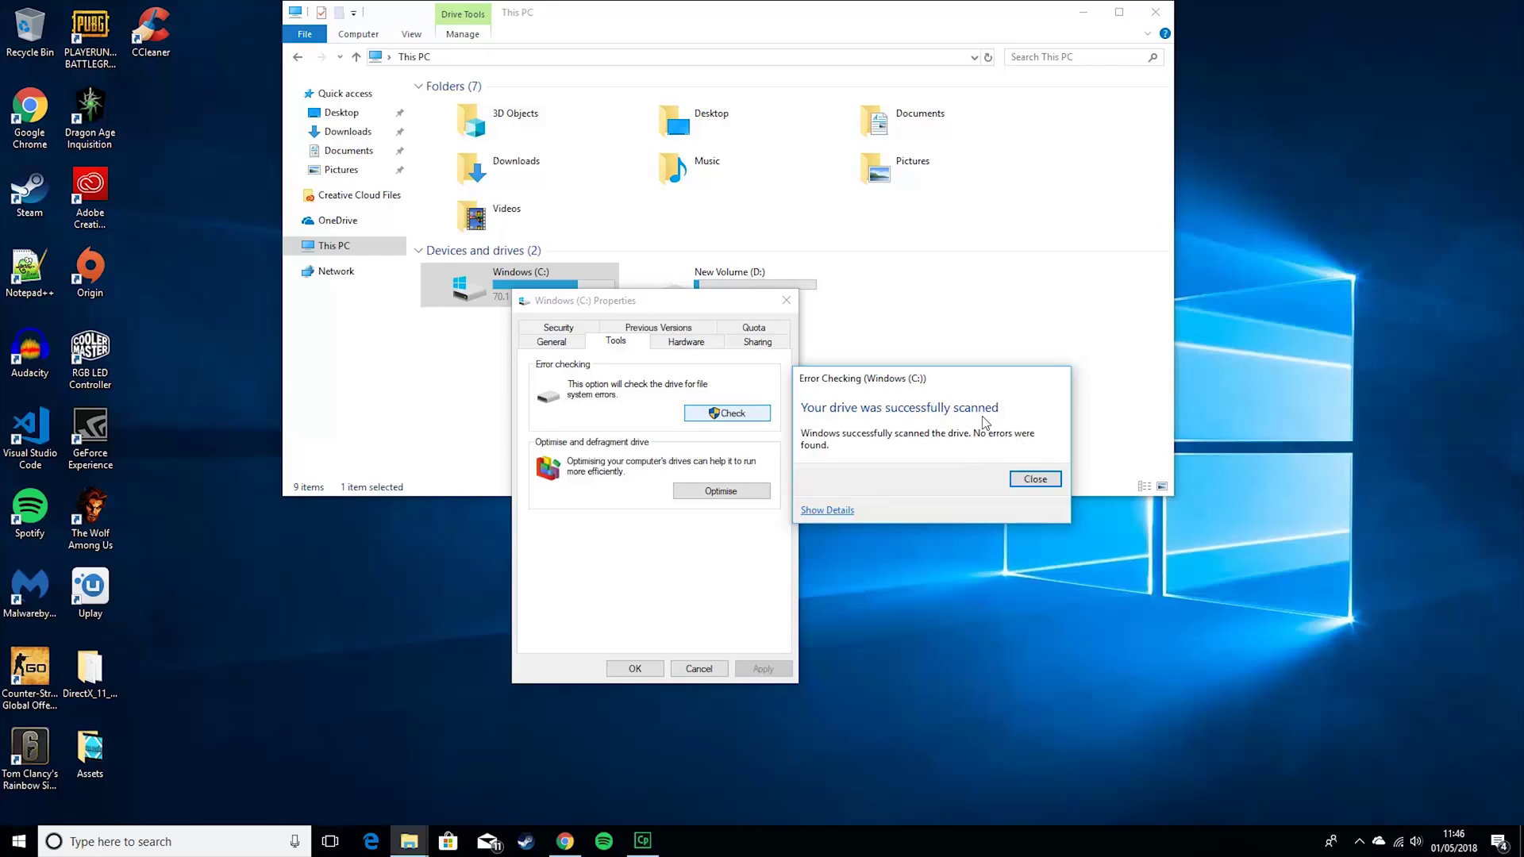
{"action": "left_click", "coordinate": [1055, 481]}
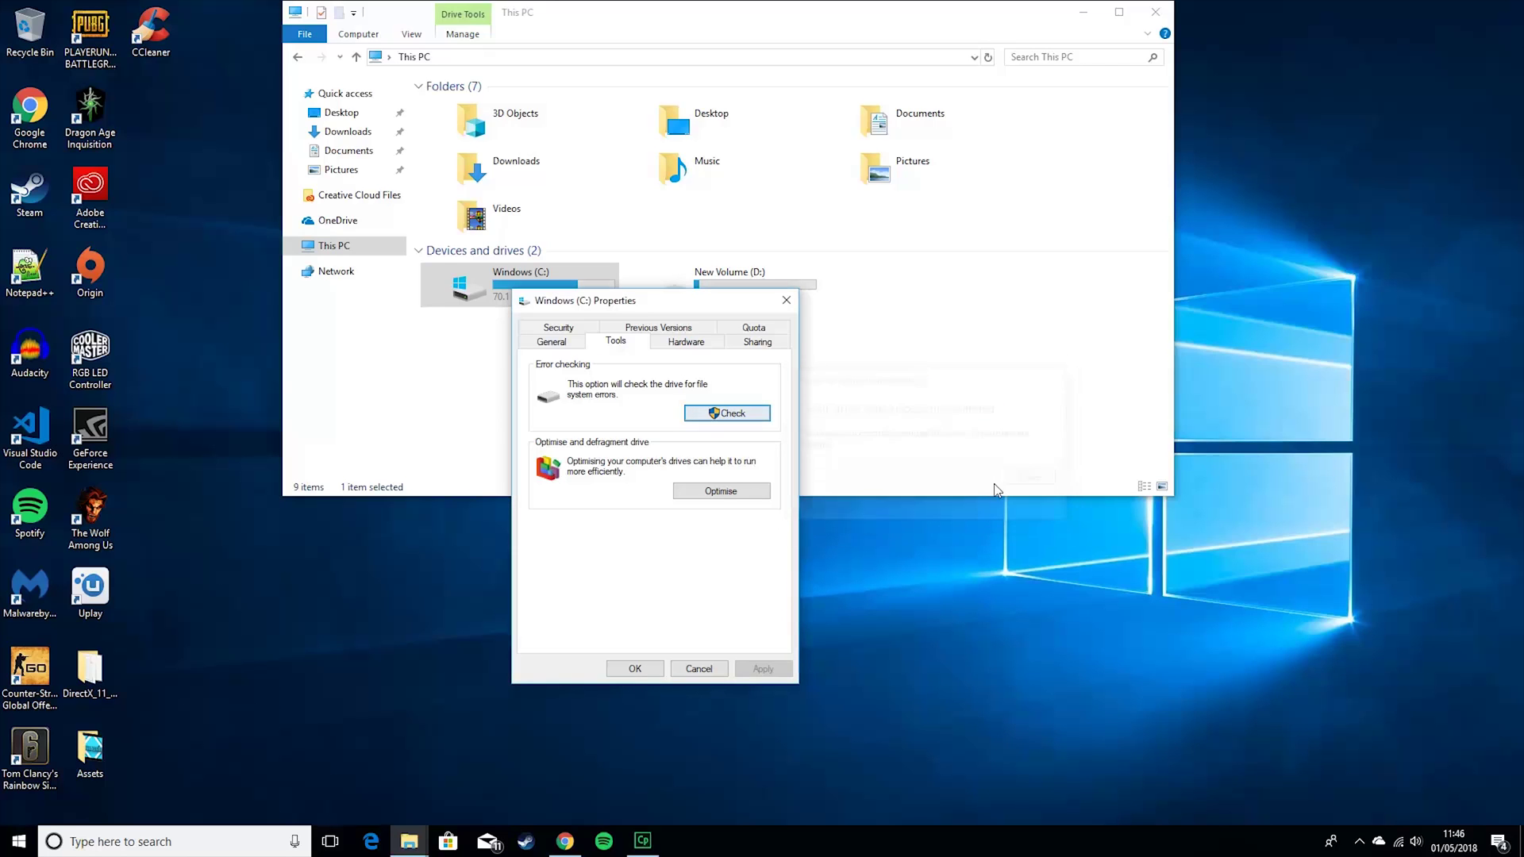
- Optimise New Volume (D:) in Optimise Drives, leaving it 0% fragmented, then close the window
{"action": "left_click", "coordinate": [719, 490]}
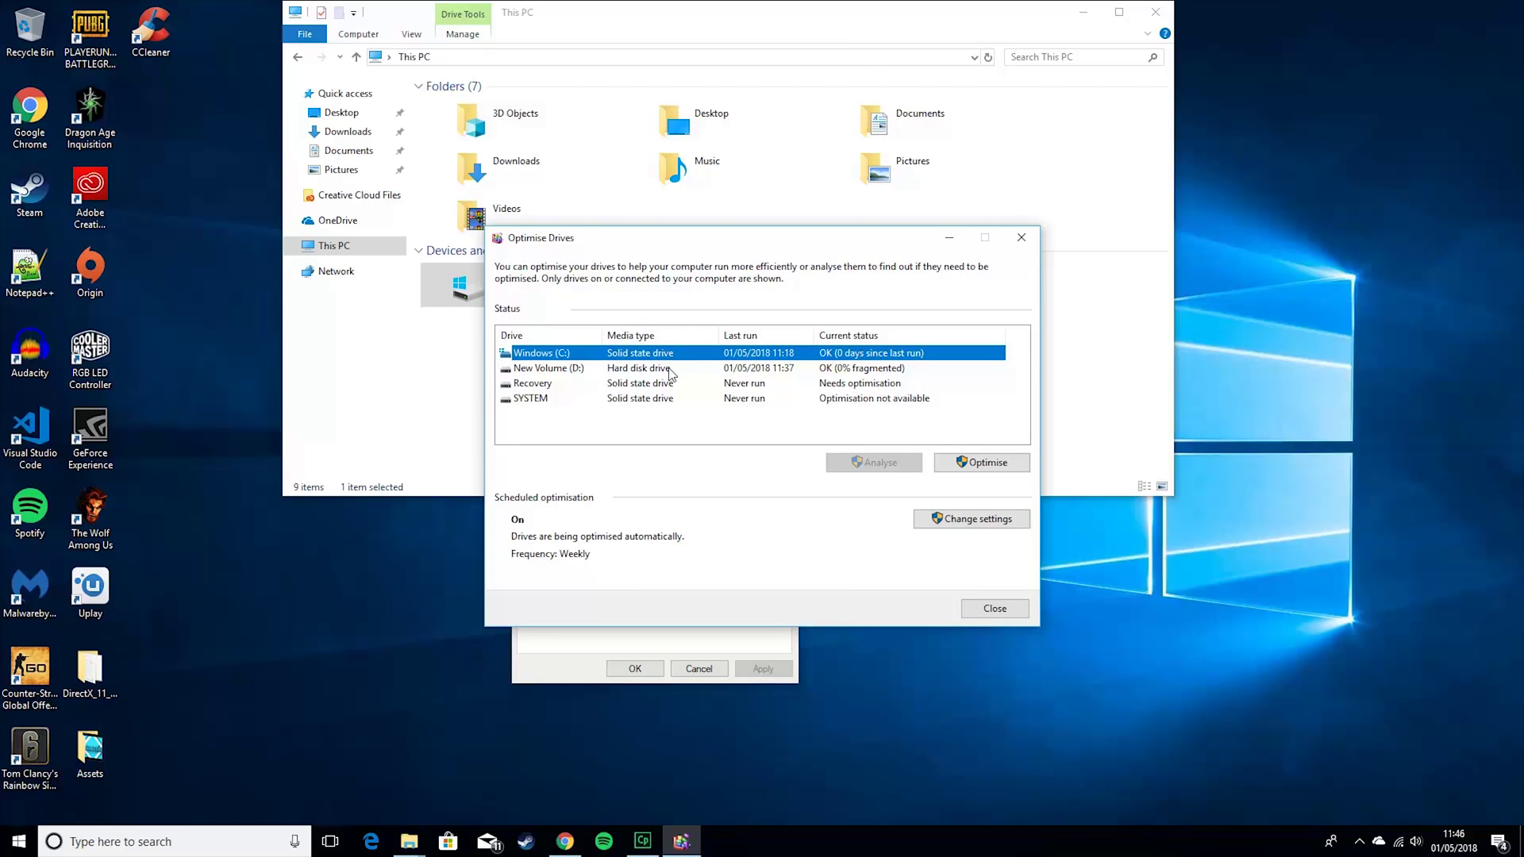
{"action": "left_click", "coordinate": [680, 370]}
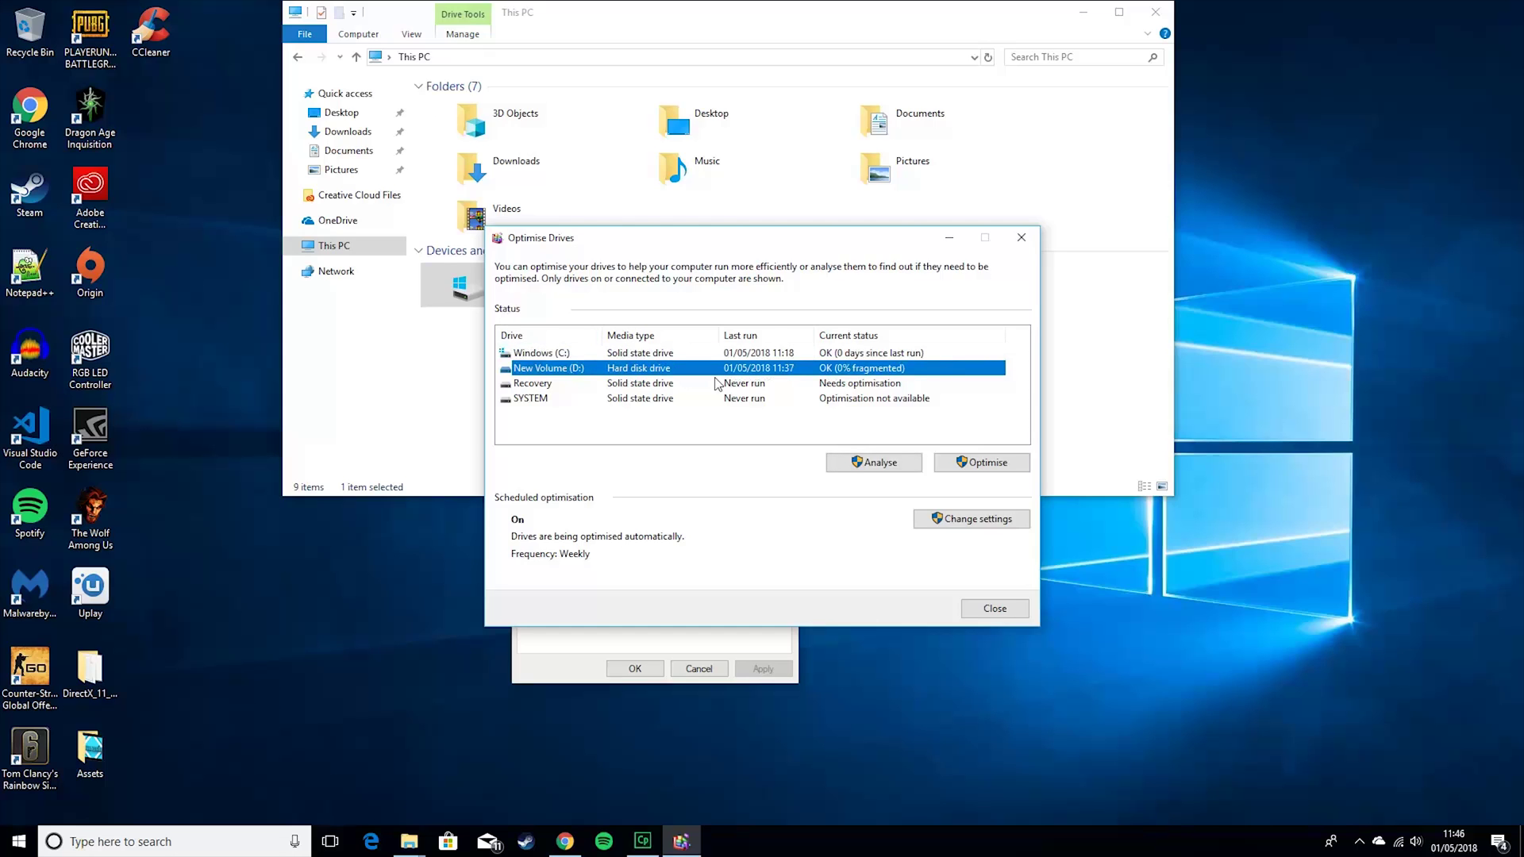
{"action": "left_click", "coordinate": [975, 464]}
{"action": "left_click", "coordinate": [993, 610]}
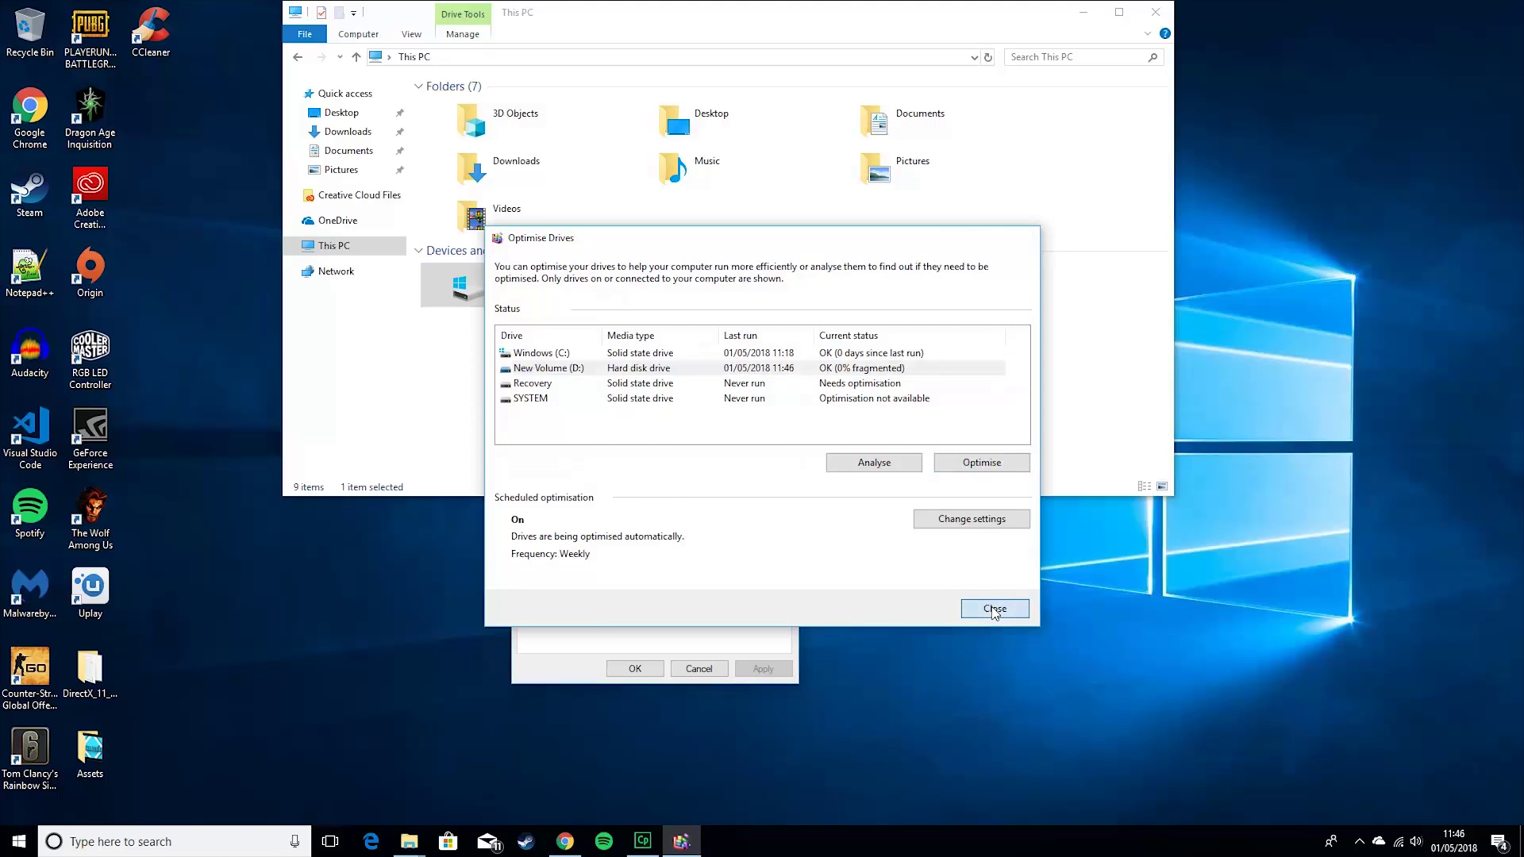
- Launch Control Panel from Start search and reach Power Options by searching 'power'
{"action": "left_click", "coordinate": [157, 853]}
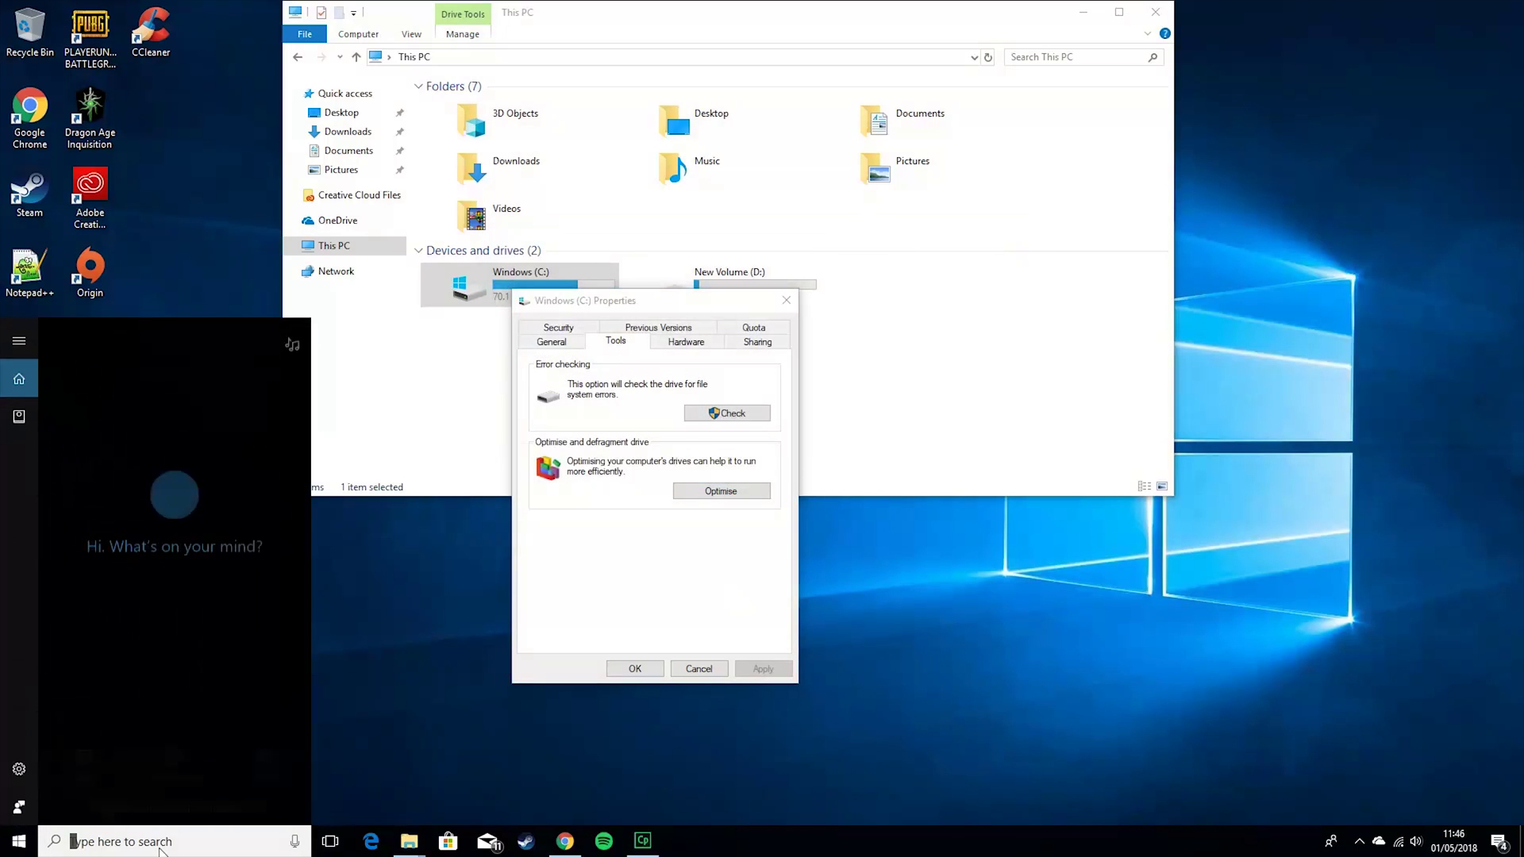
{"action": "type", "text": "control"}
{"action": "key", "text": "Return"}
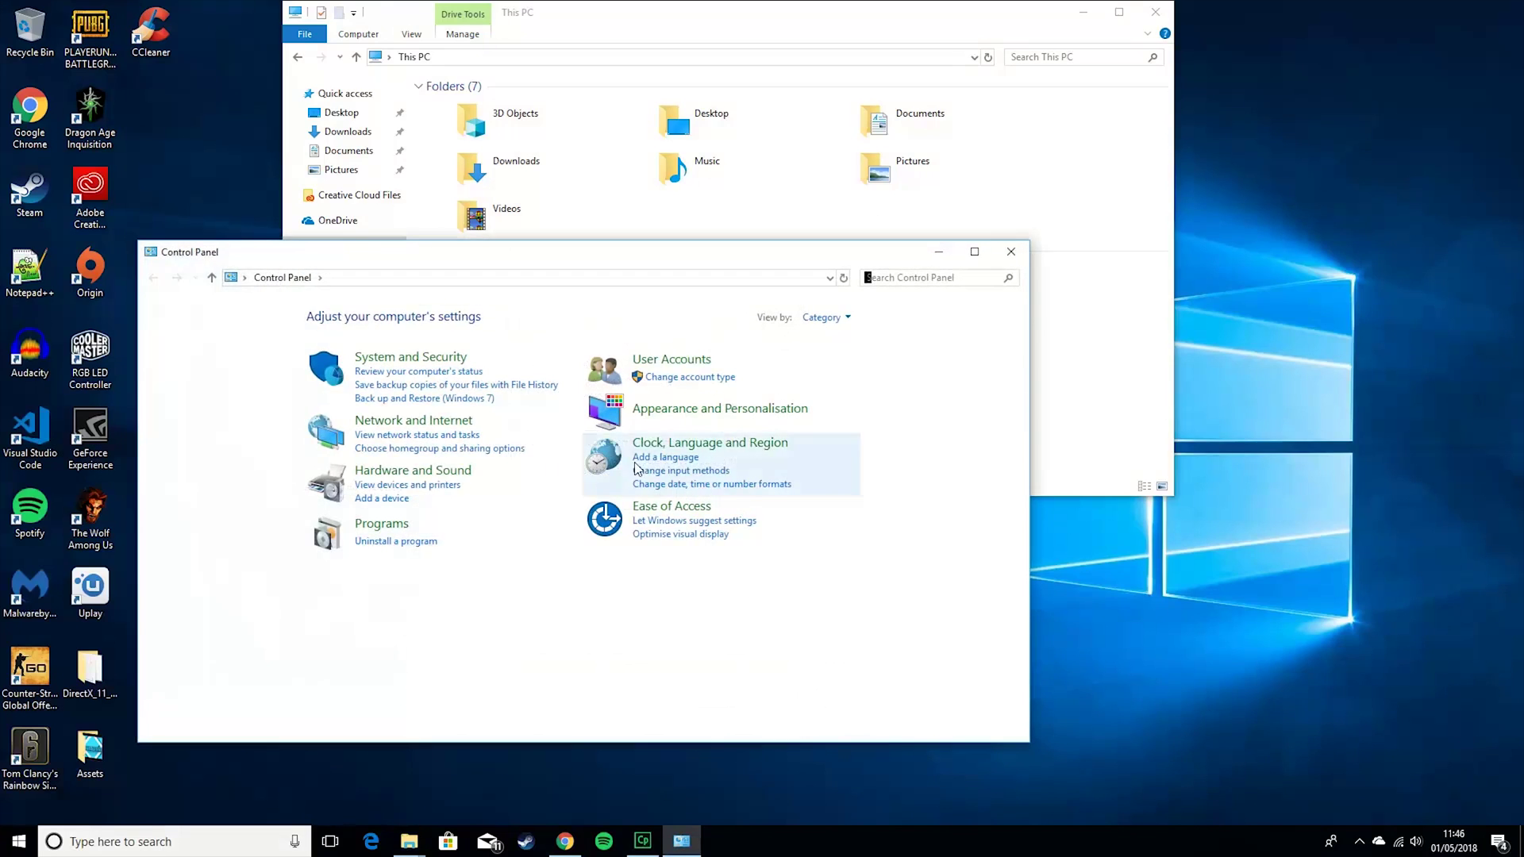
{"action": "type", "text": "power"}
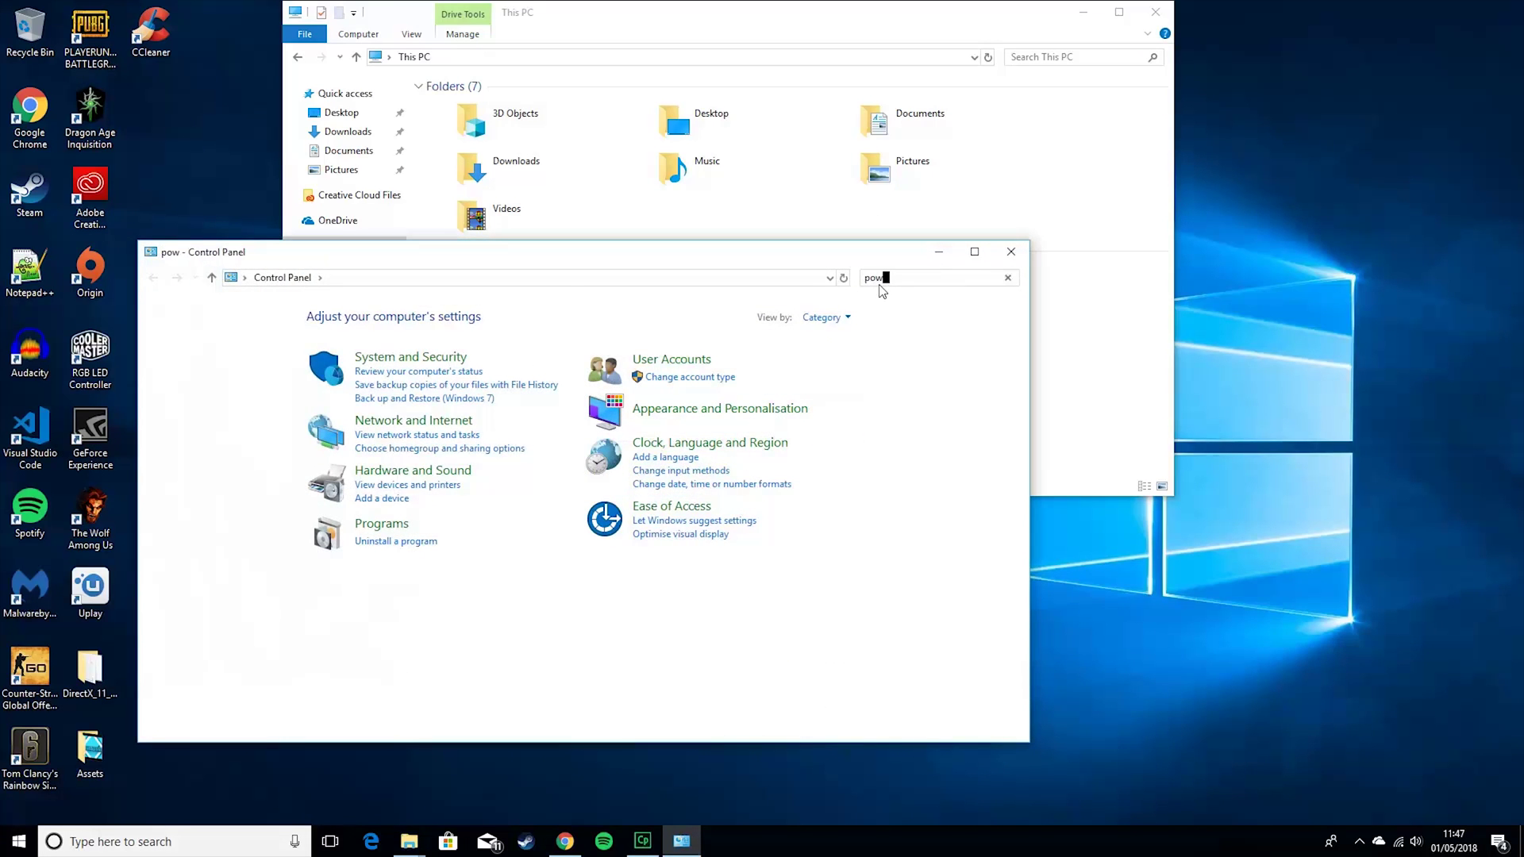
{"action": "left_click", "coordinate": [192, 318]}
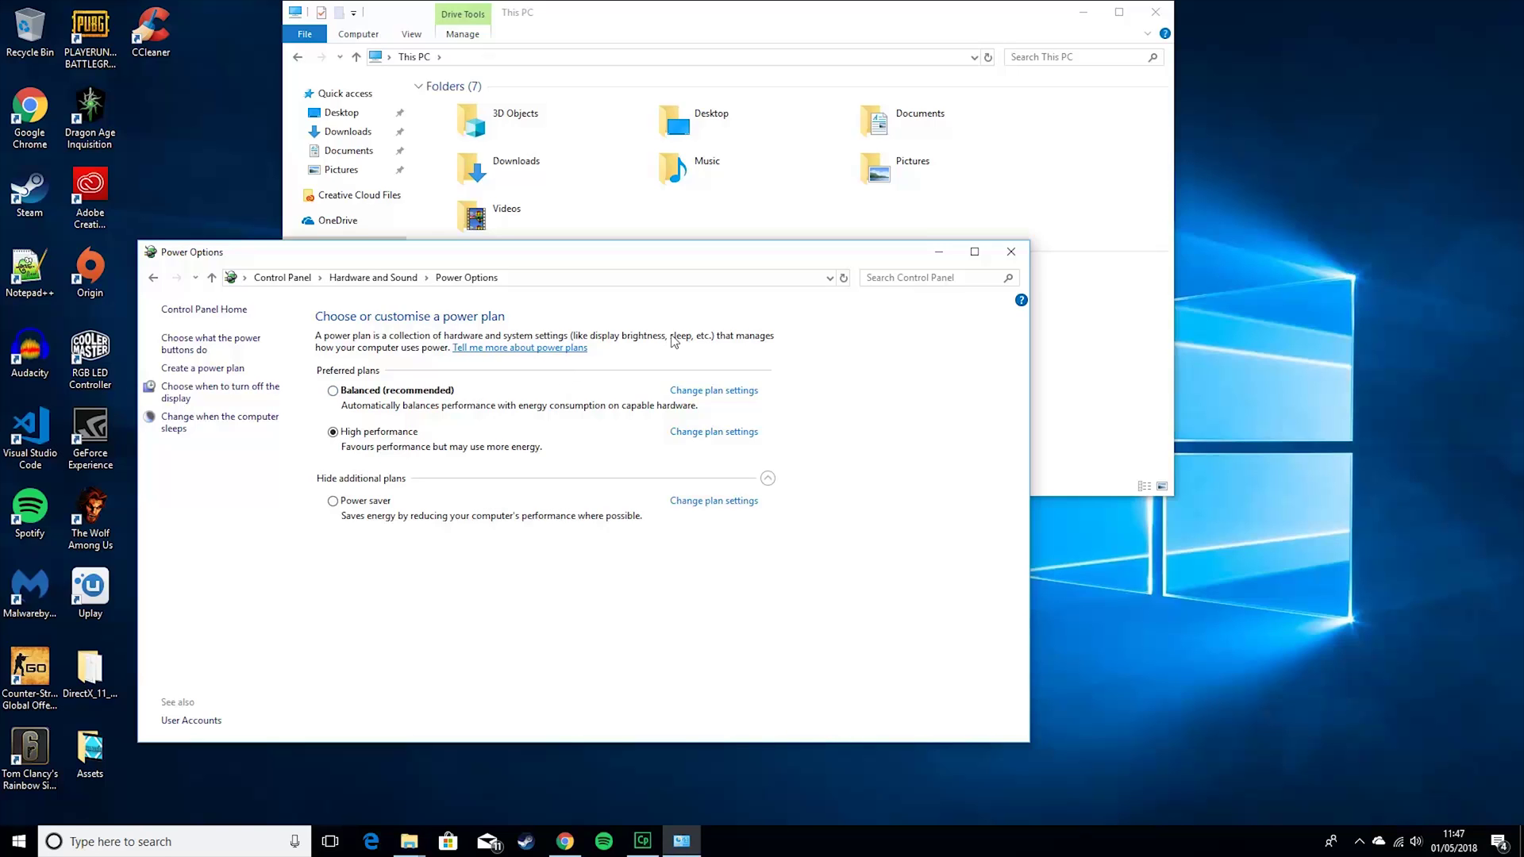
- Search Control Panel for 'advanced' and open View advanced system settings
{"action": "left_click", "coordinate": [905, 278]}
{"action": "type", "text": "adavnc"}
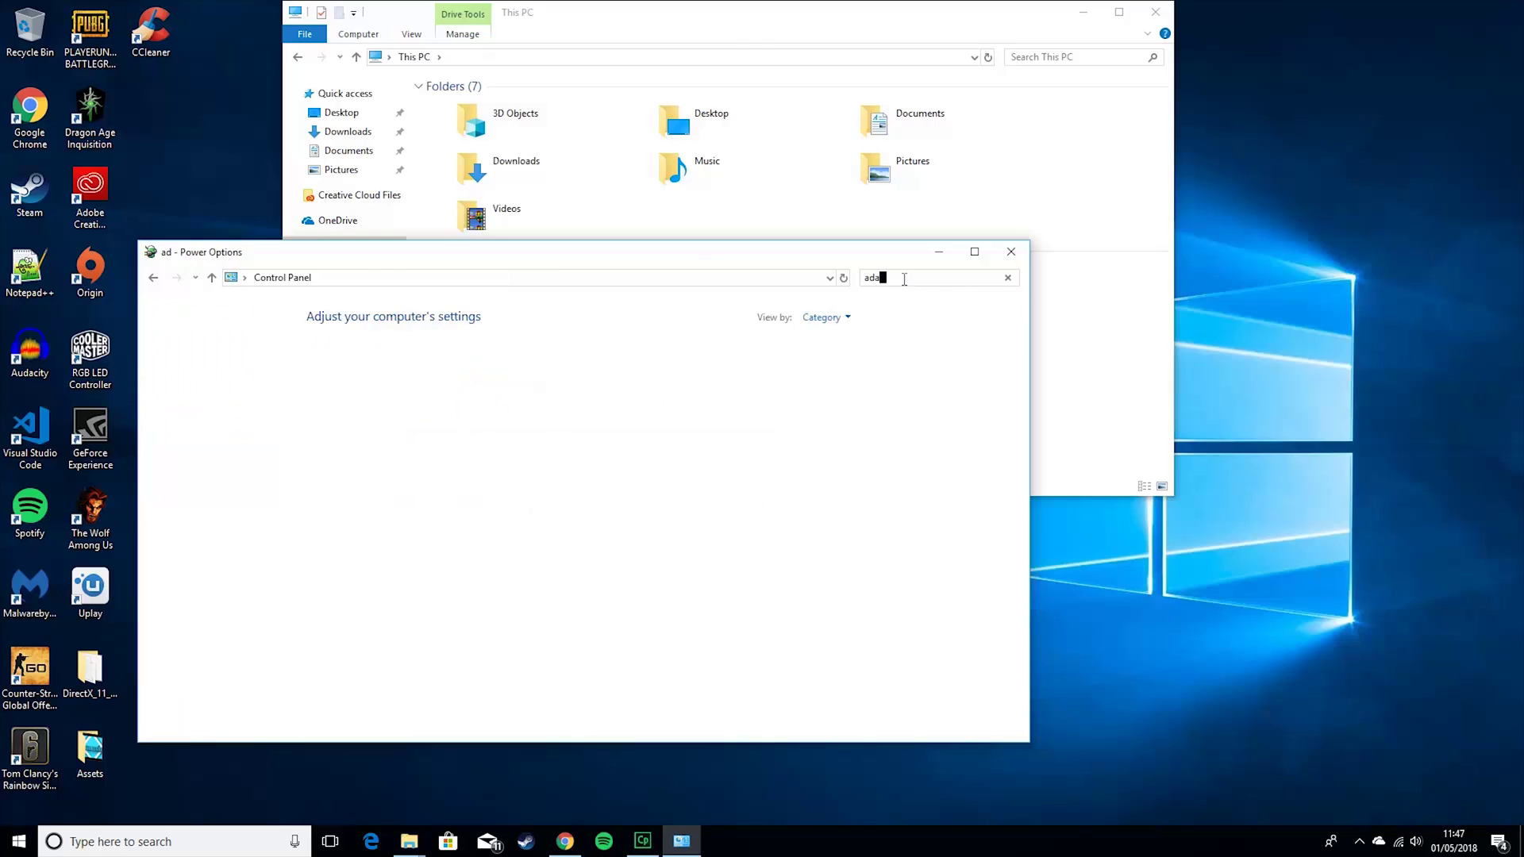
{"action": "key", "text": "BackSpace"}
{"action": "key", "text": "BackSpace"}
{"action": "key", "text": "BackSpace"}
{"action": "key", "text": "BackSpace"}
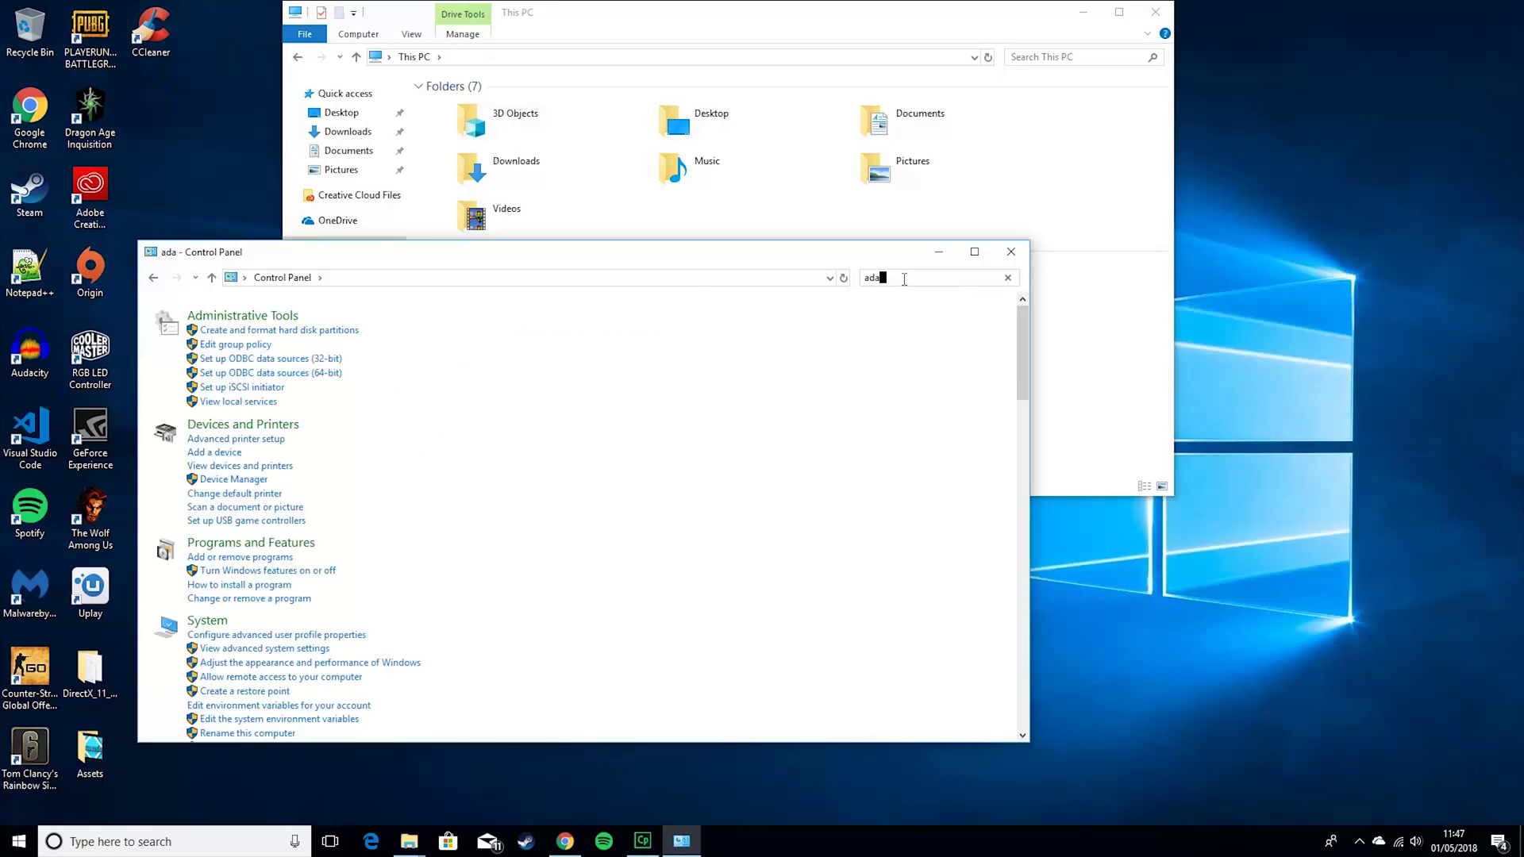
{"action": "type", "text": "vanced"}
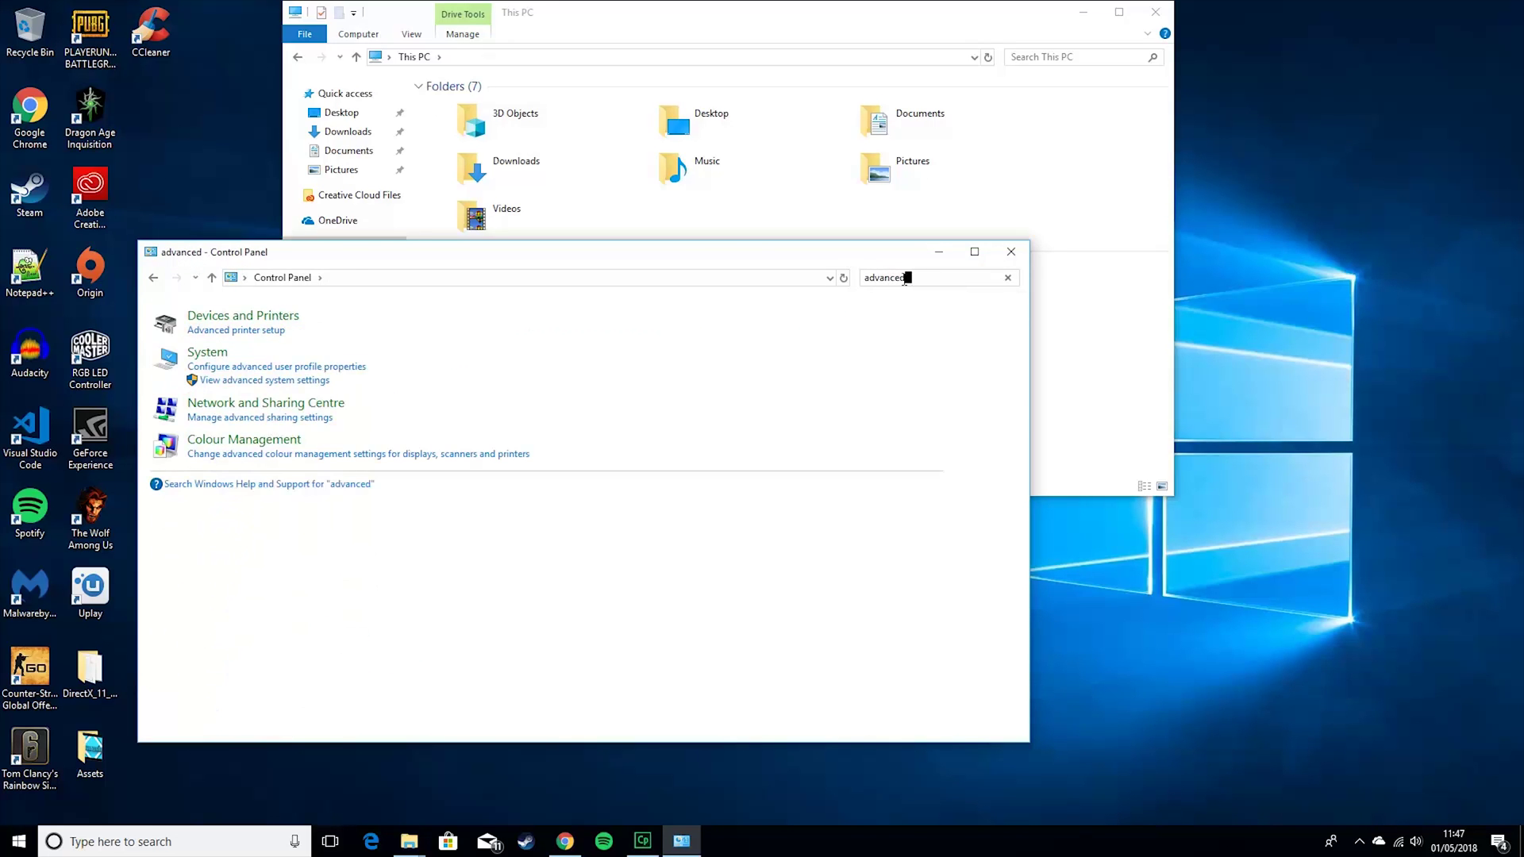
{"action": "left_click", "coordinate": [281, 381]}
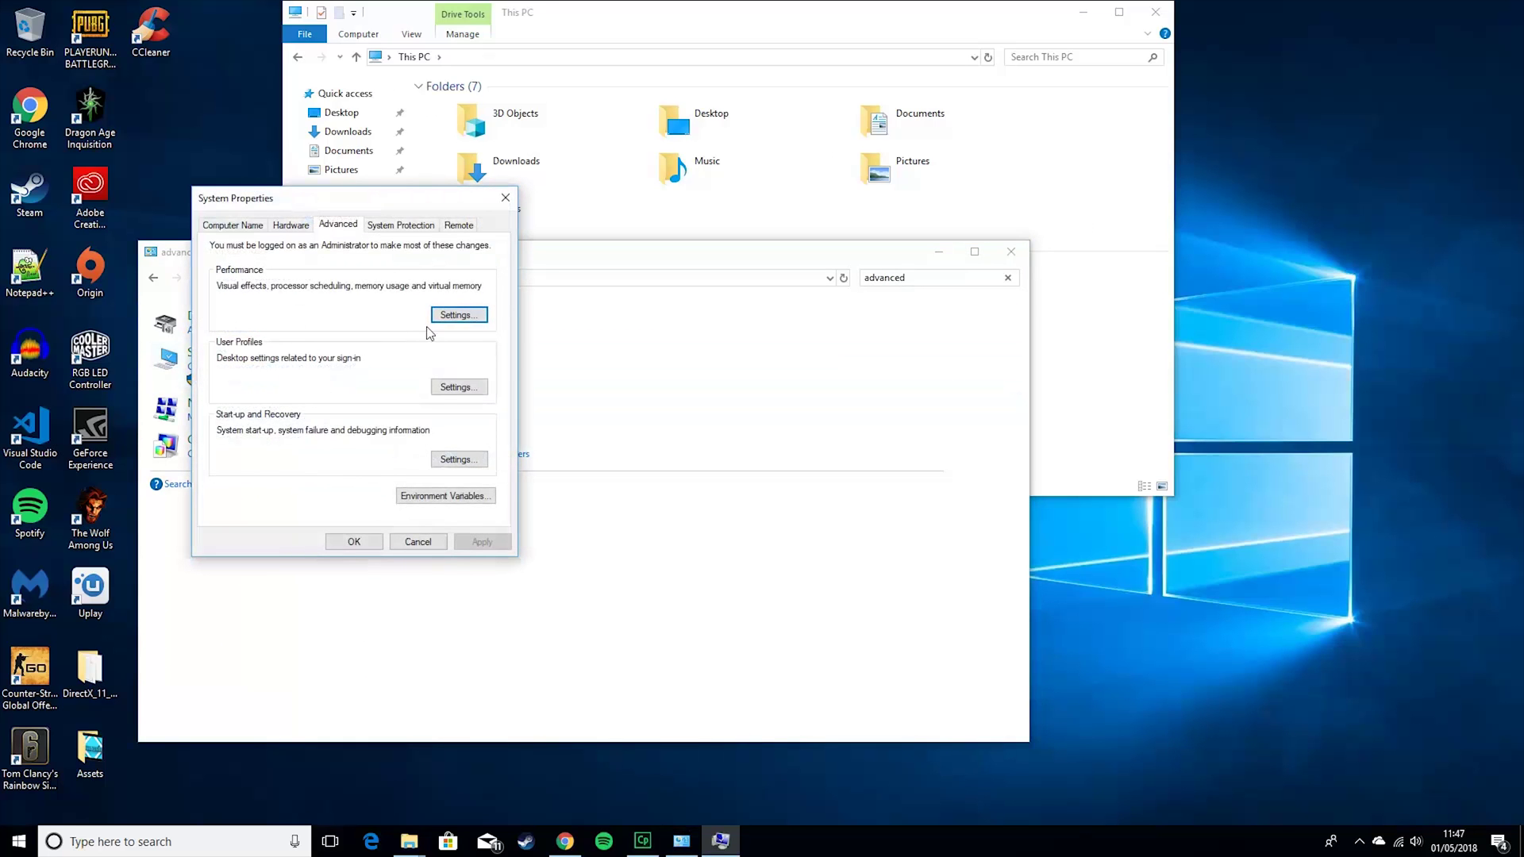
- Apply 'Adjust for best appearance' in Performance Options, then close Performance Options and System Properties
{"action": "left_click", "coordinate": [441, 315]}
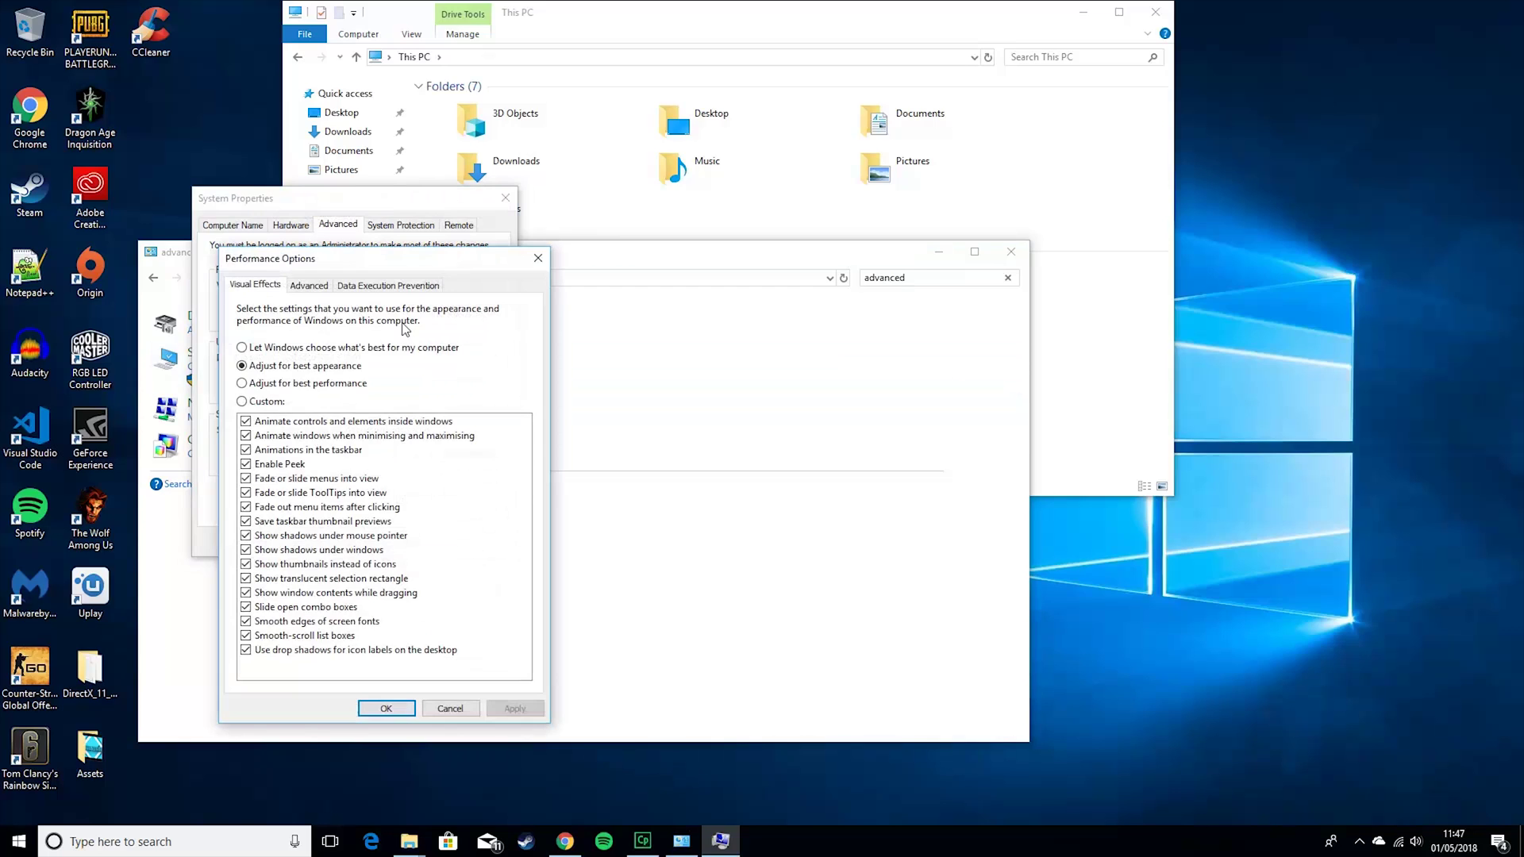
{"action": "left_click", "coordinate": [242, 384]}
{"action": "left_click", "coordinate": [241, 366]}
{"action": "left_click", "coordinate": [505, 706]}
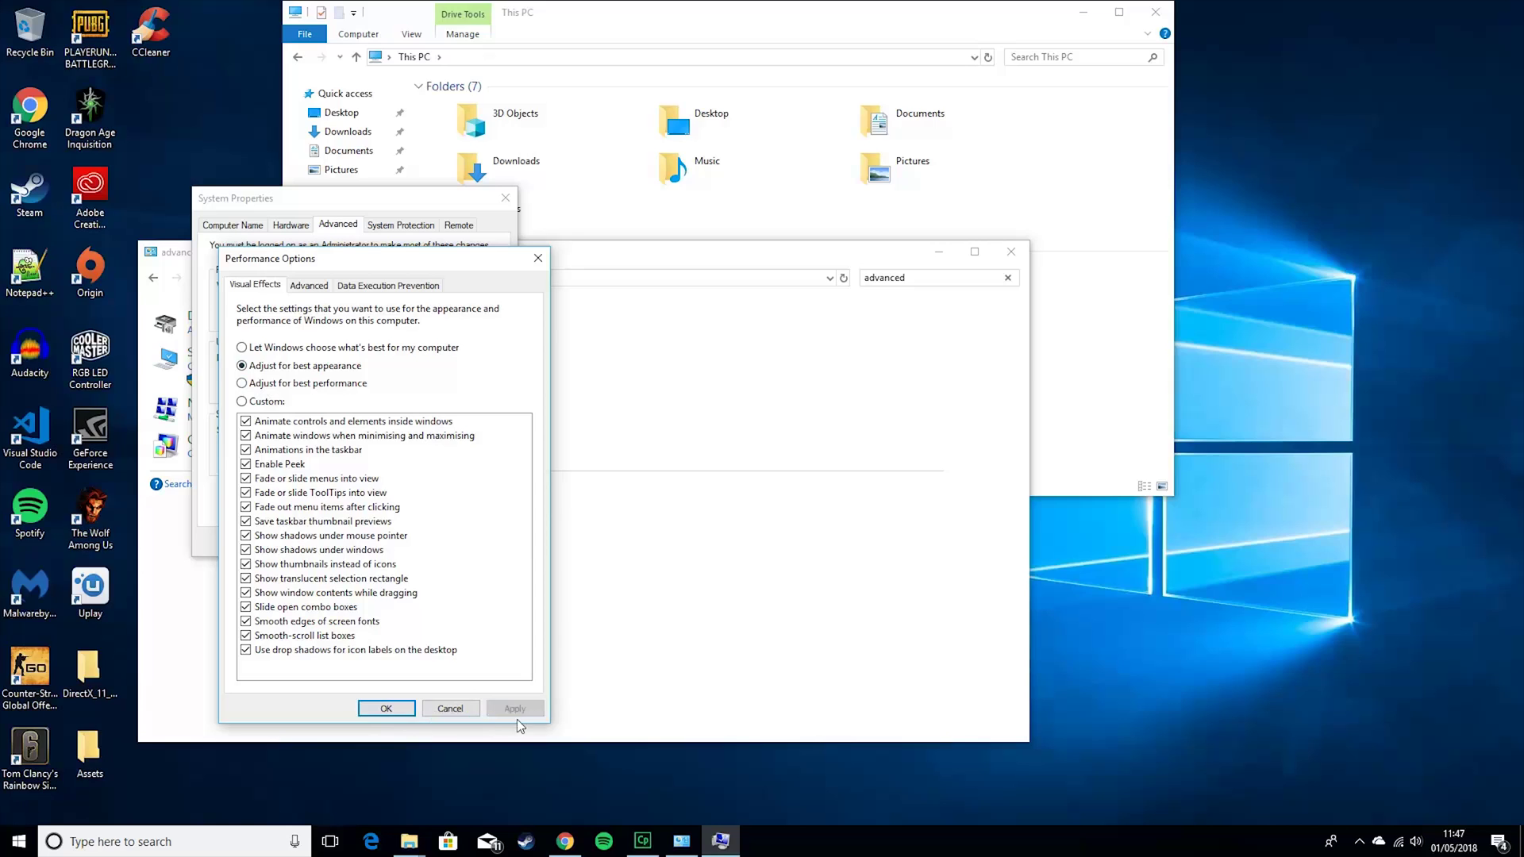
{"action": "left_click", "coordinate": [385, 709]}
{"action": "left_click", "coordinate": [348, 540]}
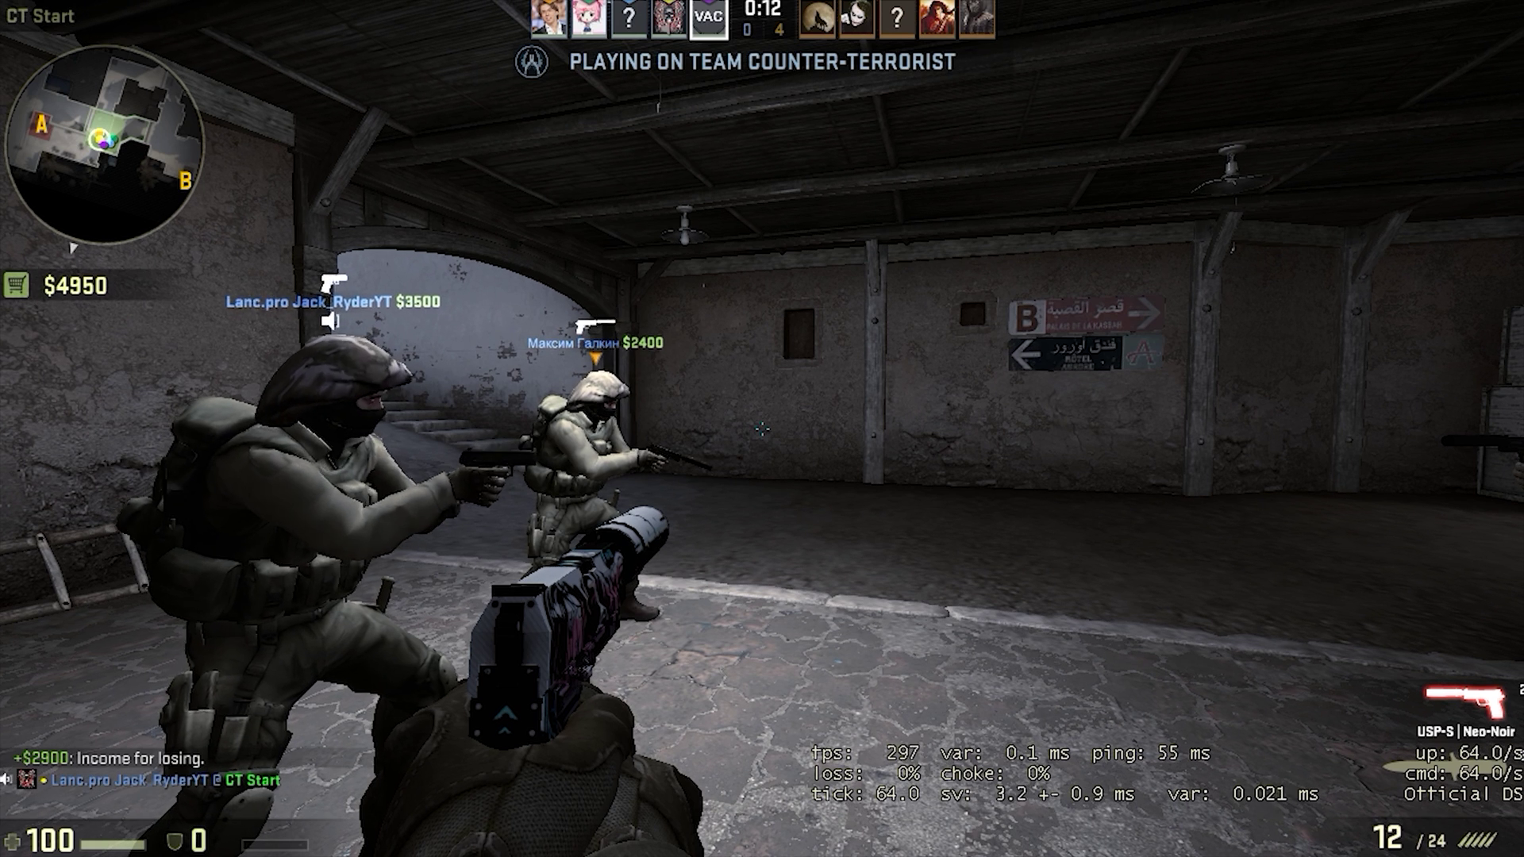
- Buy Kevlar + Helmet, an M4A1-S and a Flashbang from the buy menu
{"action": "key", "text": "b"}
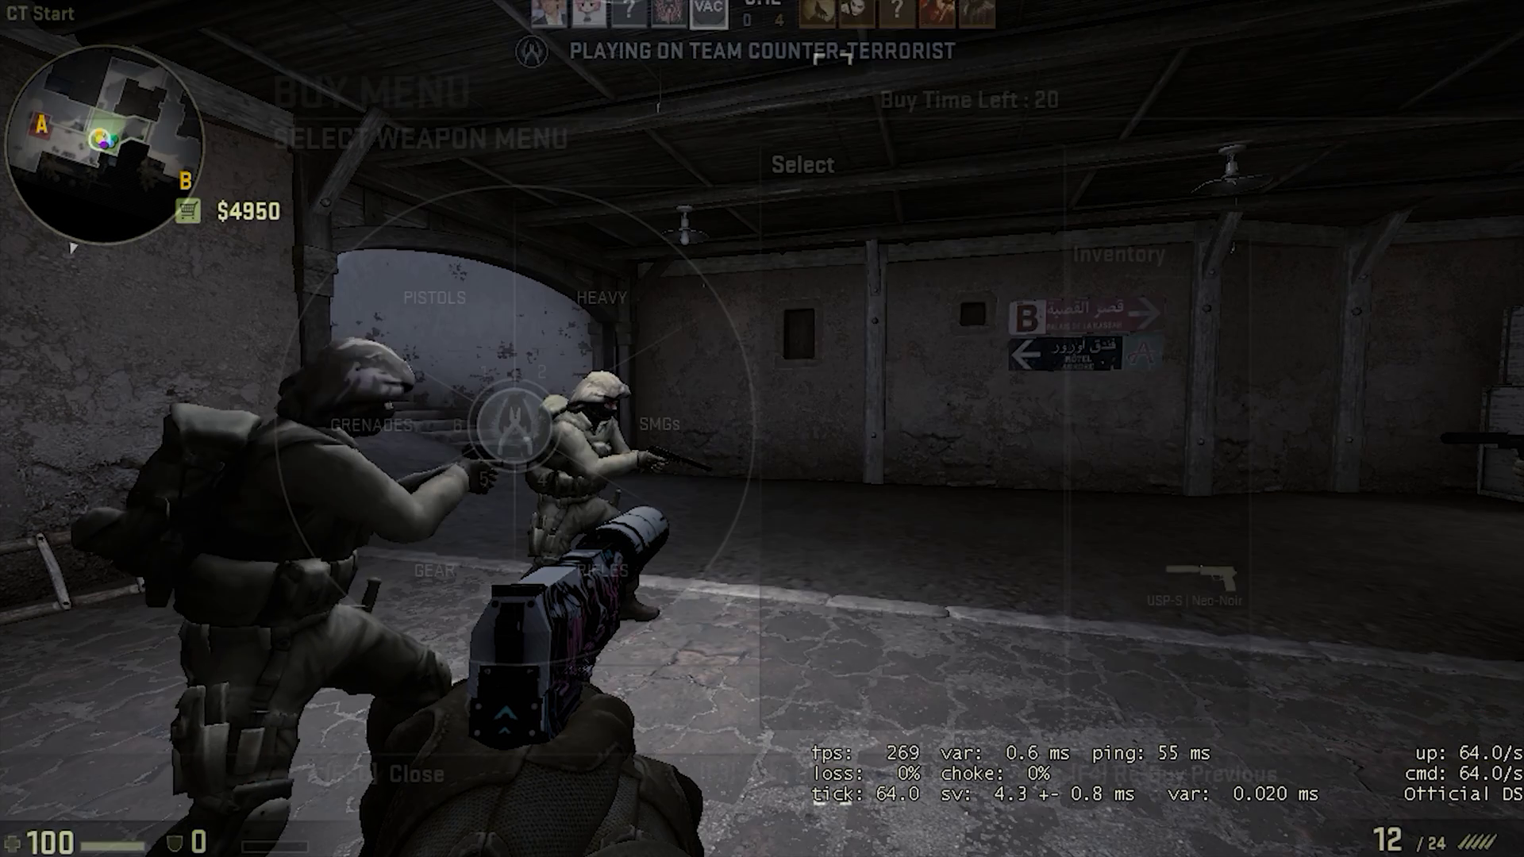
{"action": "key", "text": "5"}
{"action": "left_click", "coordinate": [729, 373]}
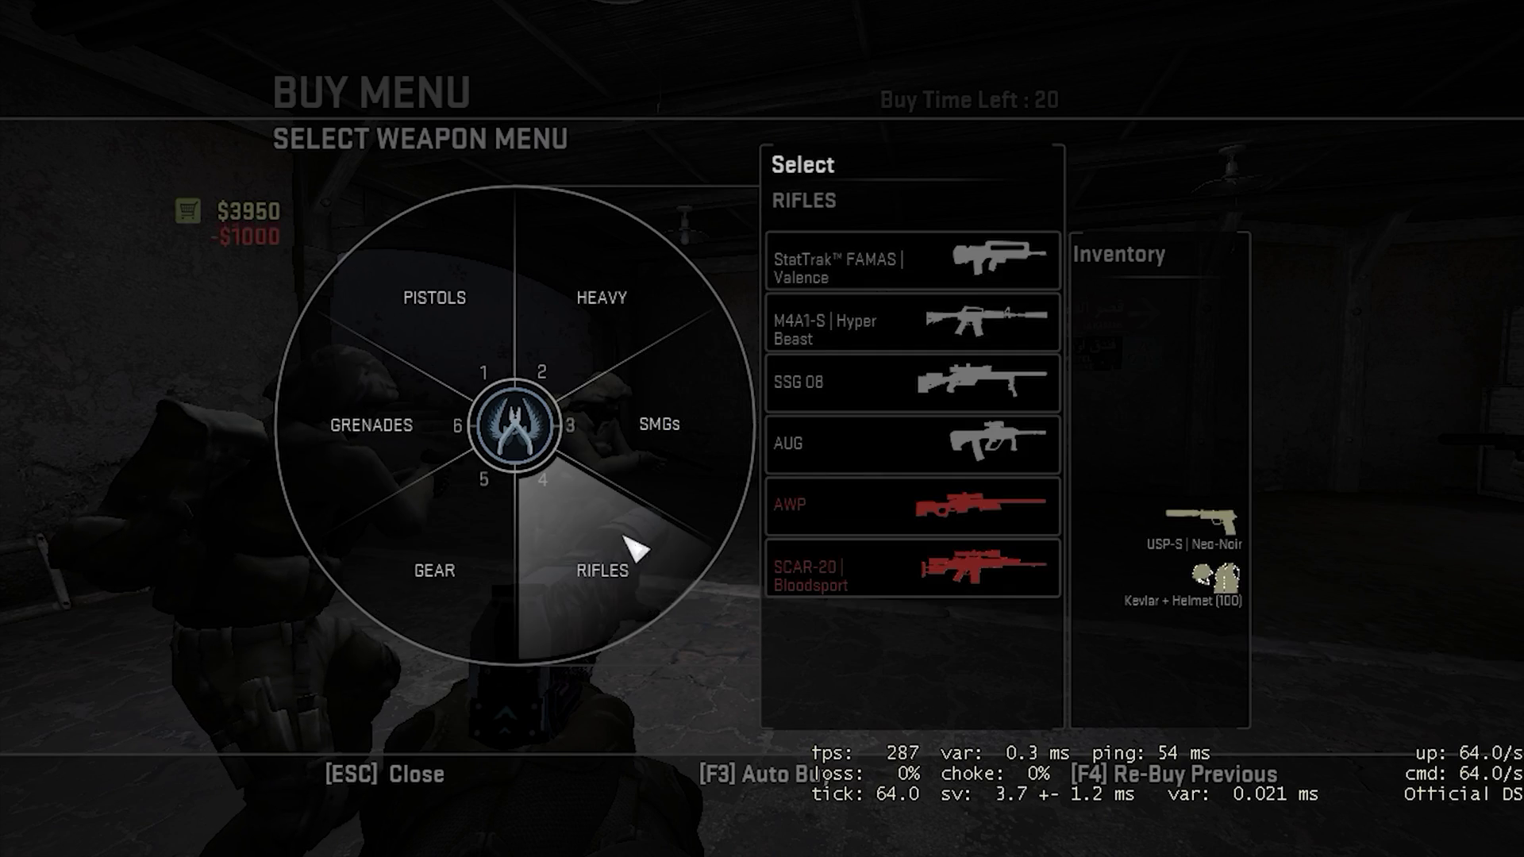
{"action": "left_click", "coordinate": [591, 540]}
{"action": "left_click", "coordinate": [596, 262]}
{"action": "left_click", "coordinate": [364, 486]}
{"action": "left_click", "coordinate": [646, 426]}
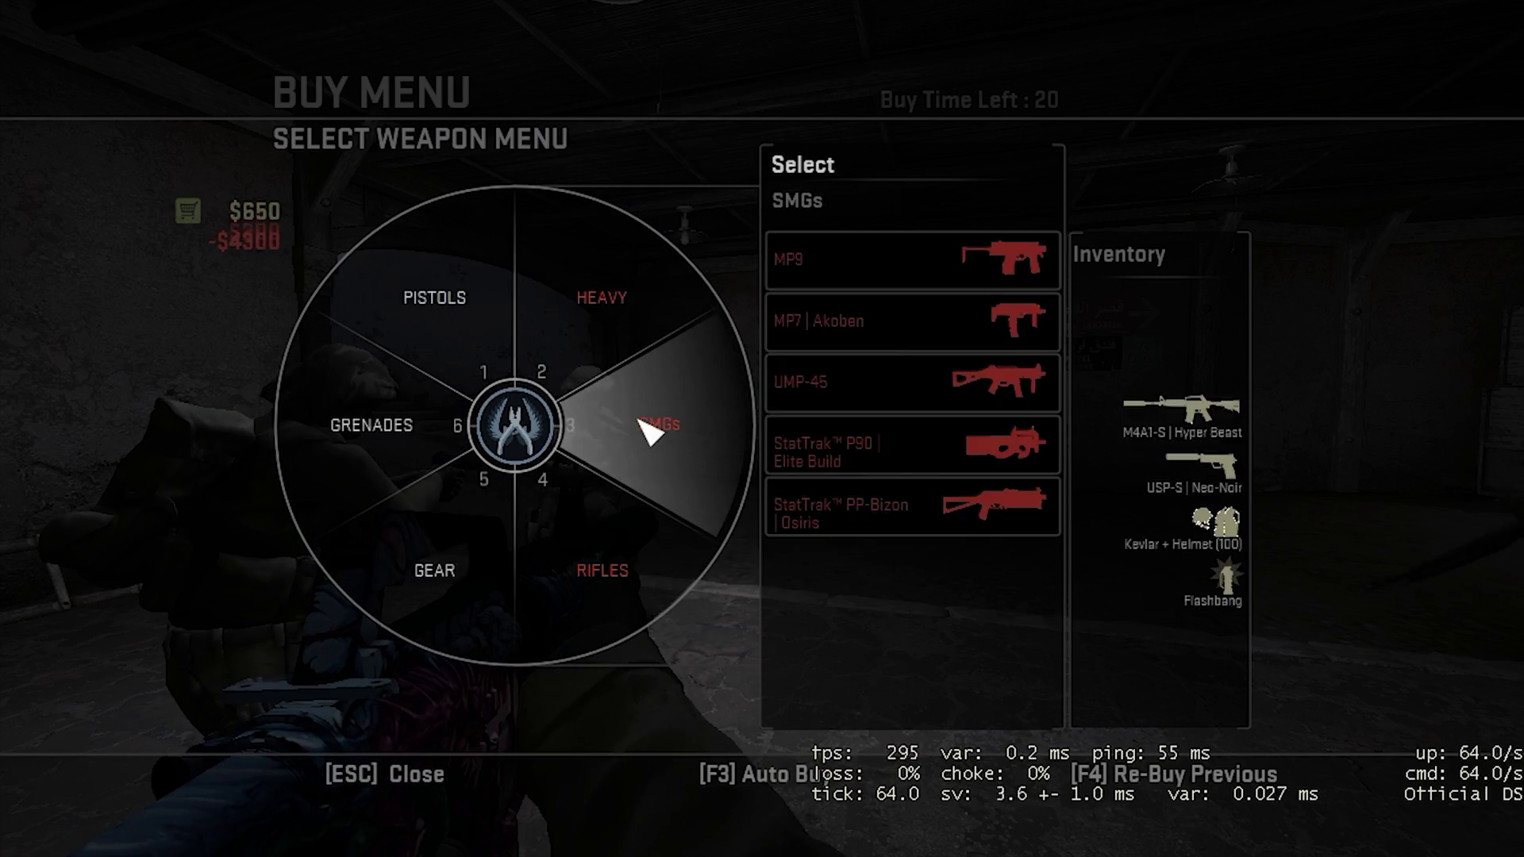
{"action": "key", "text": "Escape"}
- Inspect the knife during freeze time, then advance through Under A and up A Ramp onto Bombsite A
{"action": "key", "text": "3"}
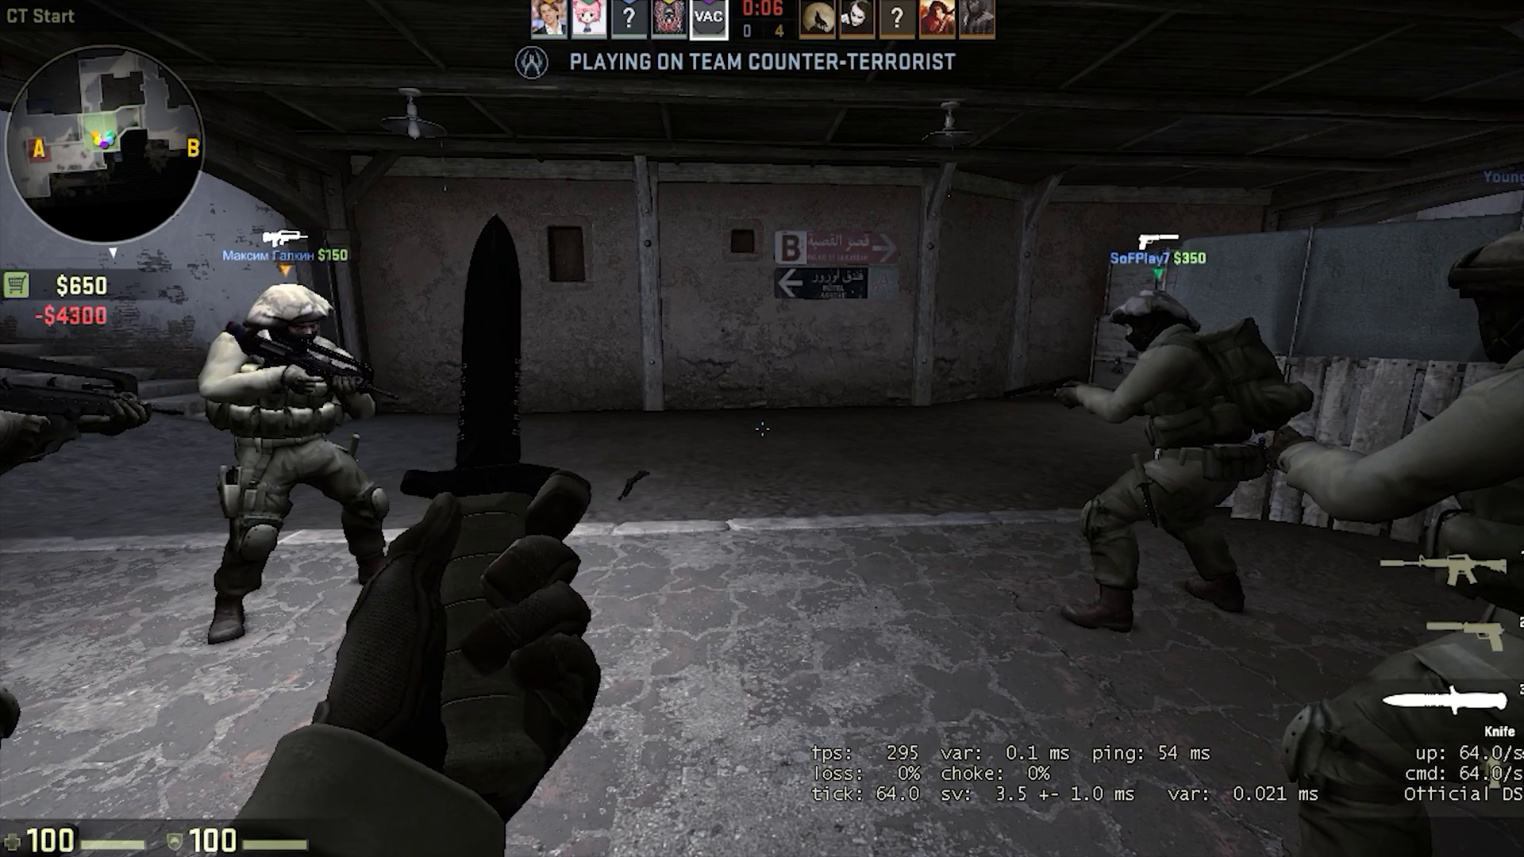
{"action": "key", "text": "f"}
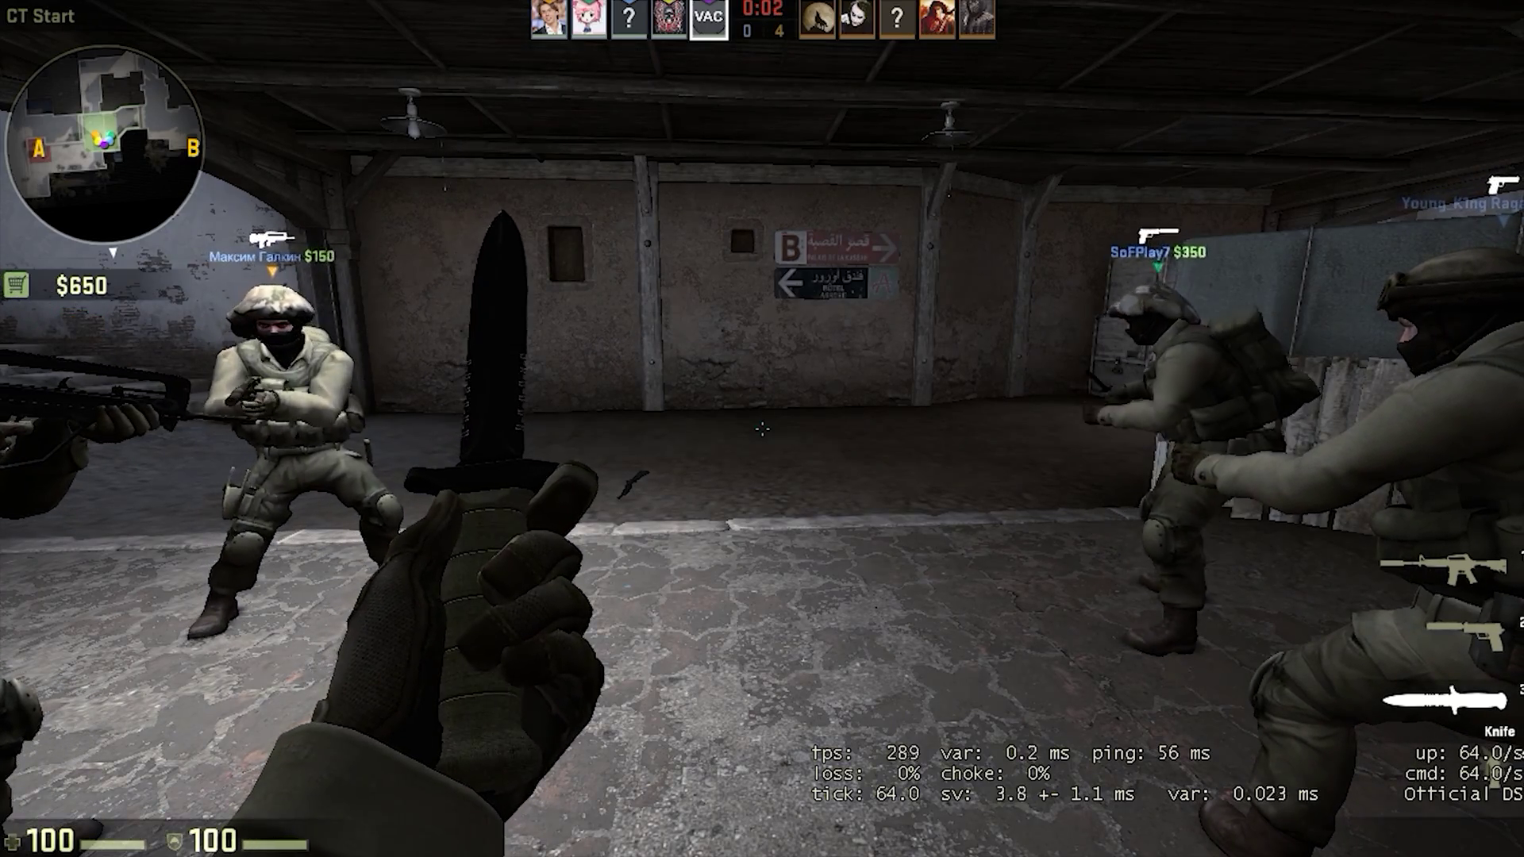
{"action": "key", "text": "w"}
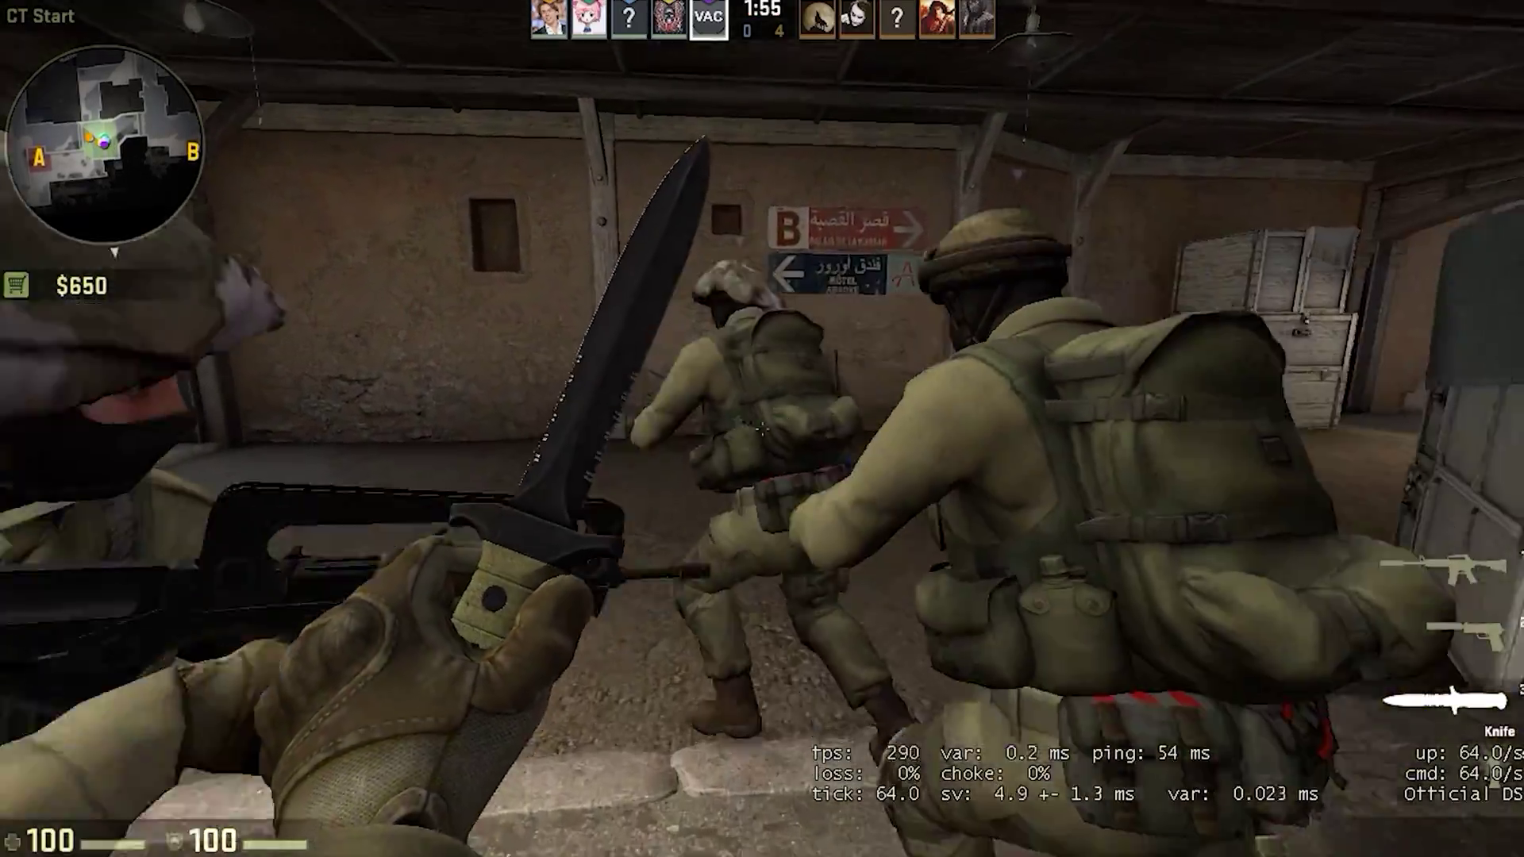
{"action": "key", "text": "4"}
{"action": "key", "text": "3"}
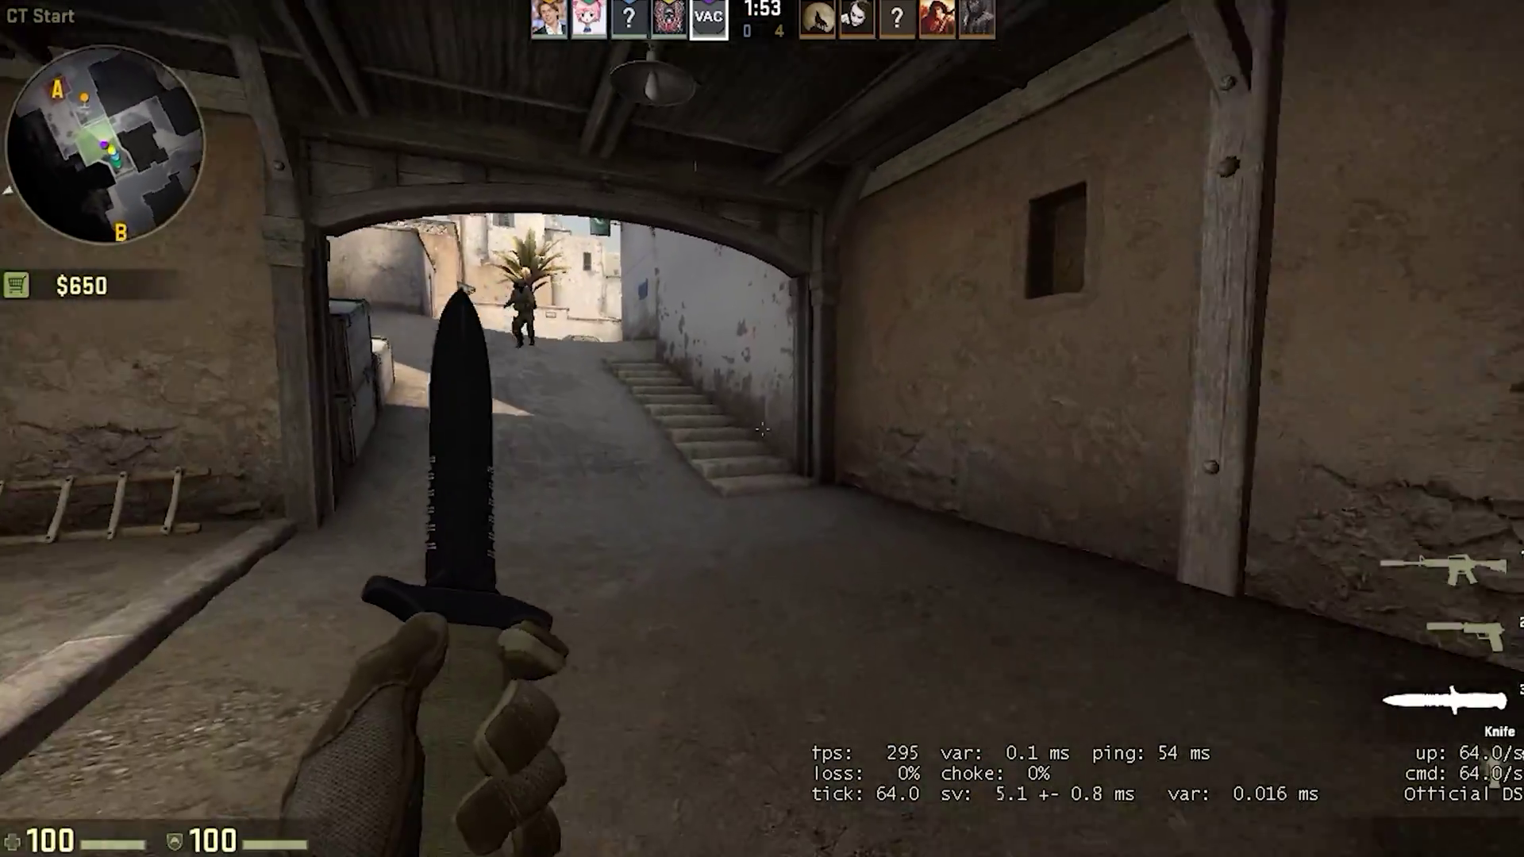
{"action": "key", "text": "w"}
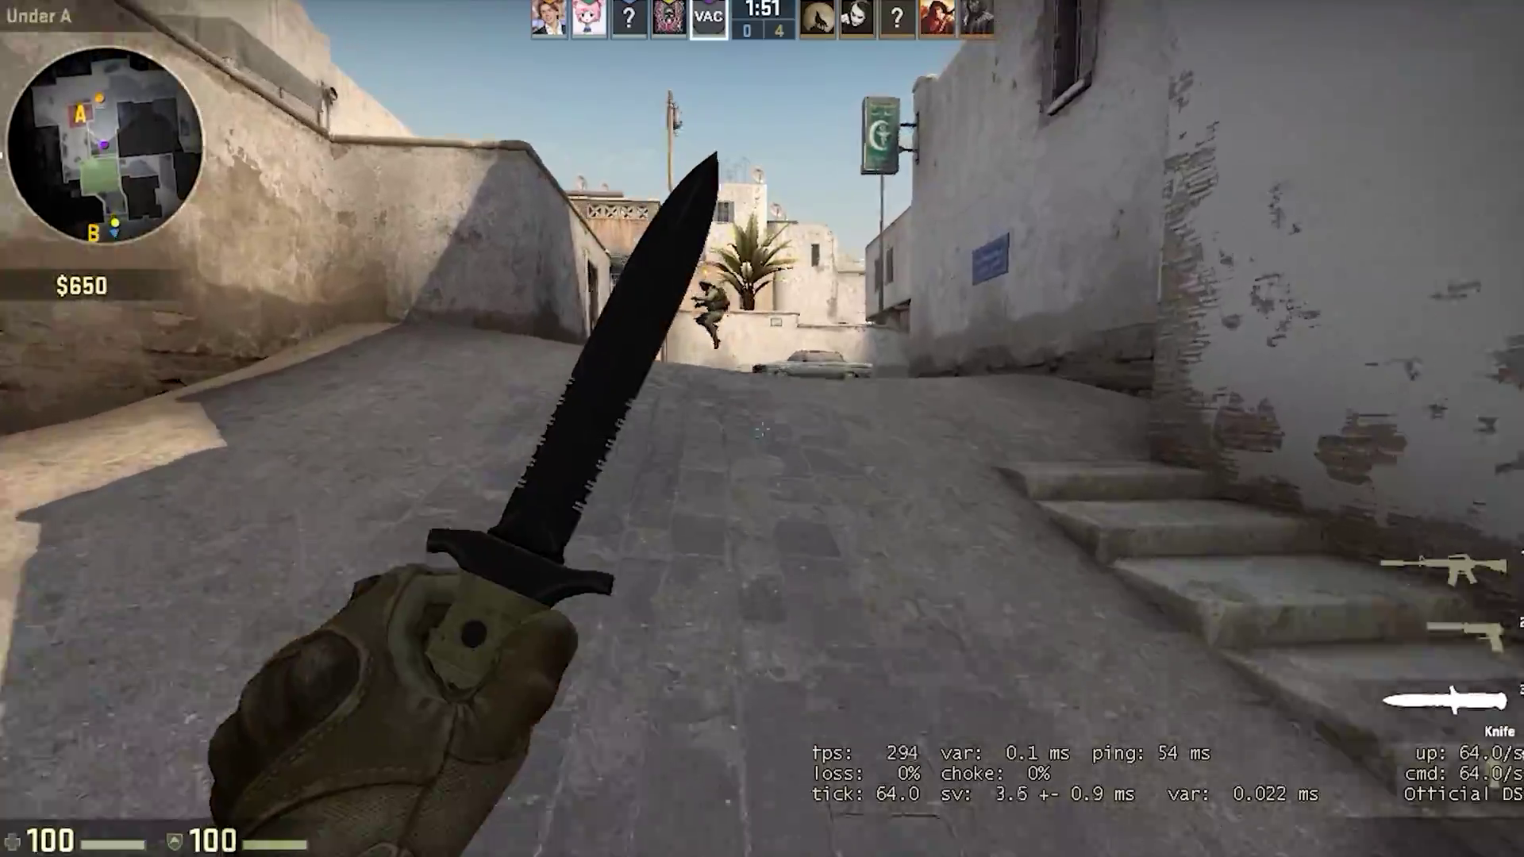
{"action": "key", "text": "w"}
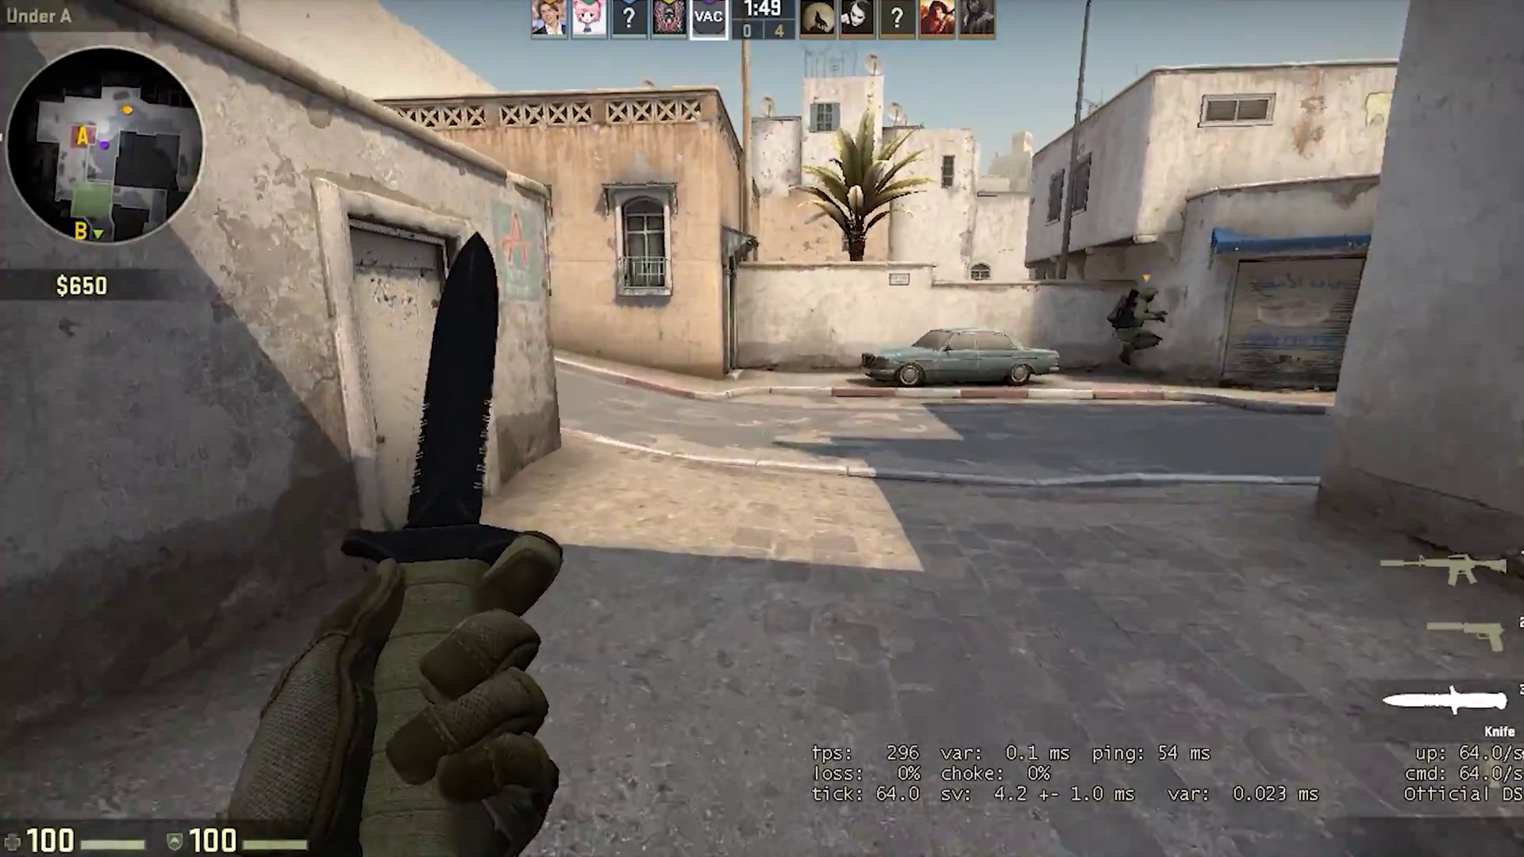
{"action": "key", "text": "w"}
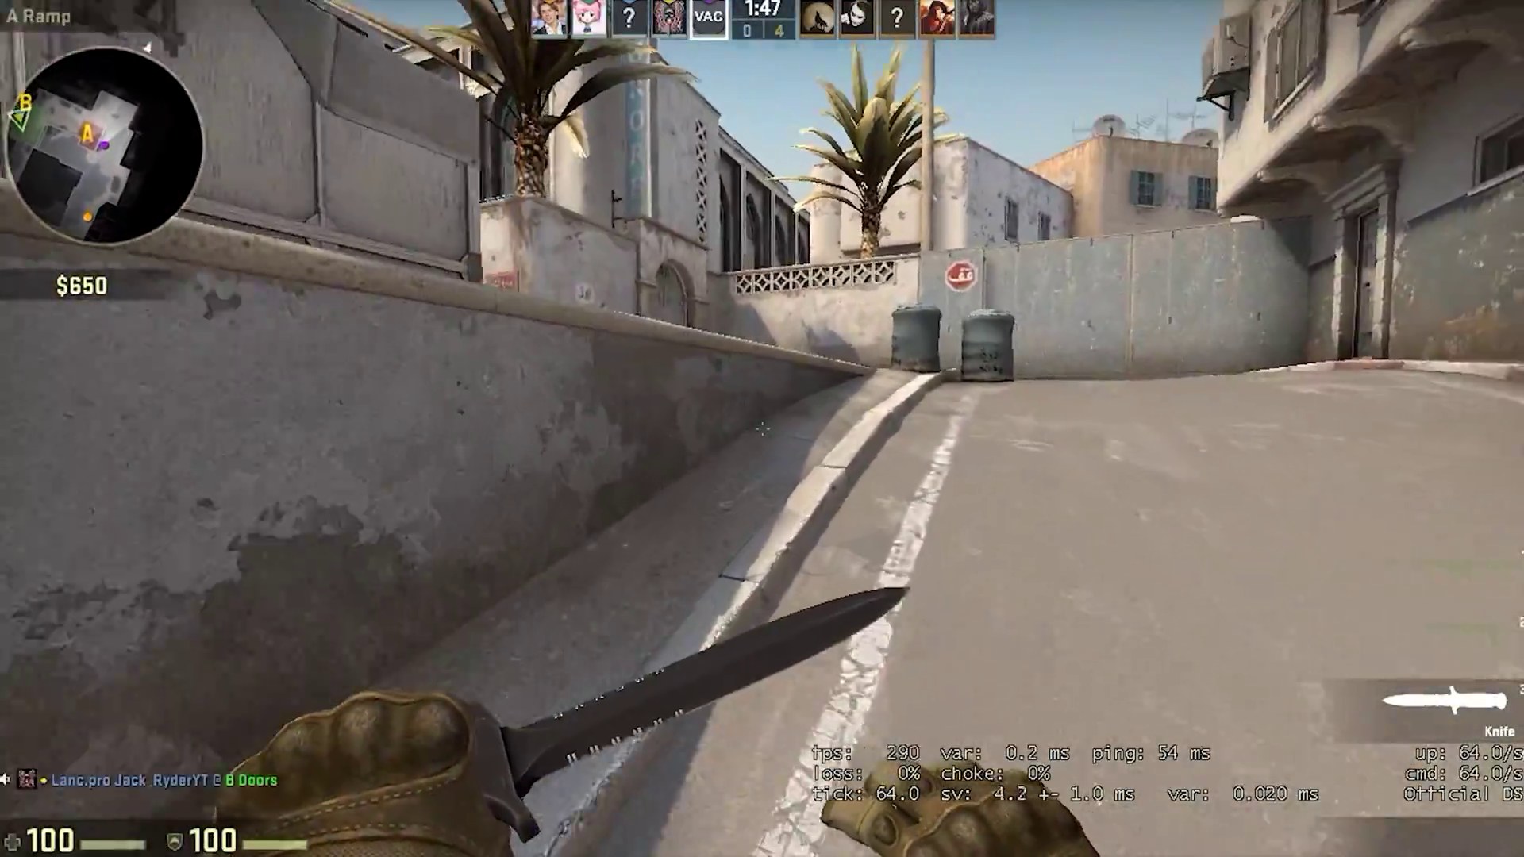
{"action": "key", "text": "w"}
- Draw the M4A1-S, climb via Short Stairs onto Catwalk, shoot the enemy there and reload
{"action": "key", "text": "3"}
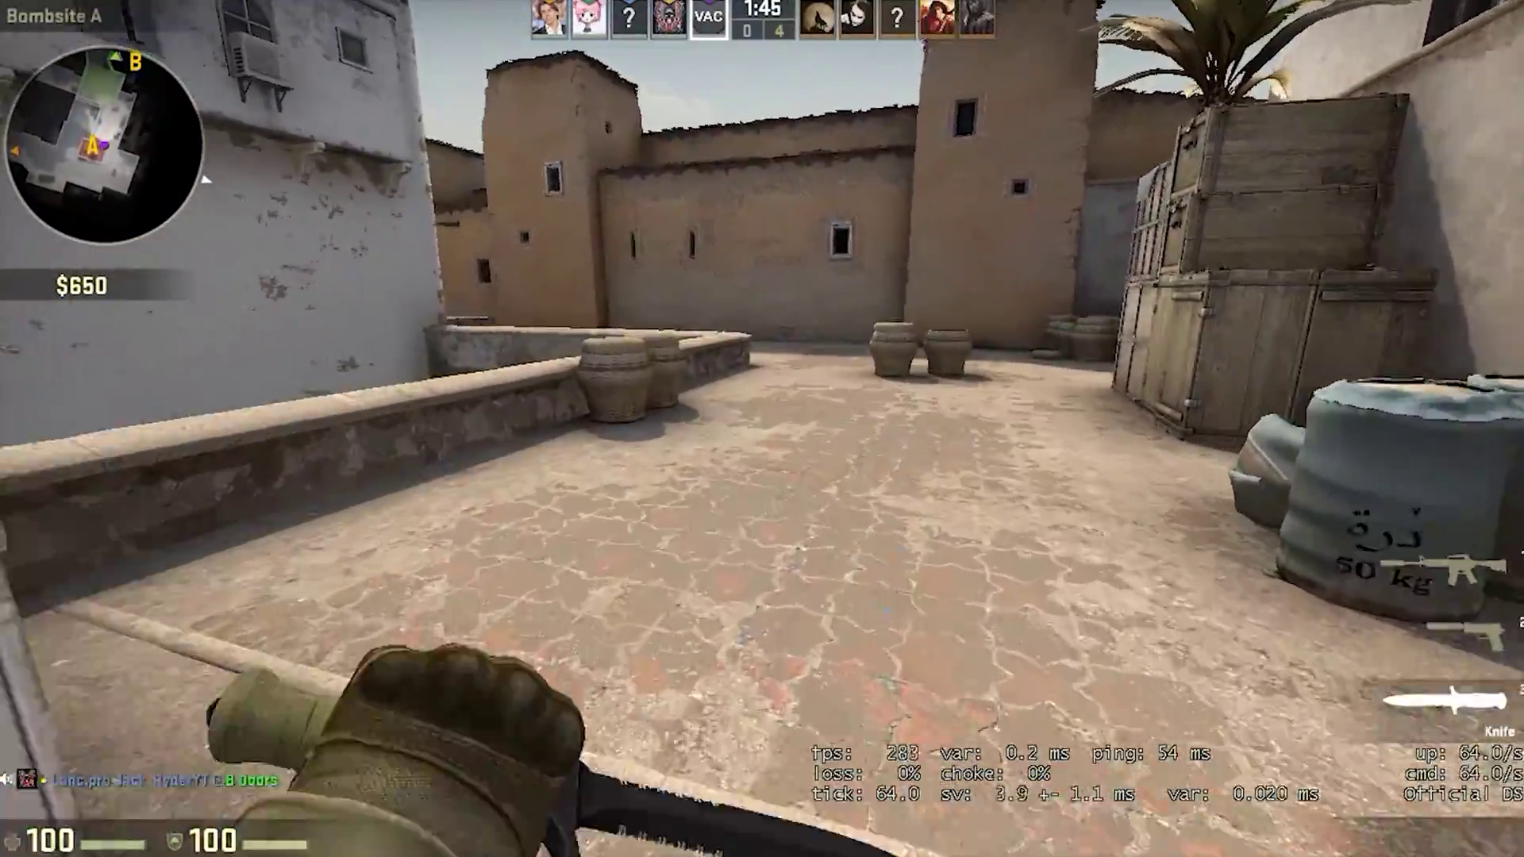
{"action": "key", "text": "1"}
{"action": "key", "text": "w"}
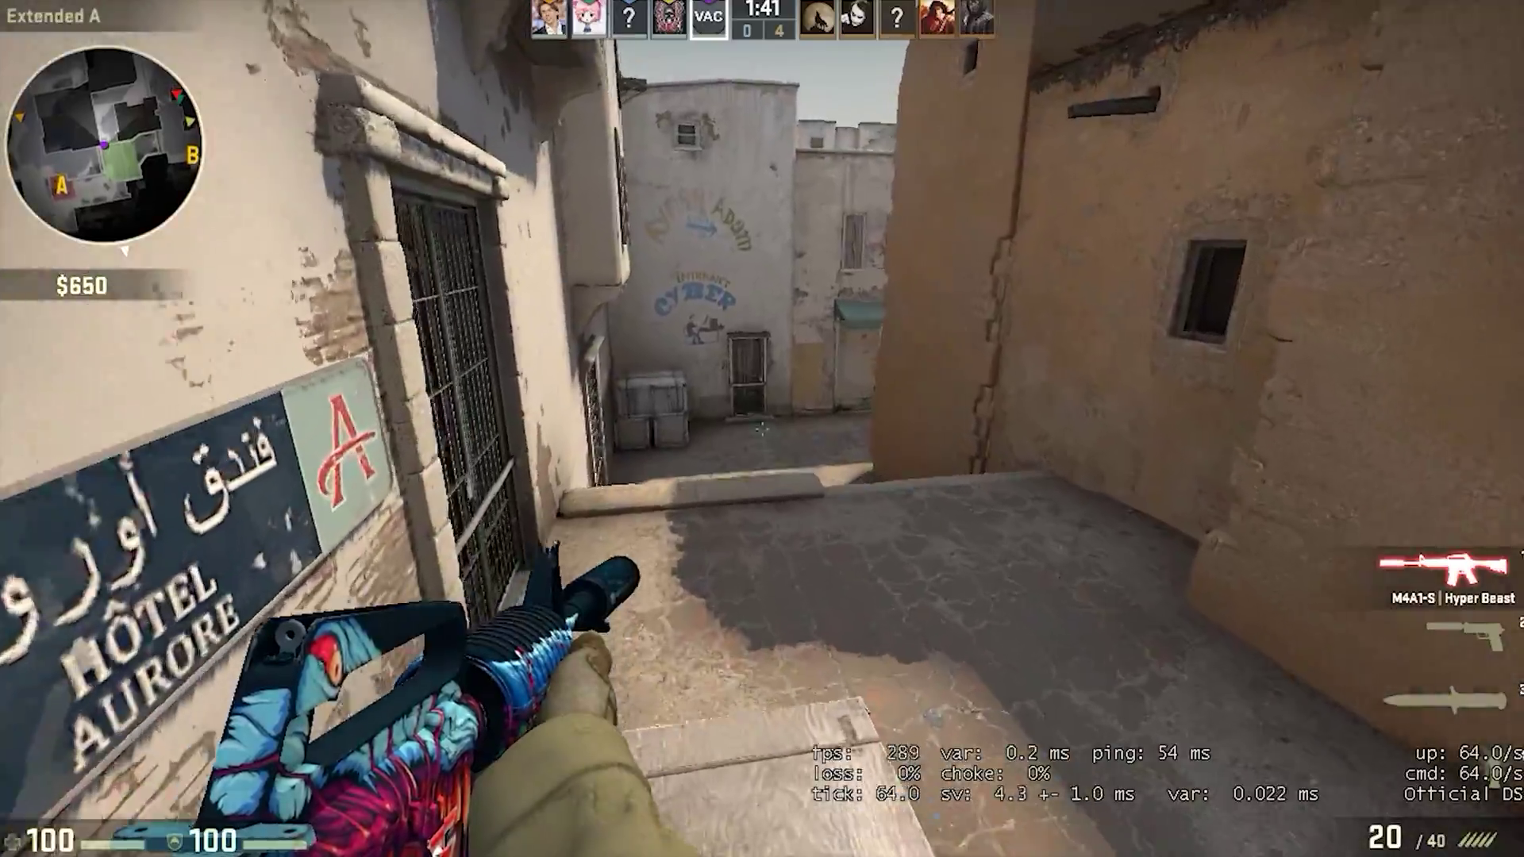
{"action": "key", "text": "w"}
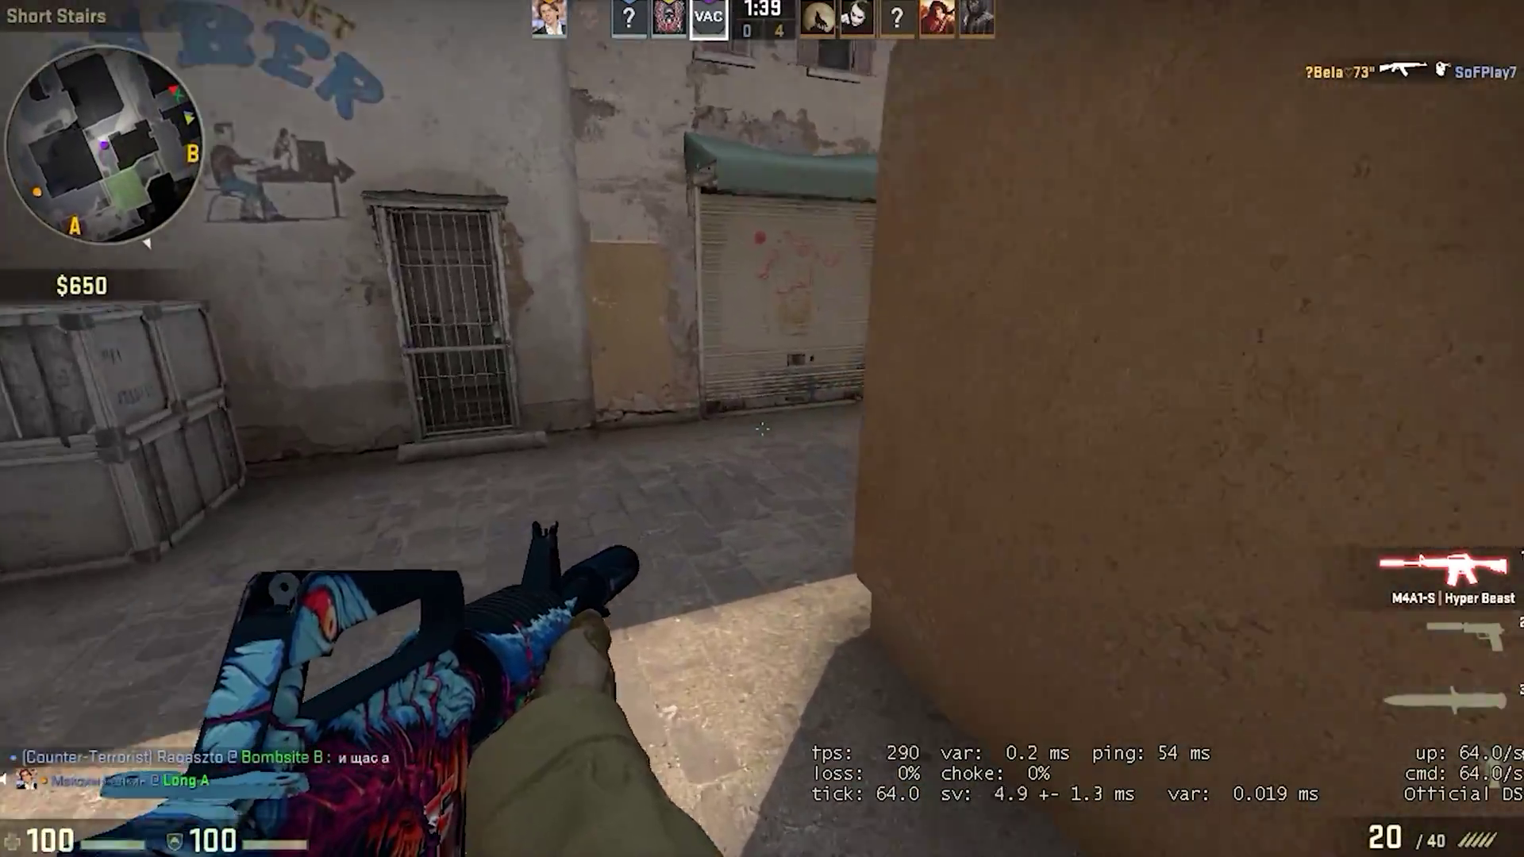
{"action": "key", "text": "w"}
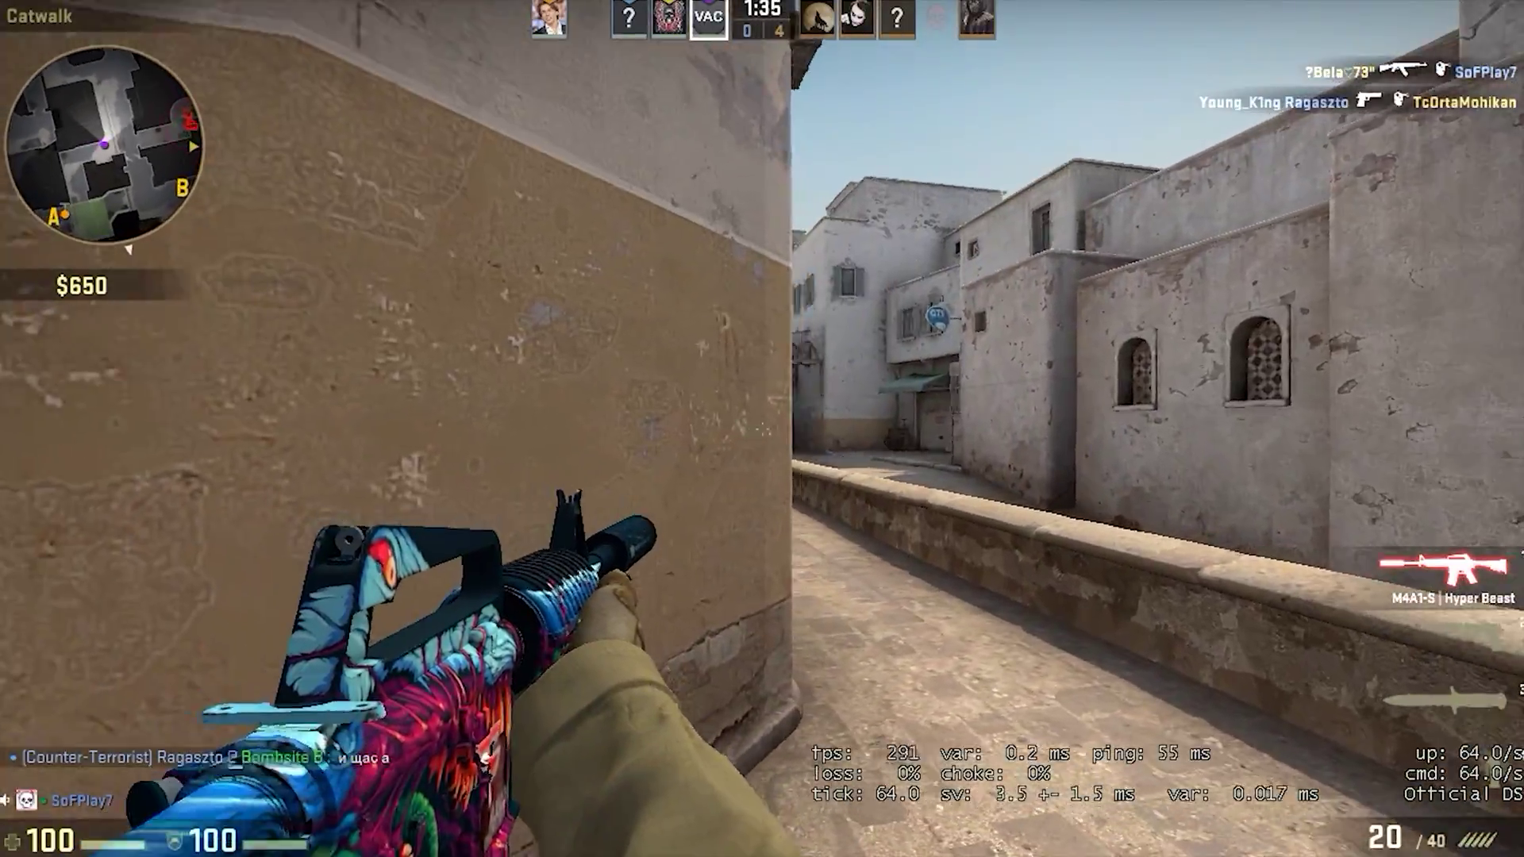
{"action": "key", "text": "d"}
{"action": "left_click", "coordinate": [762, 429]}
{"action": "key", "text": "r"}
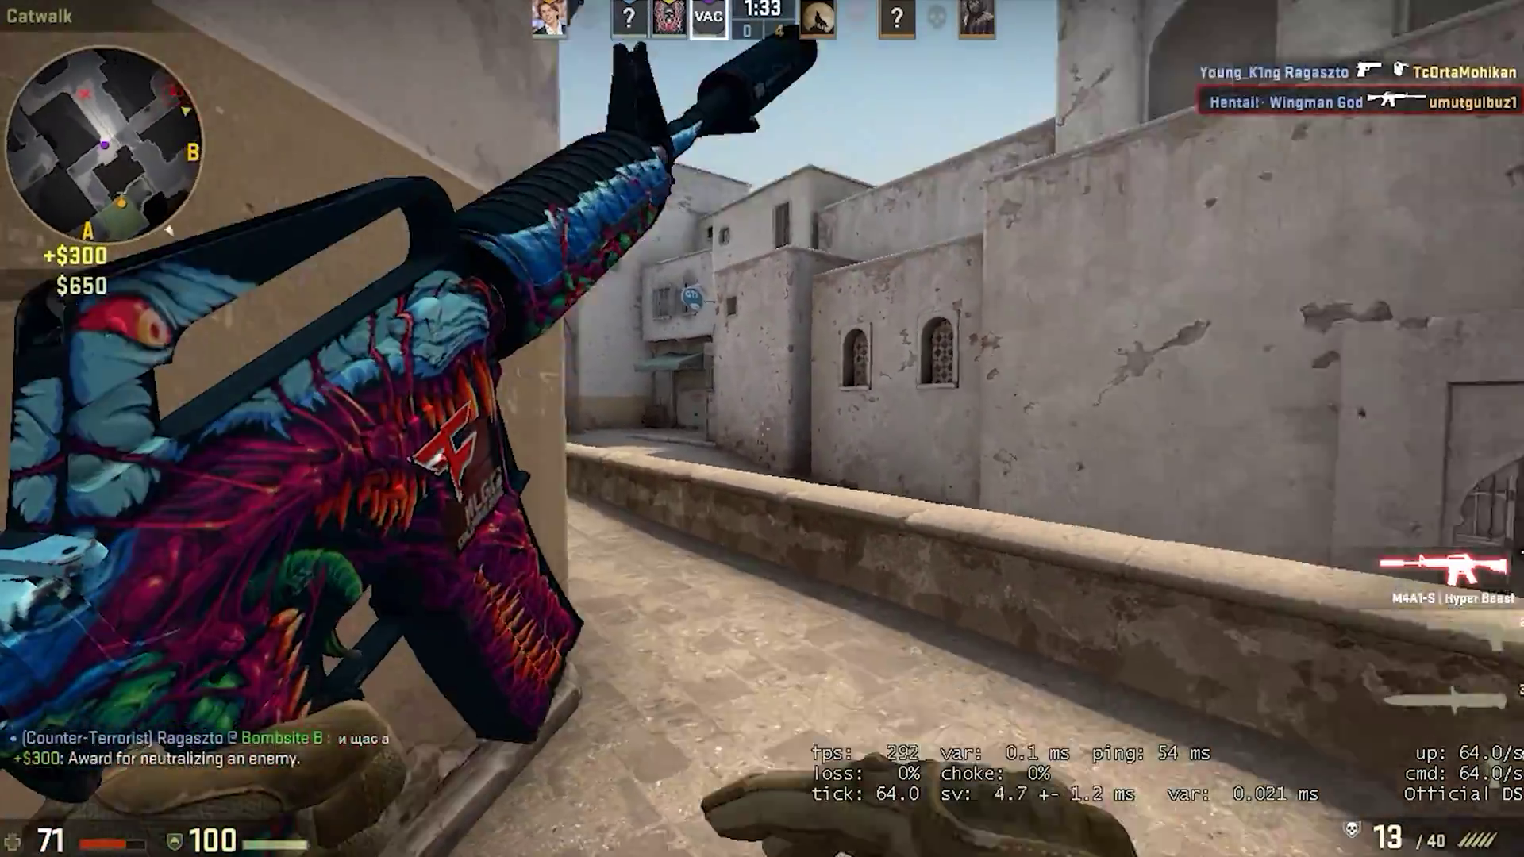
{"action": "mouse_move", "coordinate": [761, 428]}
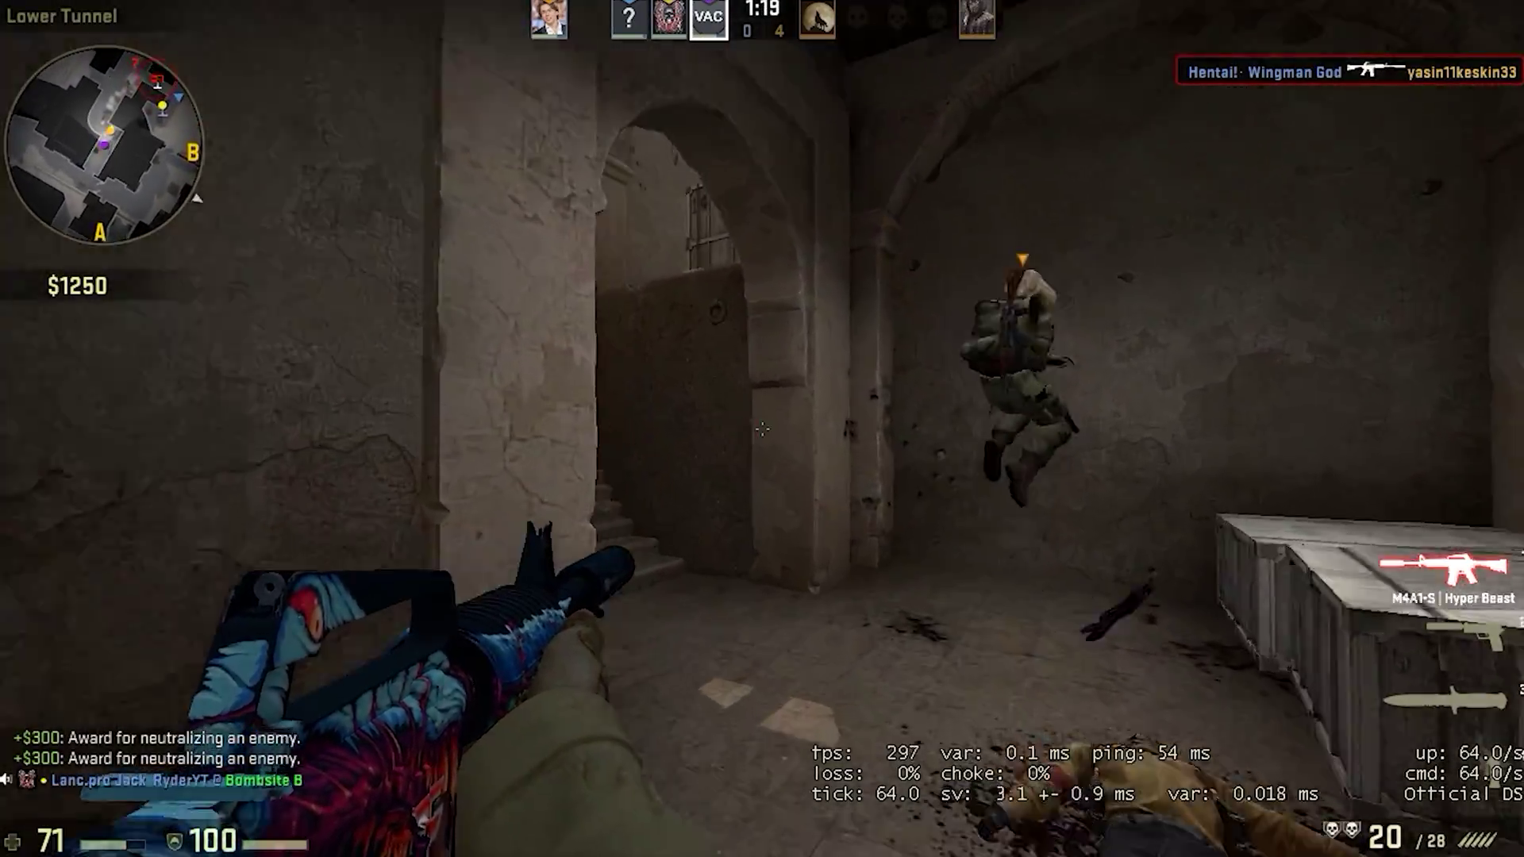
- Kill the tunnel enemy with the M4A1-S and pistol, then reload moving into Upper Tunnel
{"action": "key", "text": "1"}
{"action": "key", "text": "w"}
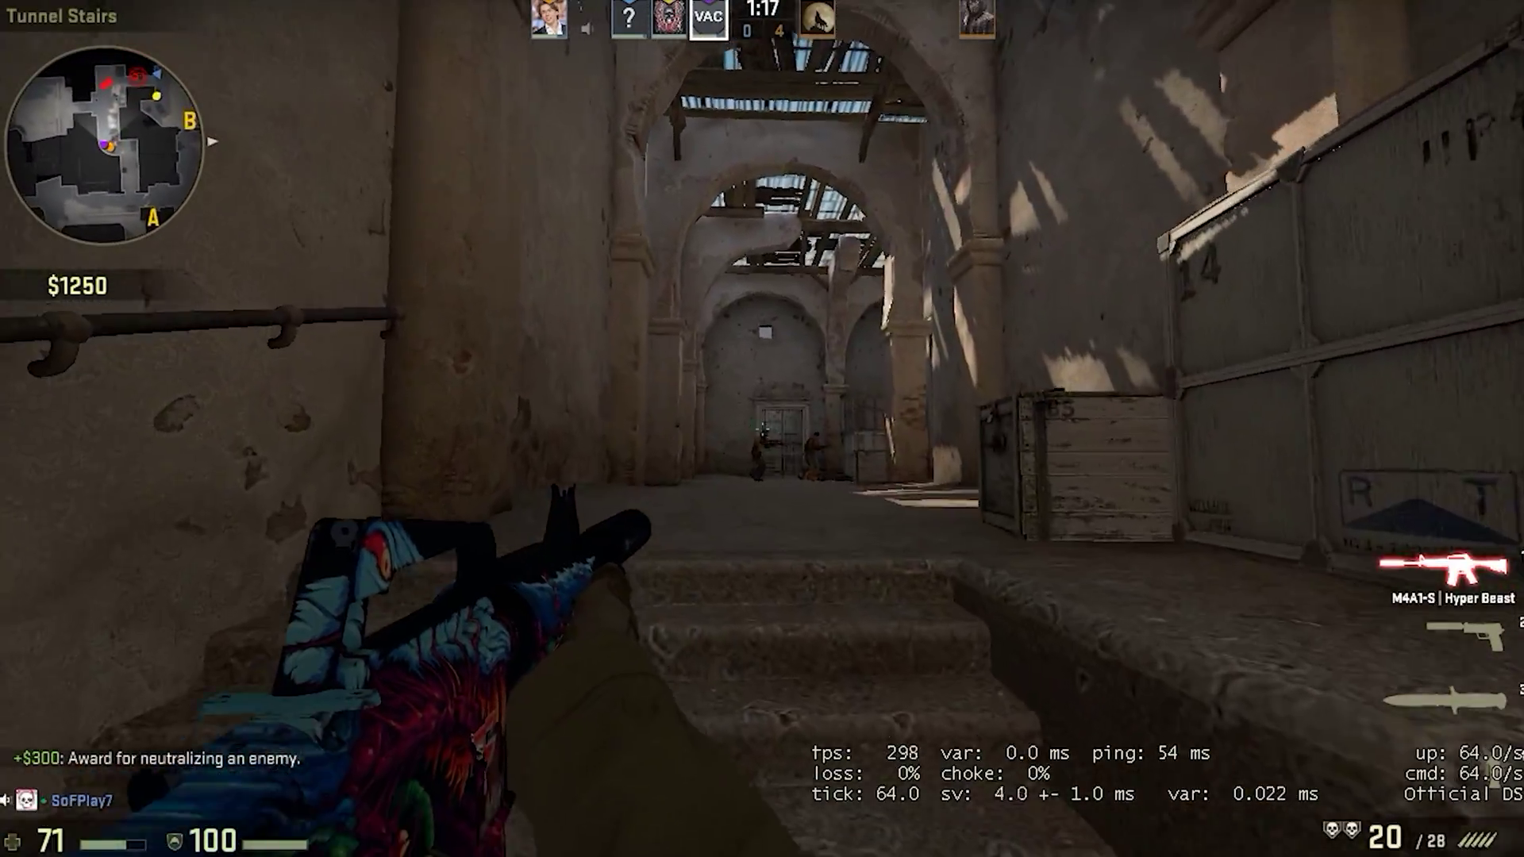
{"action": "left_click", "coordinate": [761, 429]}
{"action": "left_click", "coordinate": [762, 428]}
{"action": "left_click", "coordinate": [762, 429]}
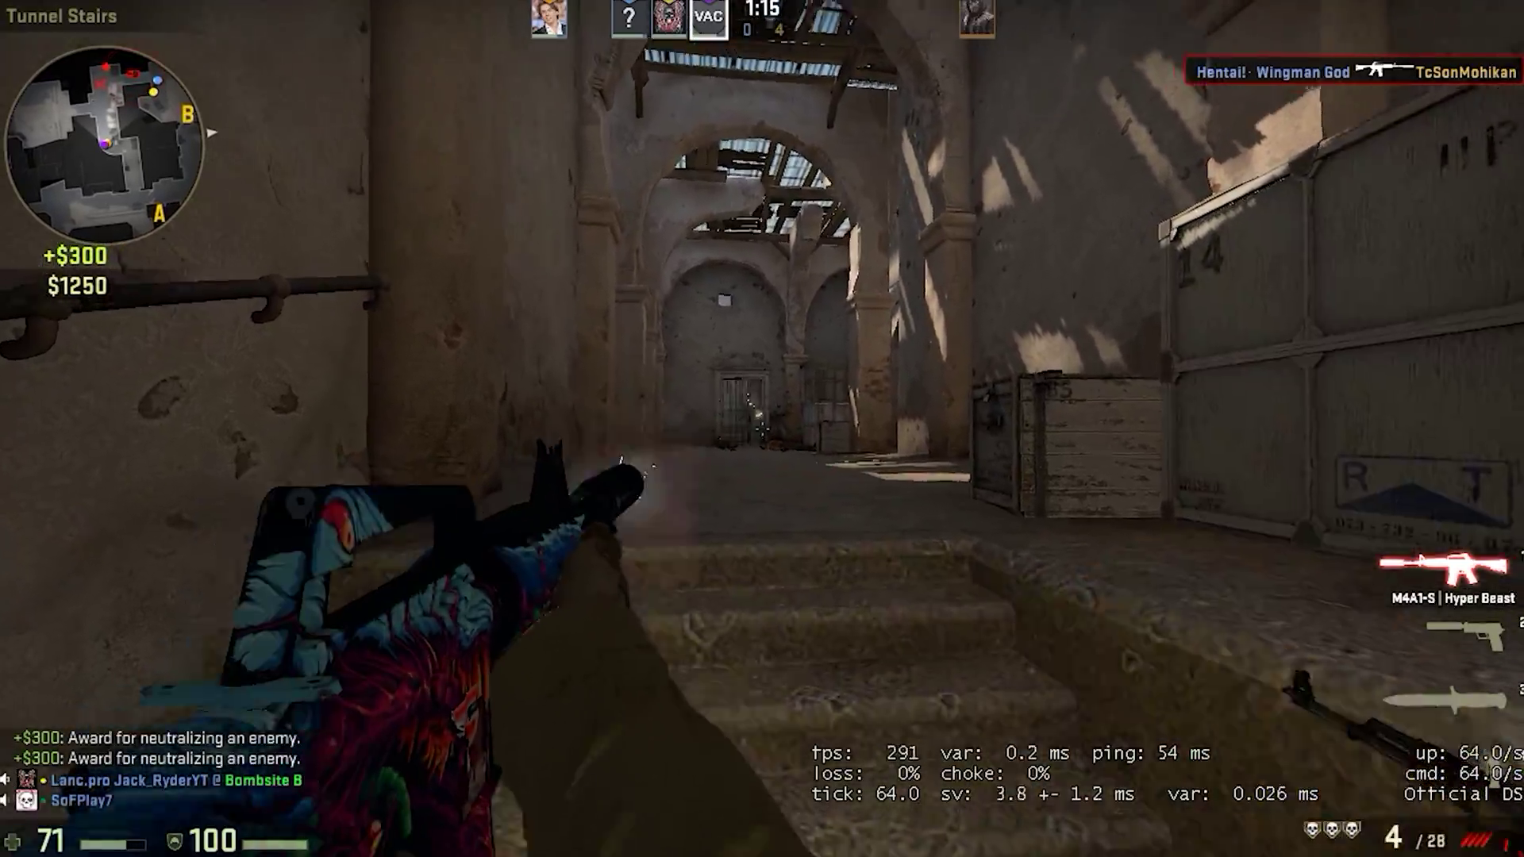
{"action": "key", "text": "2"}
{"action": "left_click", "coordinate": [762, 428]}
{"action": "key", "text": "1"}
{"action": "key", "text": "r"}
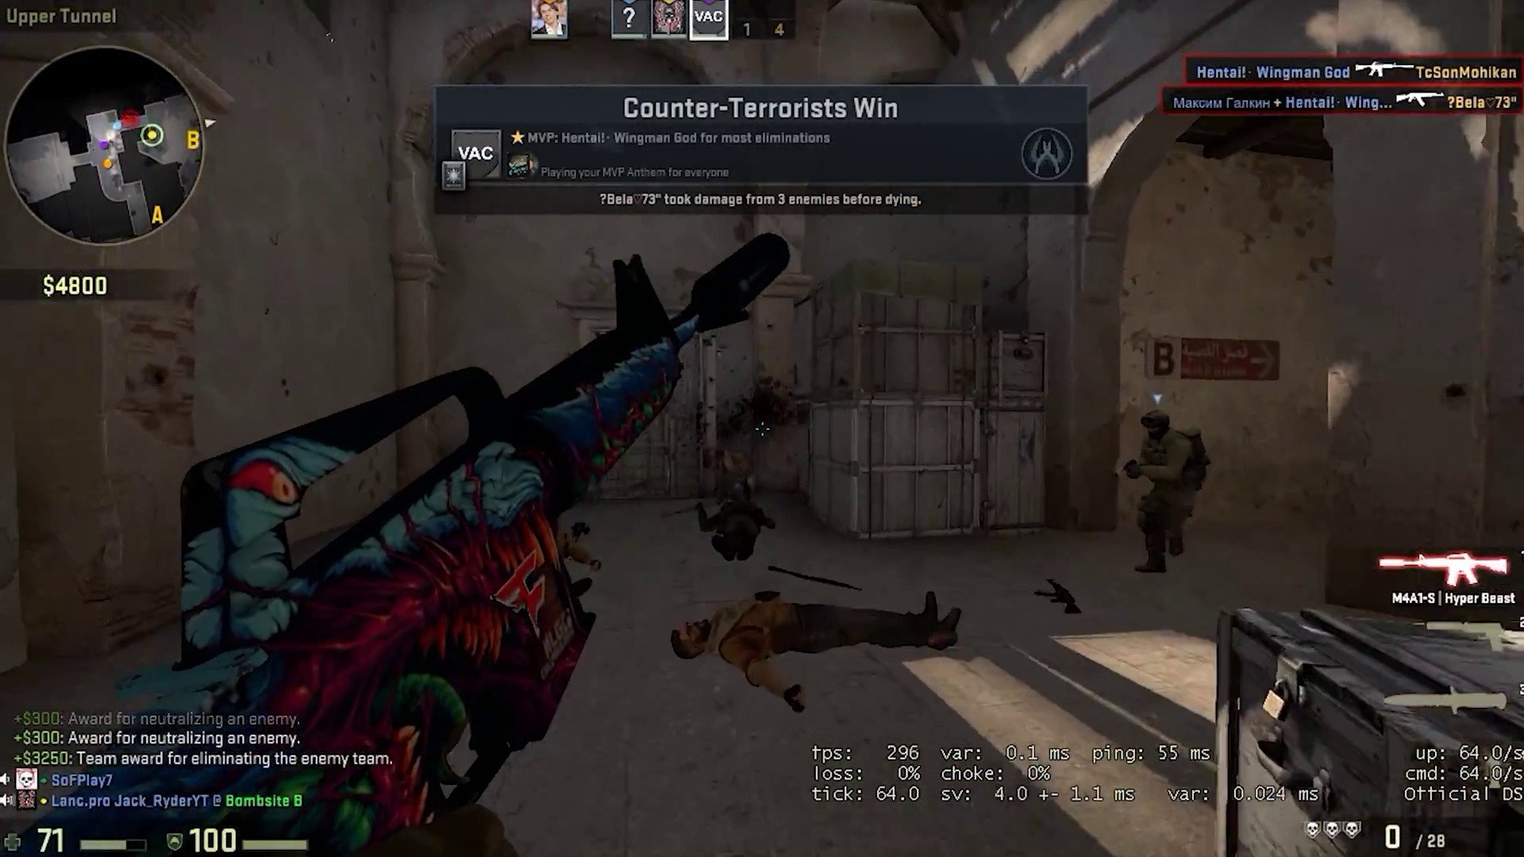
- During freeze time at CT Start, swap from the knife to the M4A1-S and inspect it
{"action": "key", "text": "3"}
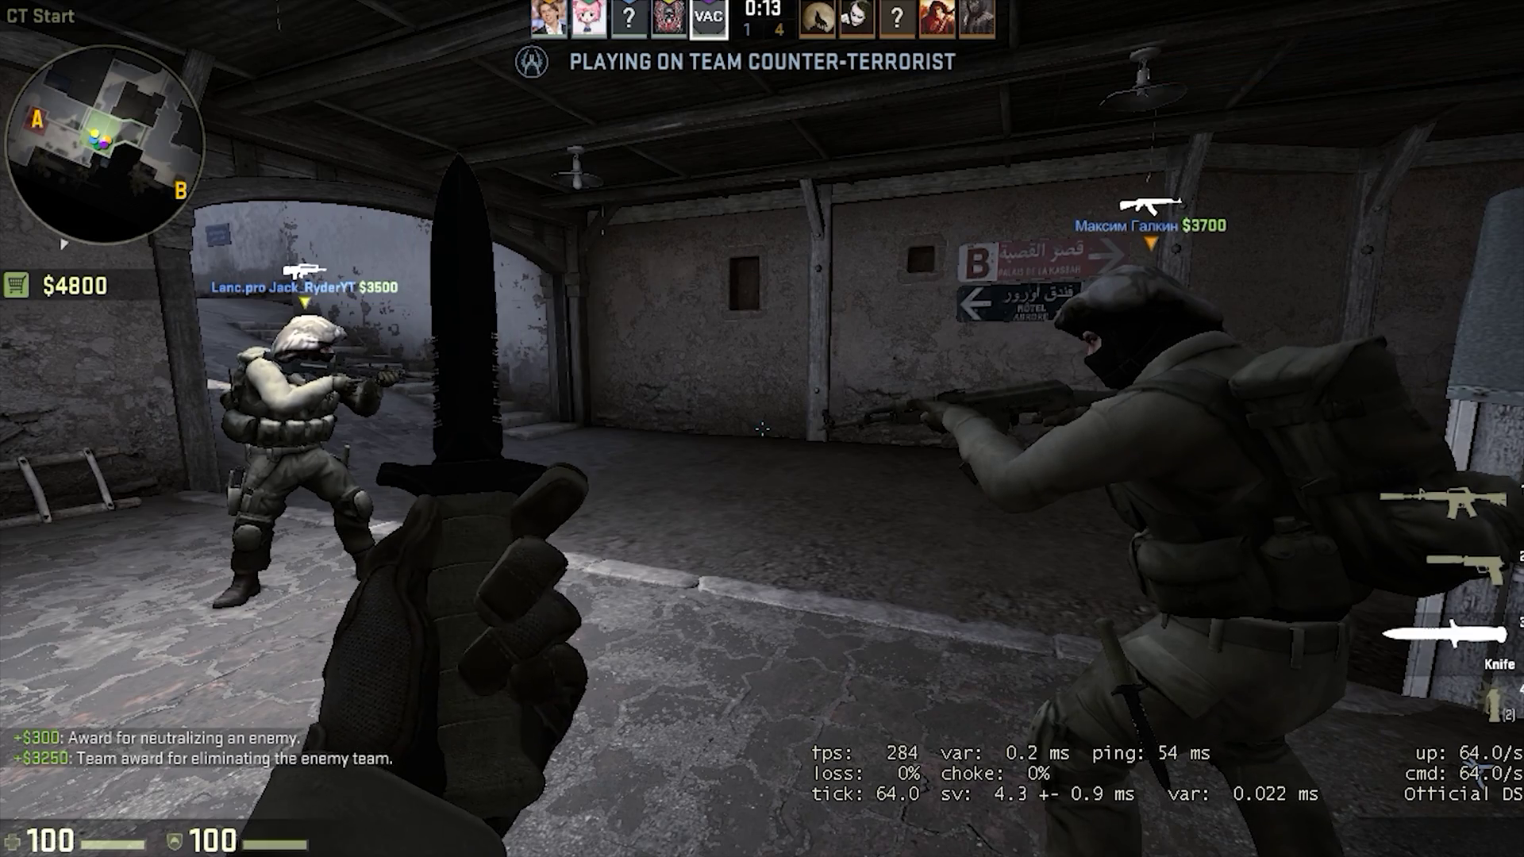
{"action": "key", "text": "1"}
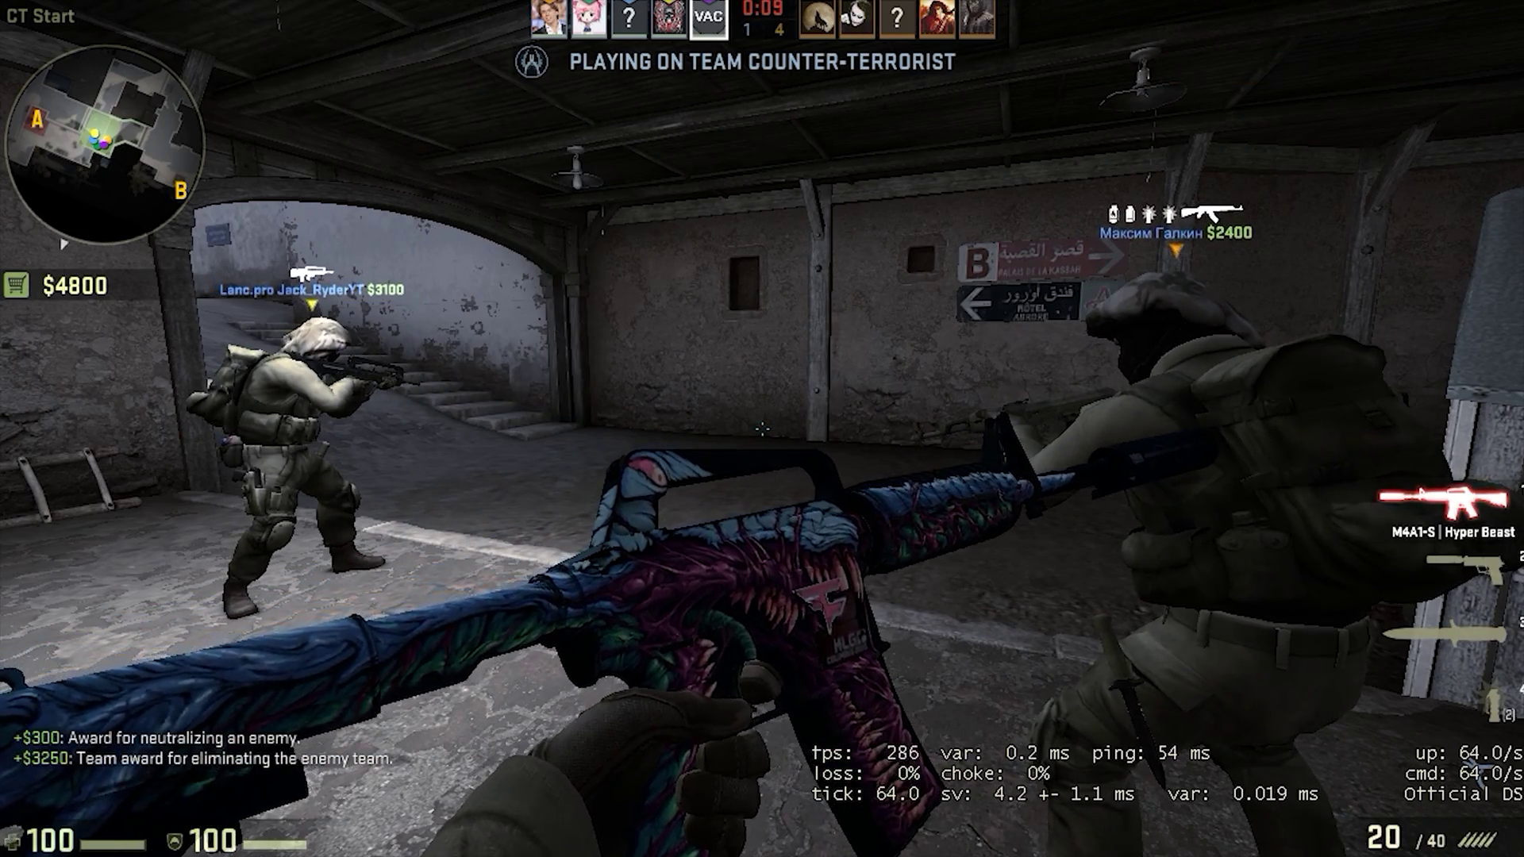
{"action": "key", "text": "f"}
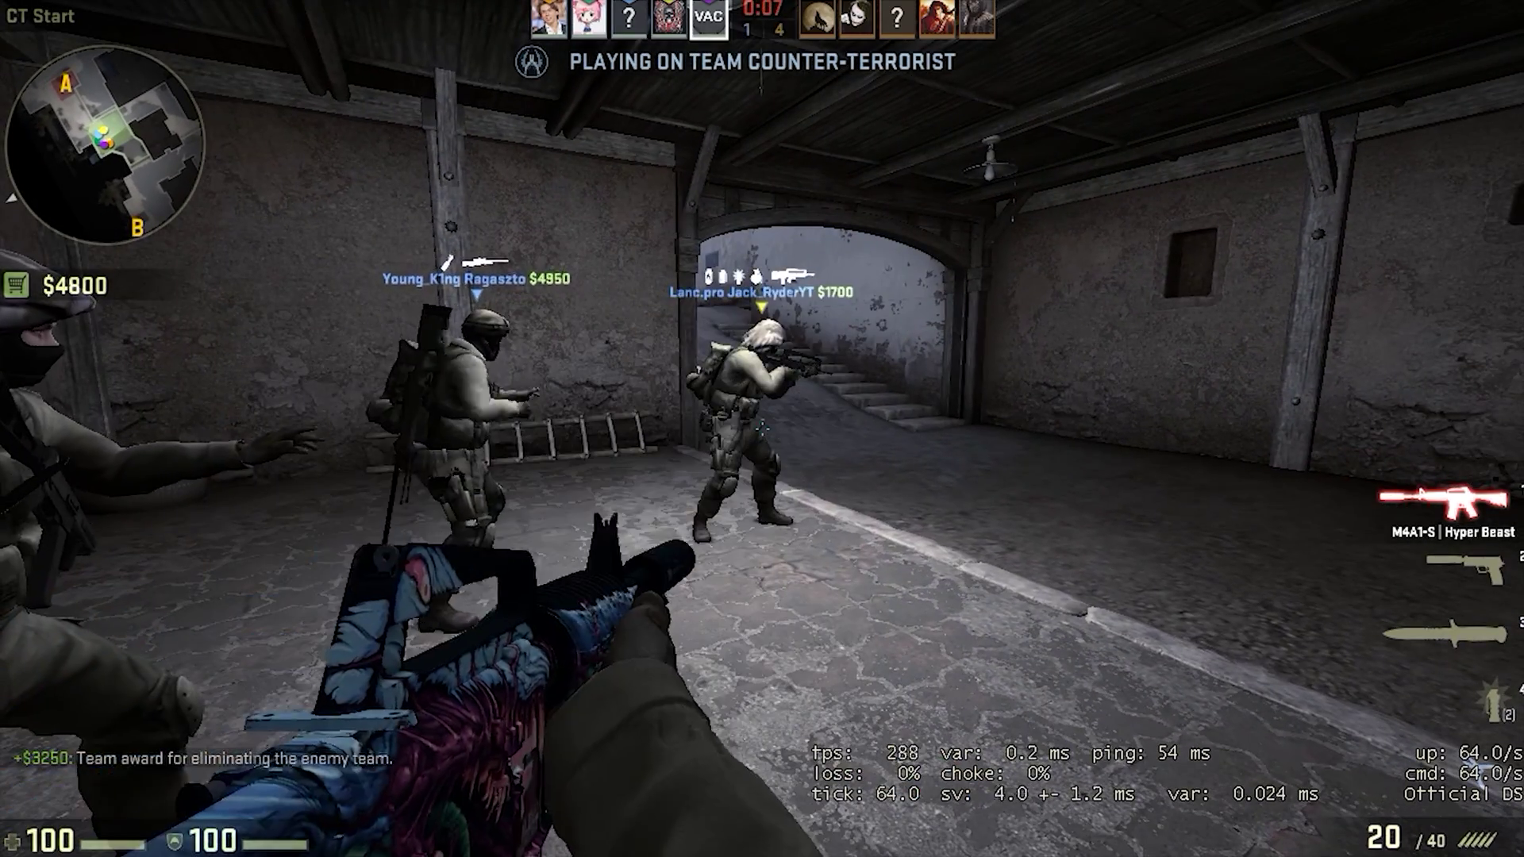